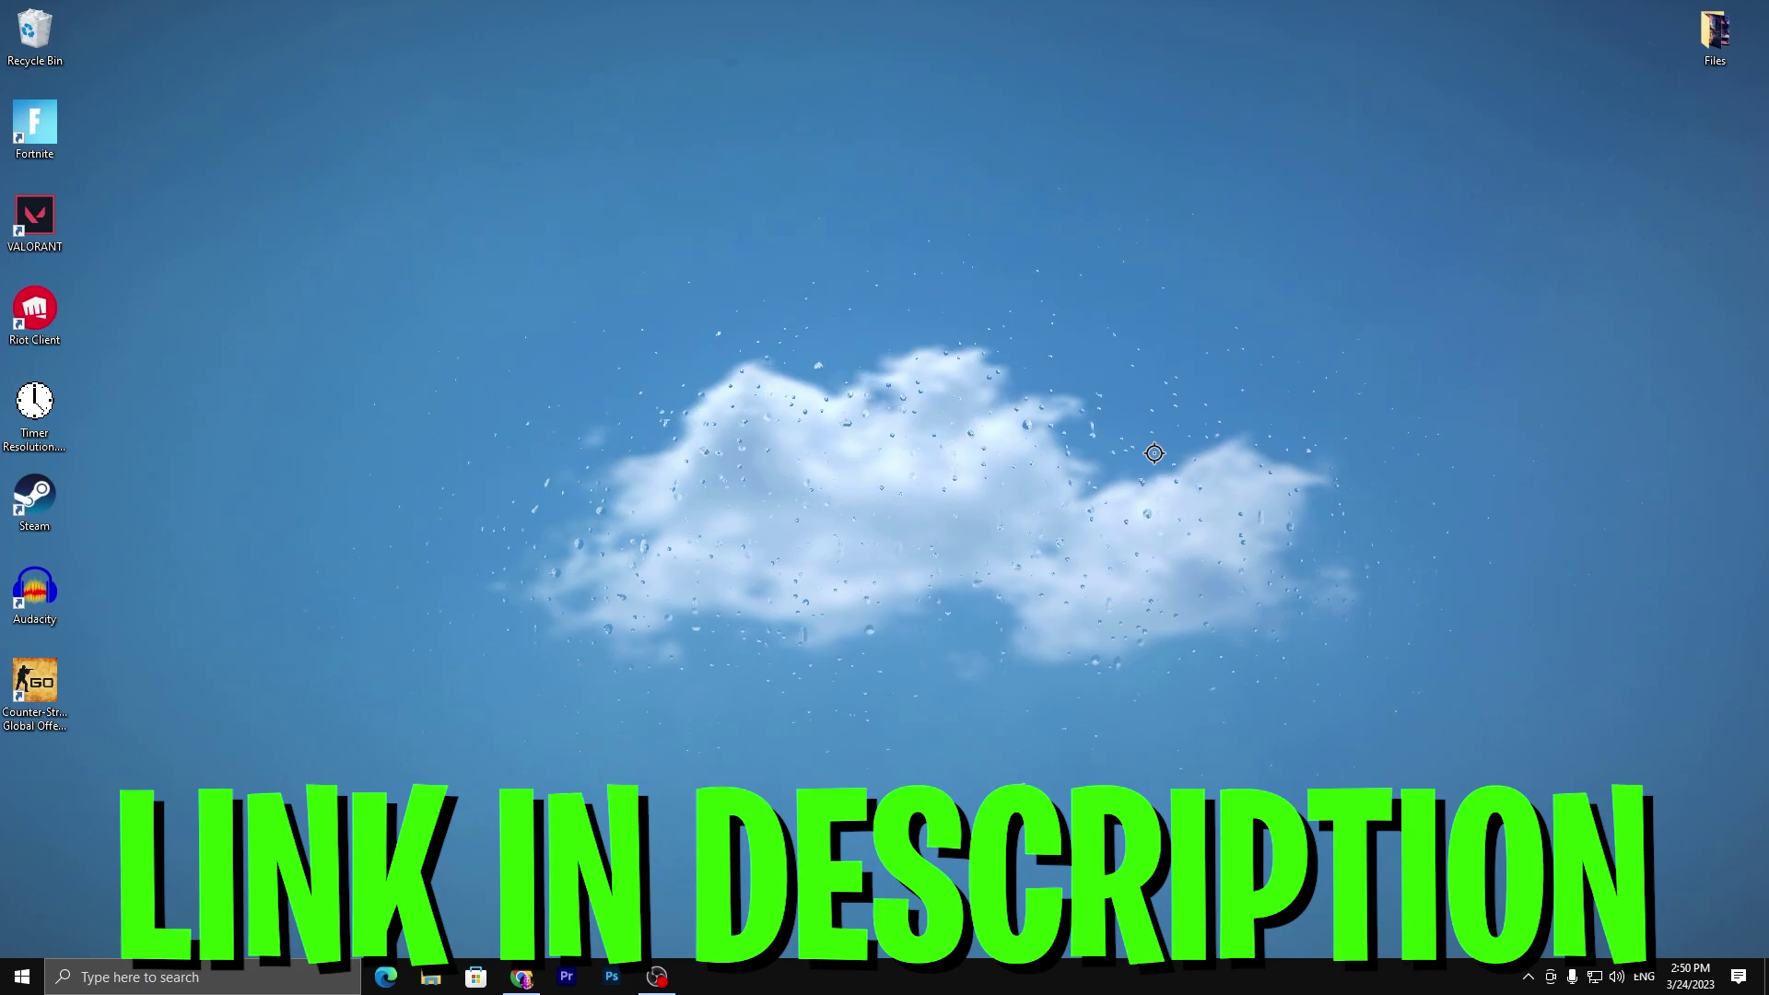
Step: Bring Chrome forward and search the UPTO Packs site for 'process'
click(533, 986)
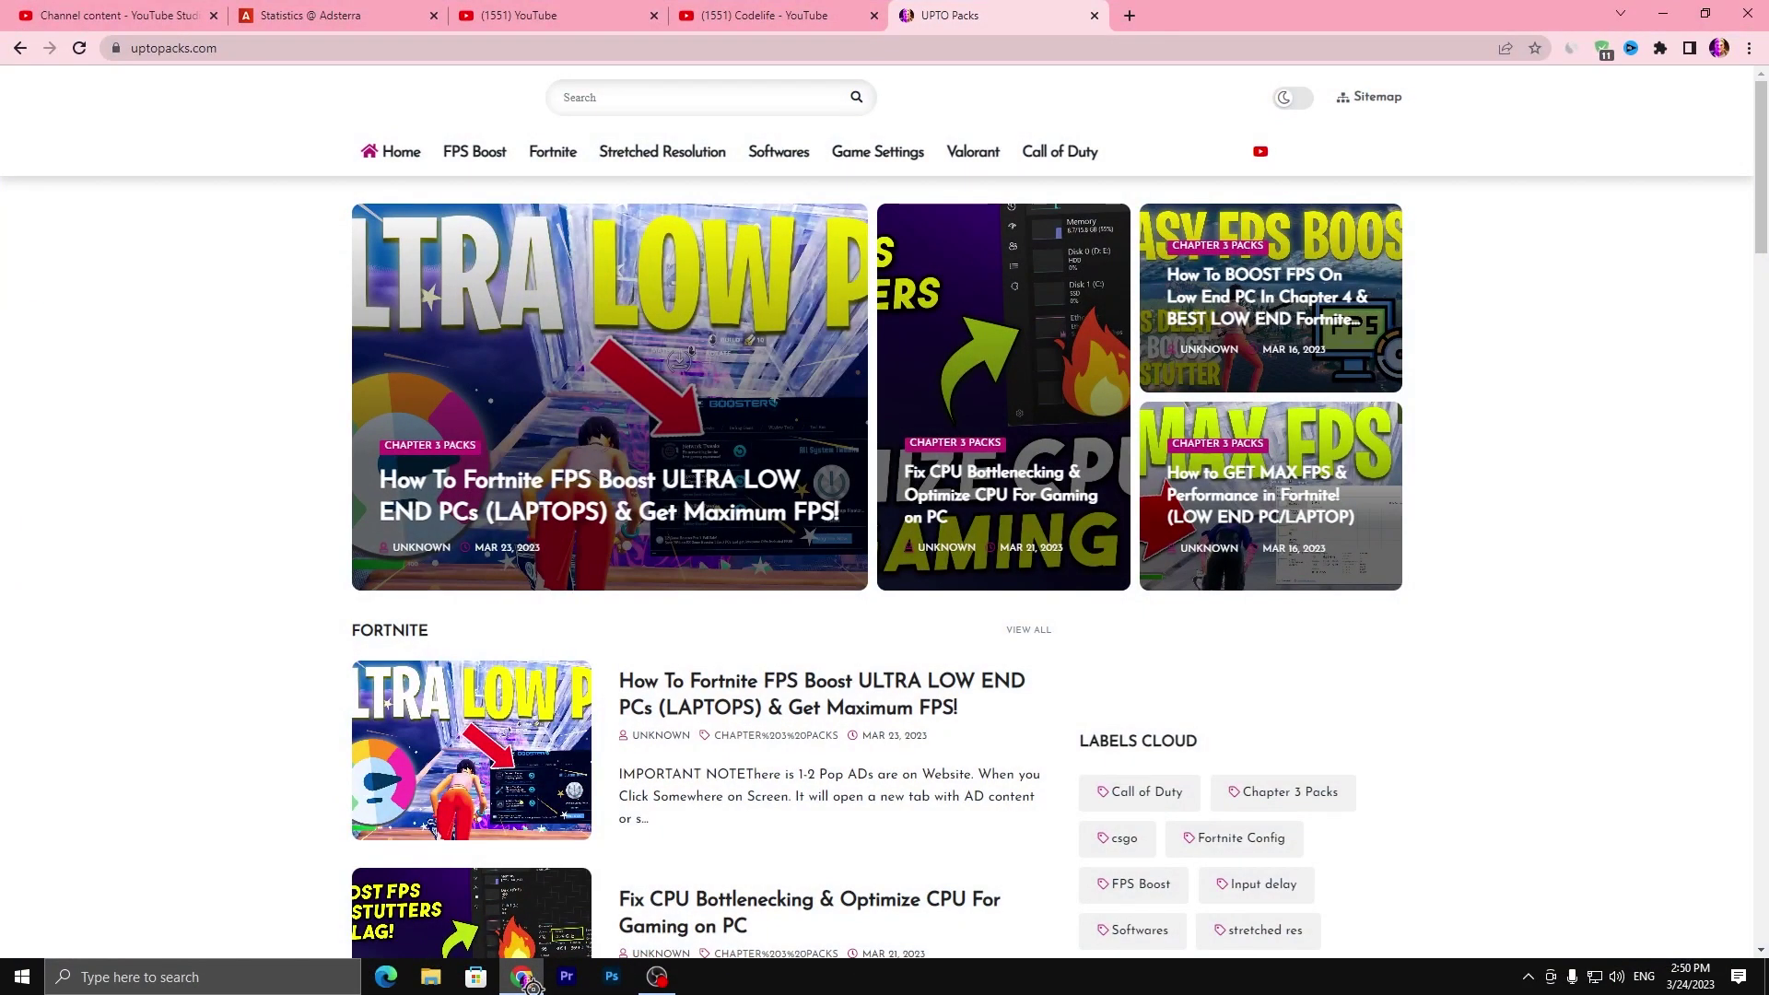
click(631, 95)
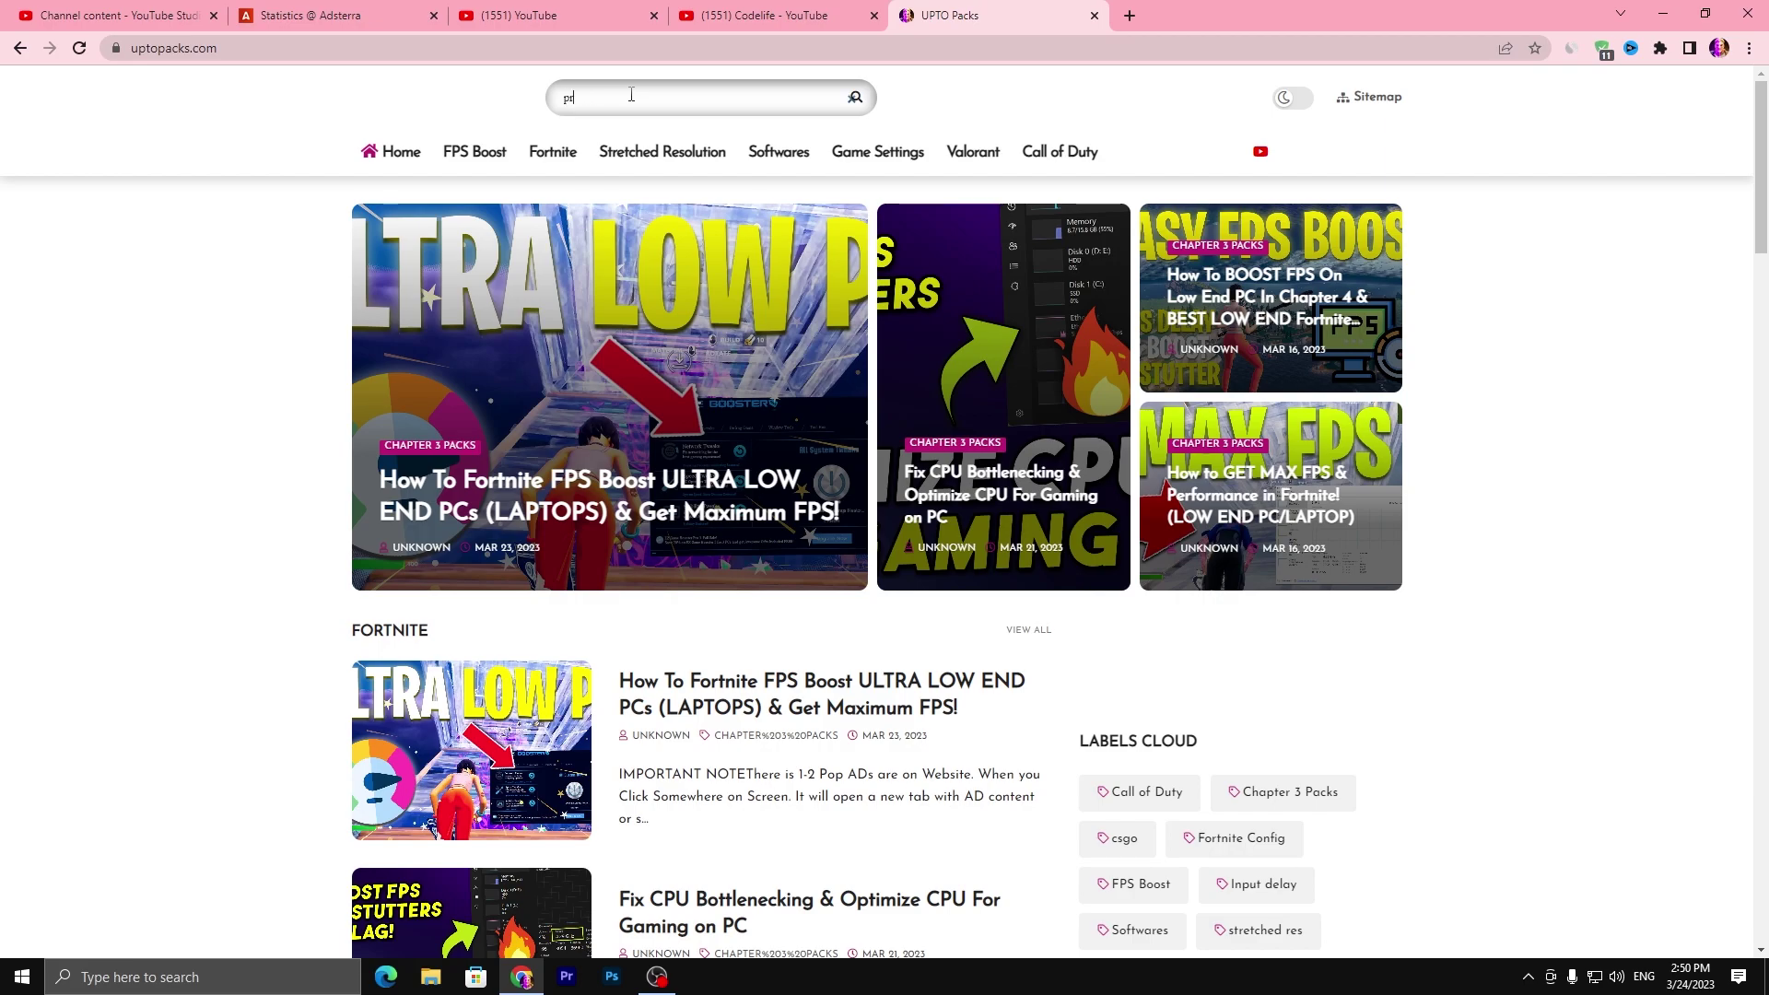
text(process)
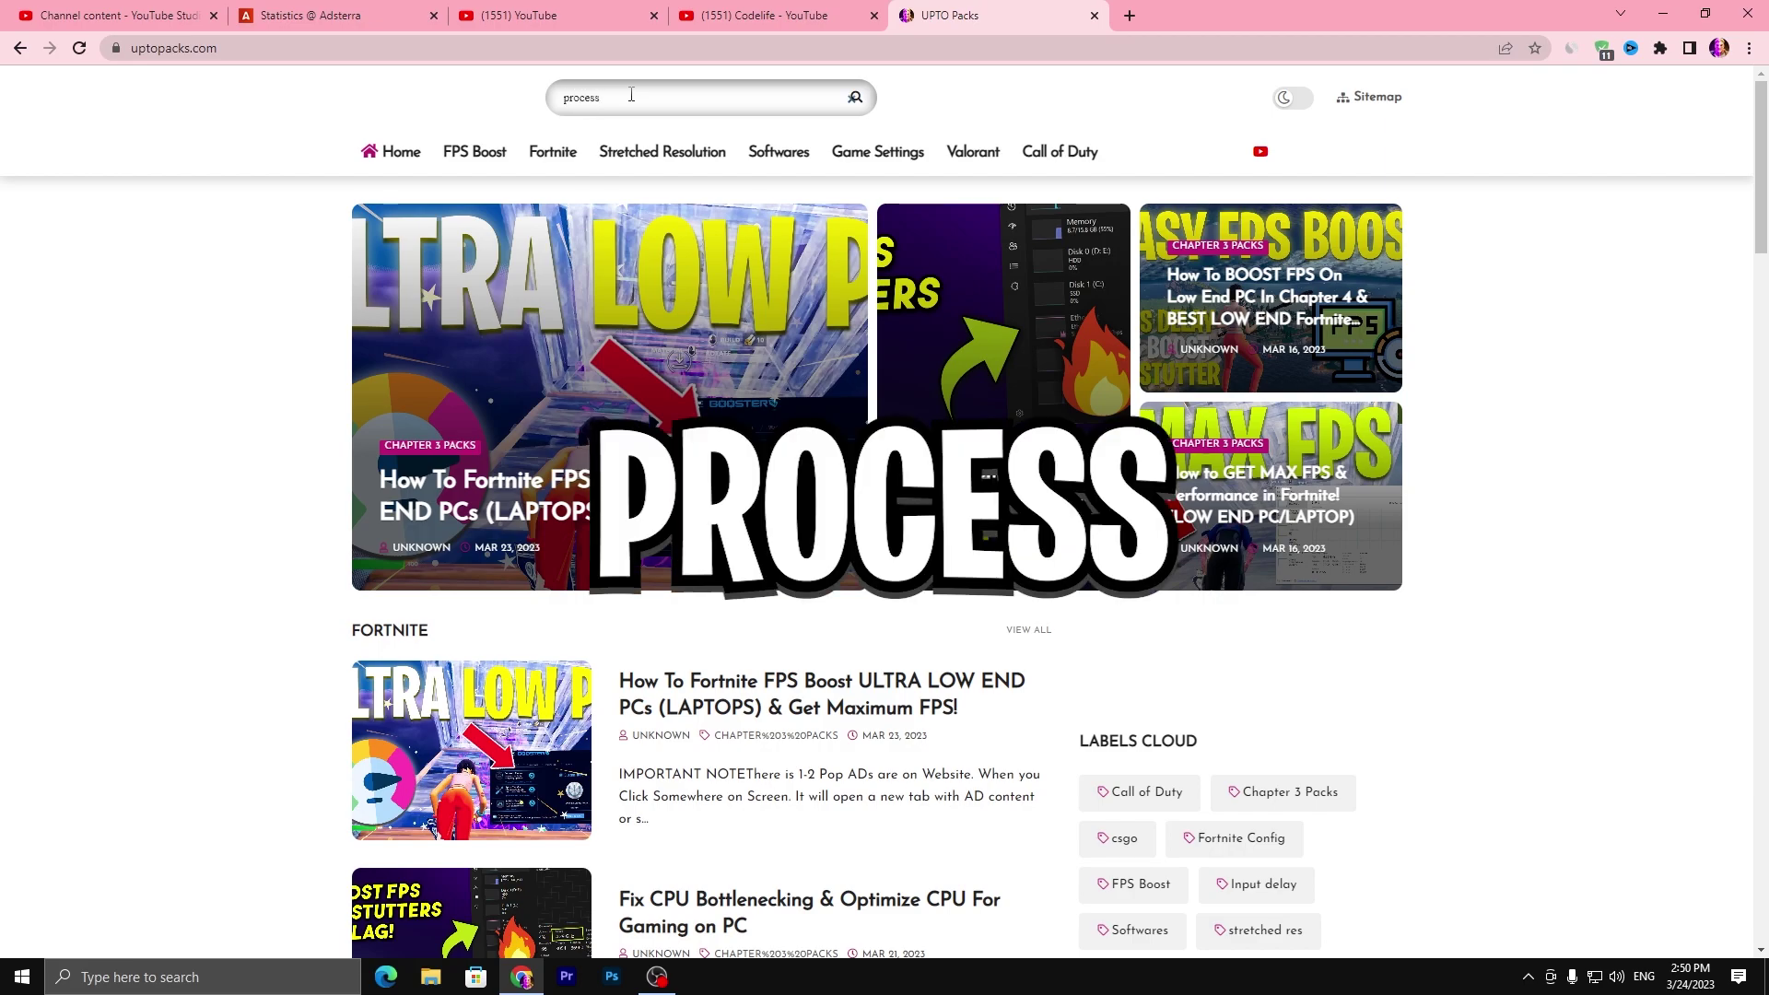
key(Return)
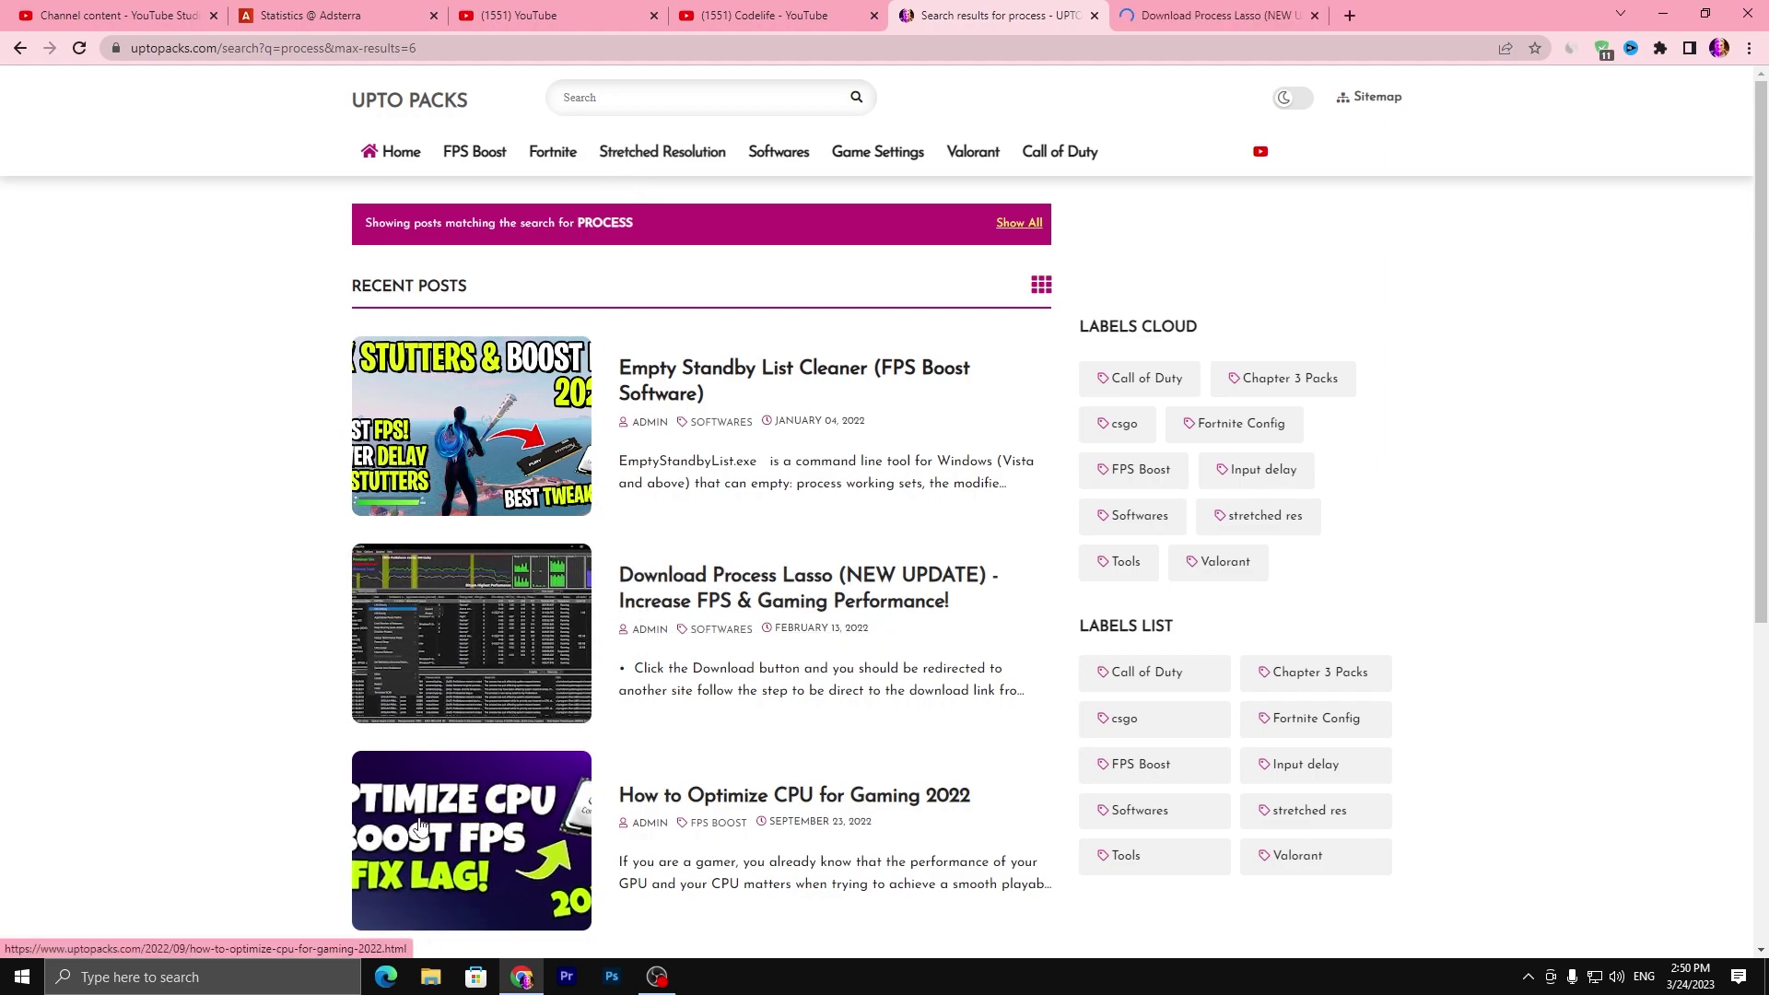
Step: Open the Download Process Lasso post and download processlassosetup64.exe through IDM
middle_click(509, 839)
key(ctrl+Tab)
middle_click(630, 649)
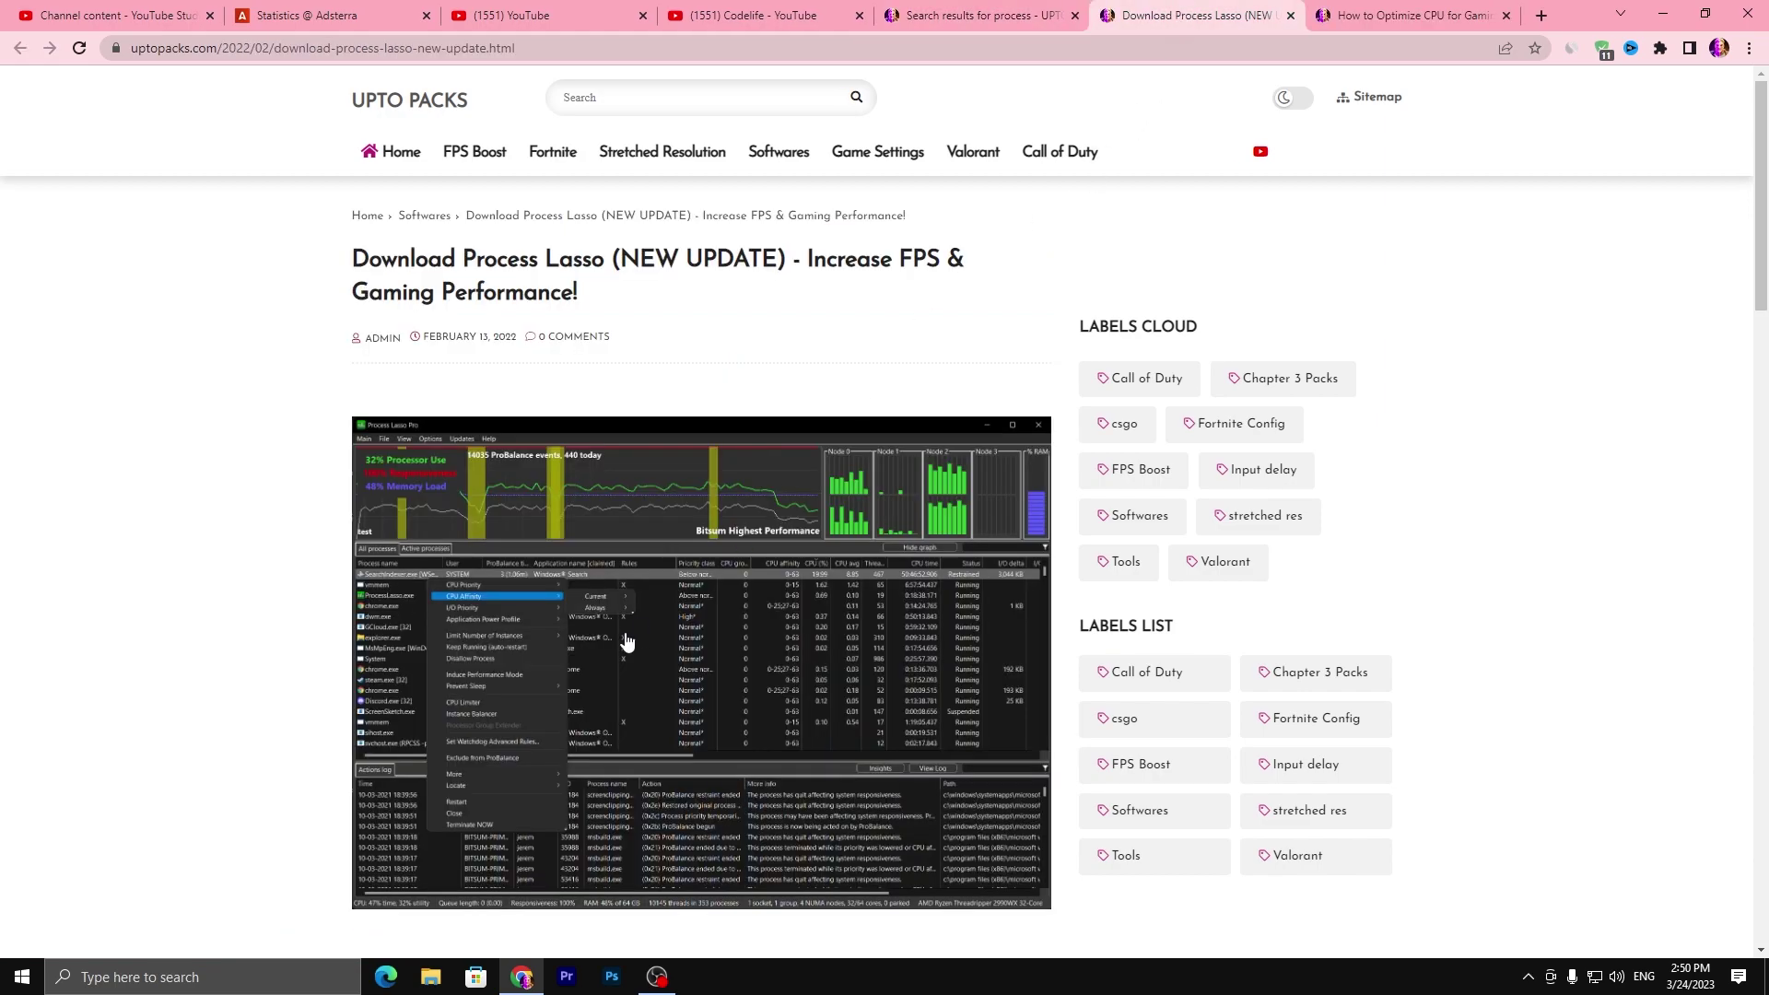
scroll(630, 649, down, 5)
click(750, 584)
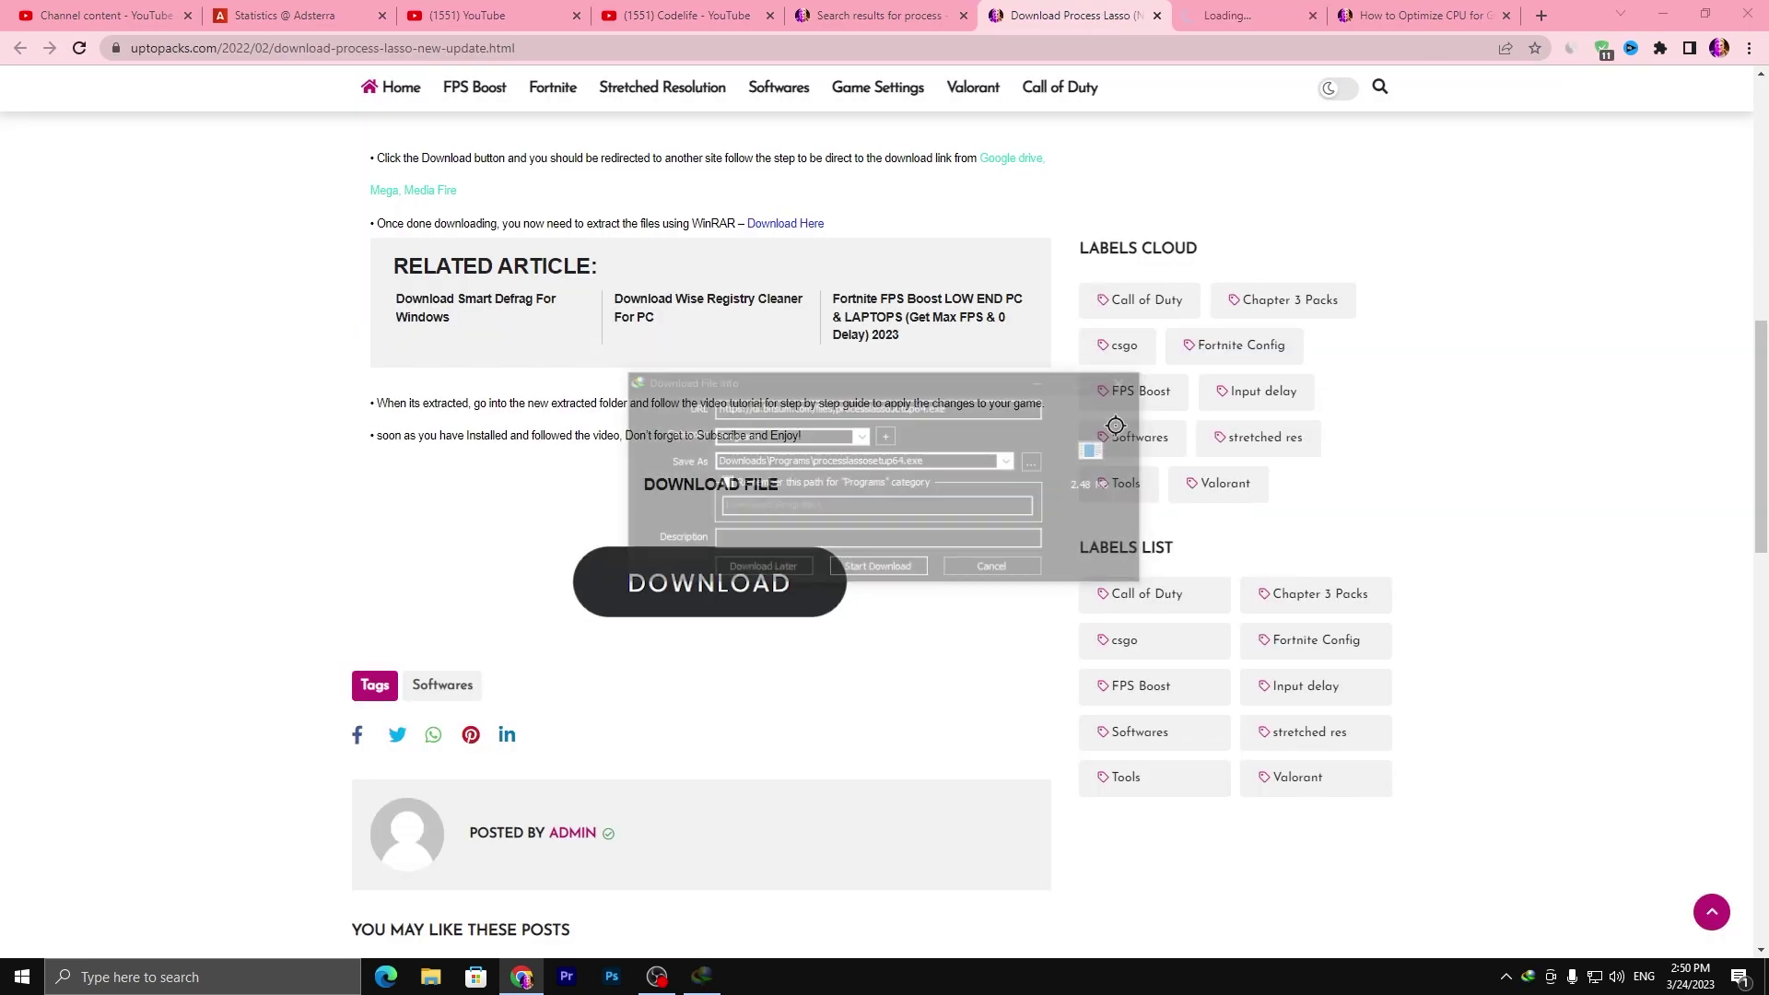
click(878, 569)
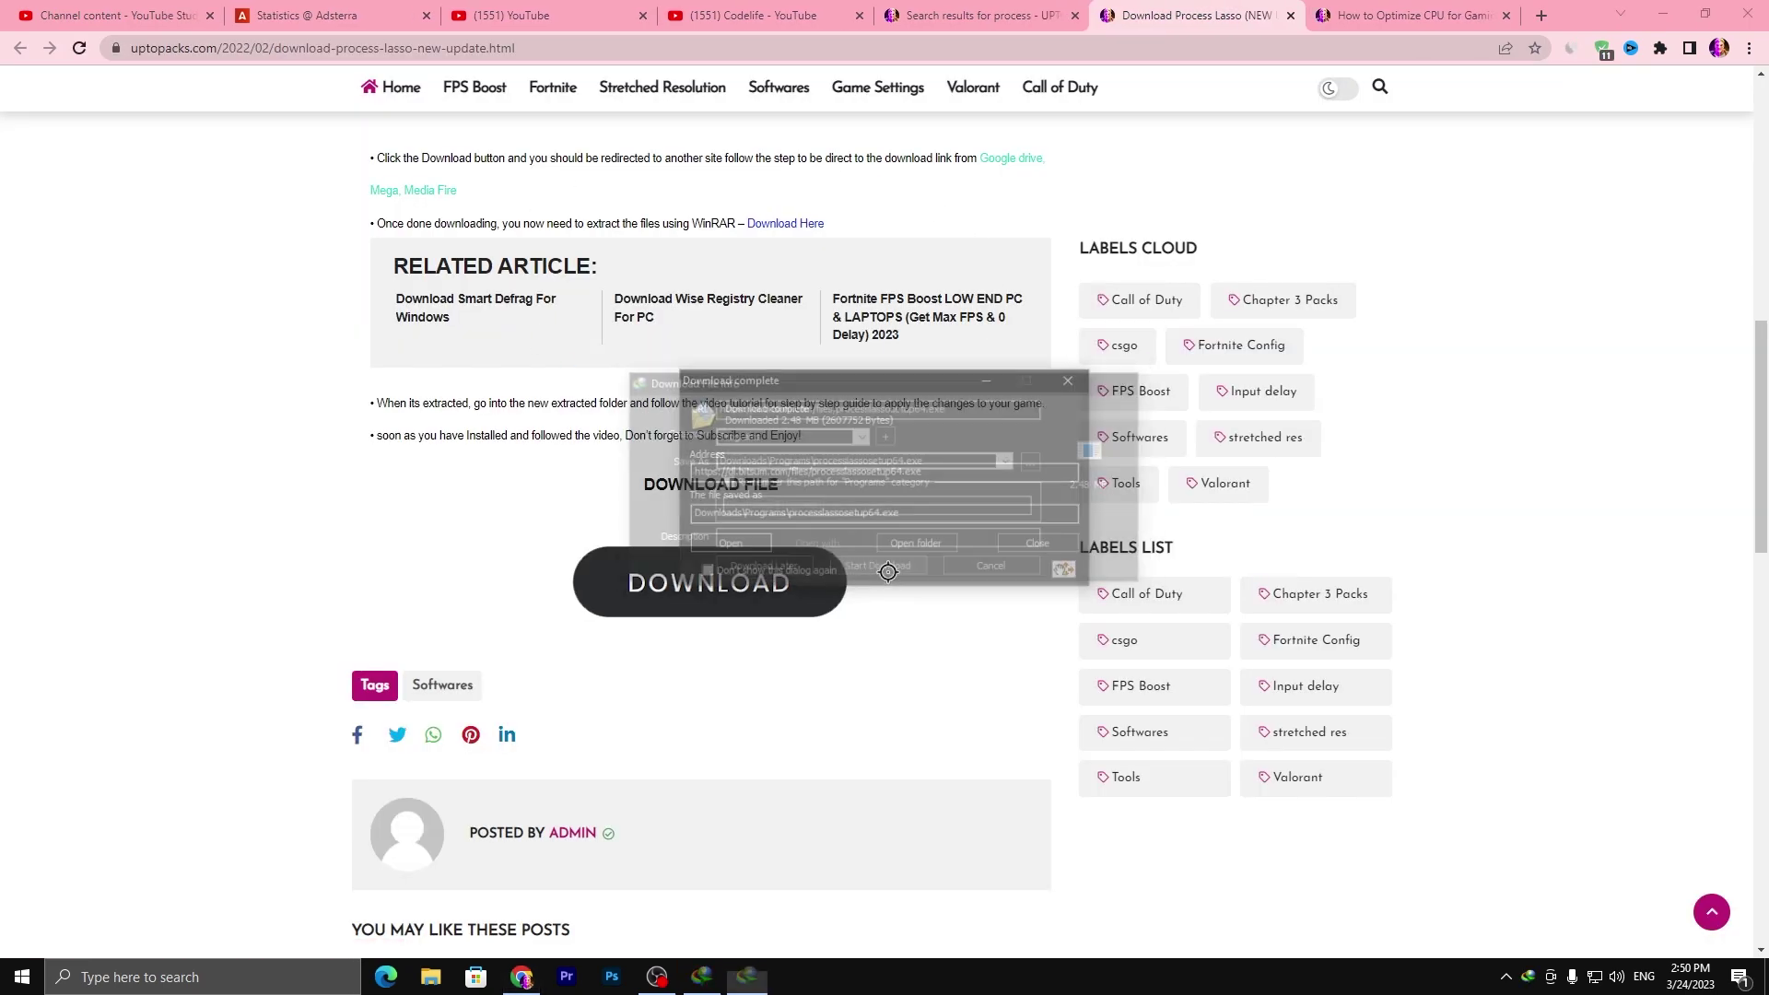
Step: Read through the CPU optimisation article, then copy the installer onto the desktop
click(1402, 22)
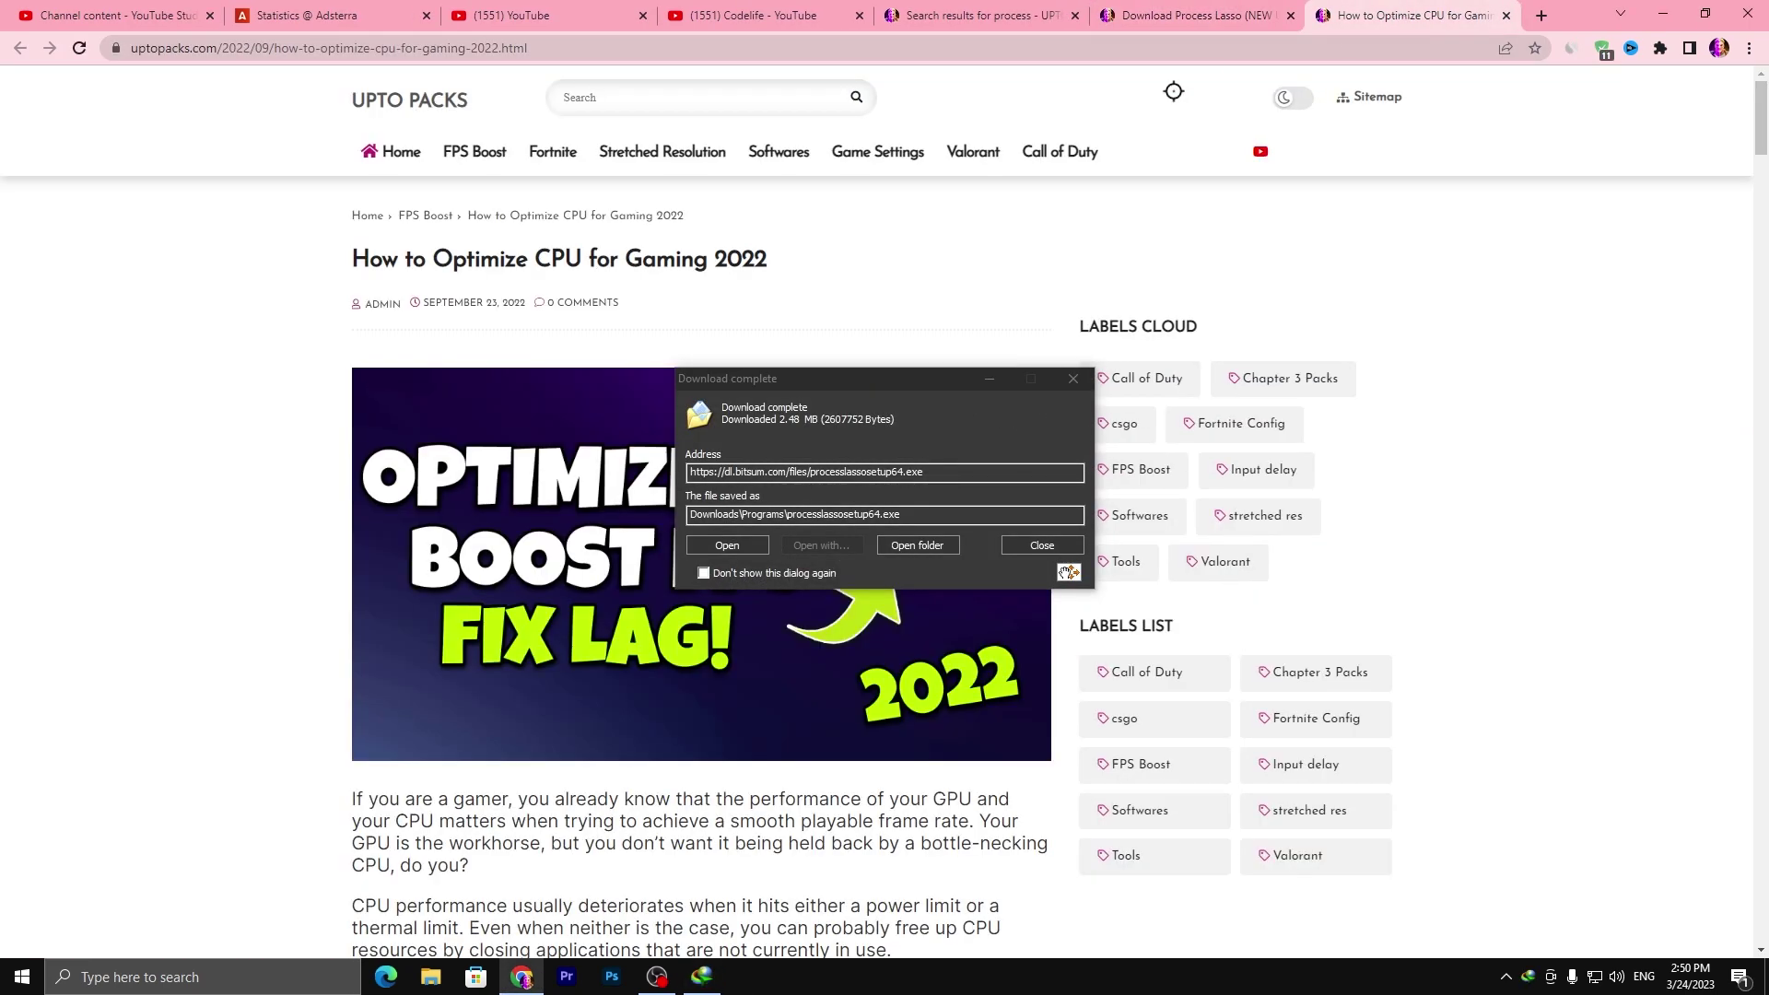
scroll(417, 464, down, 5)
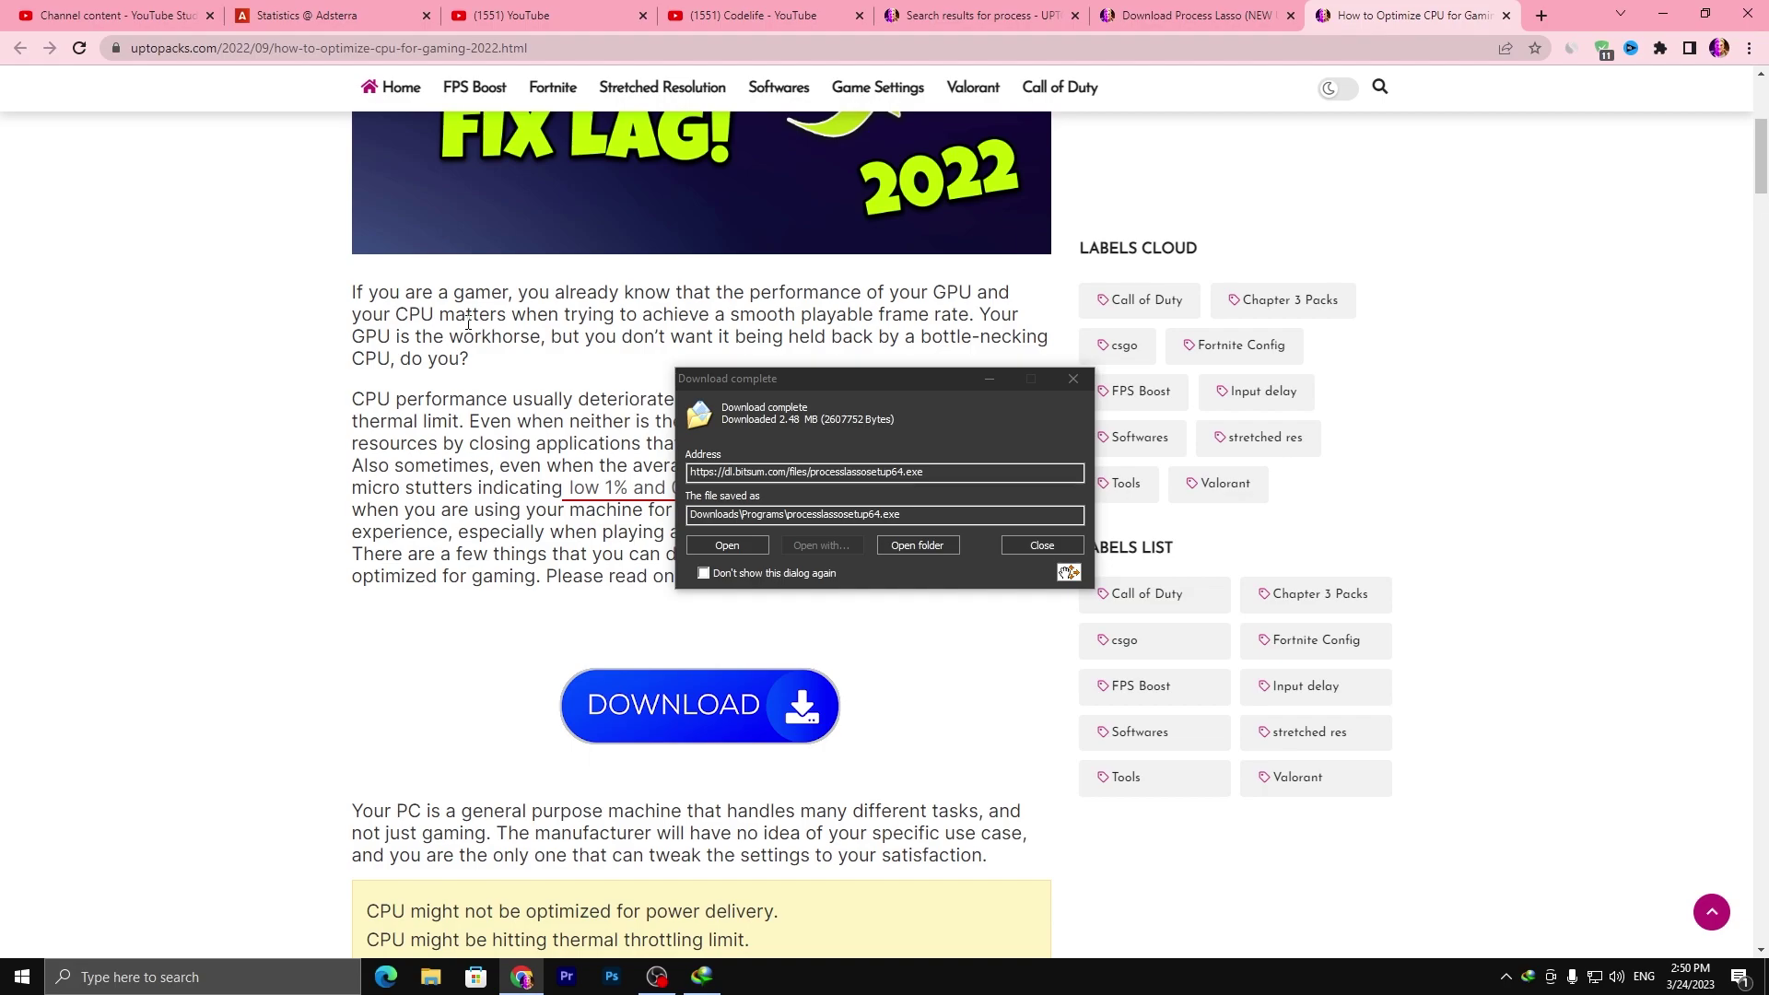
scroll(468, 322, down, 20)
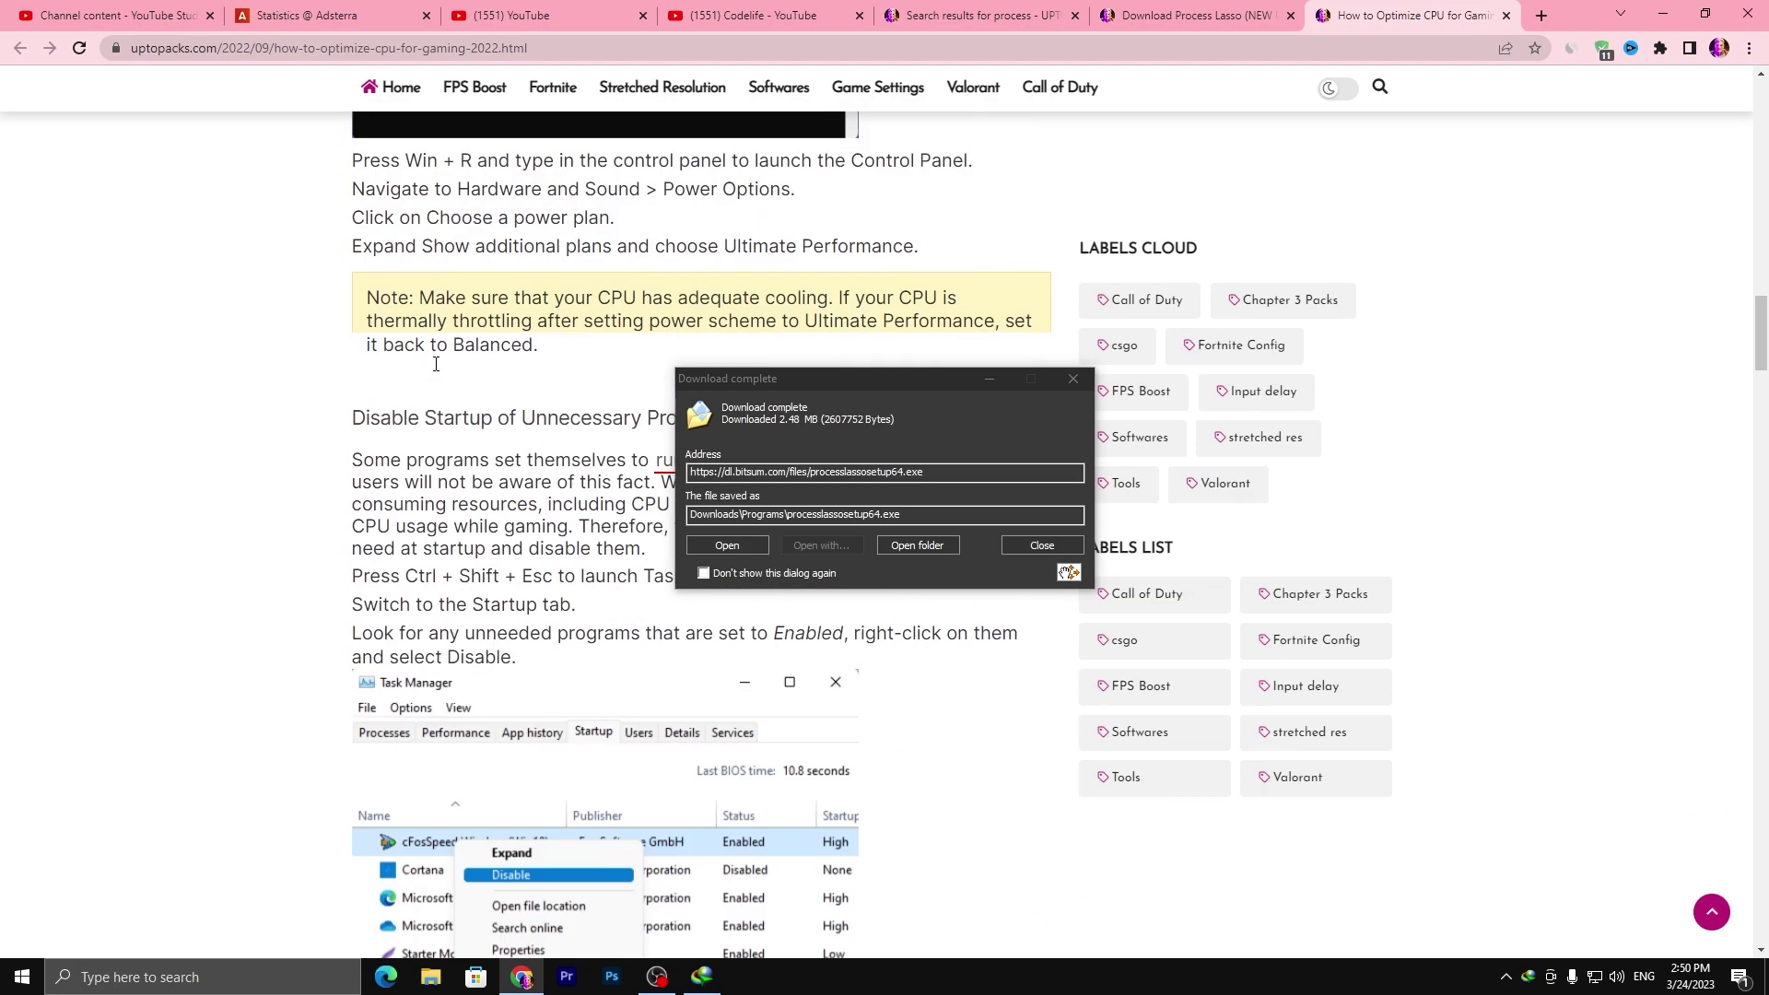
scroll(436, 364, down, 18)
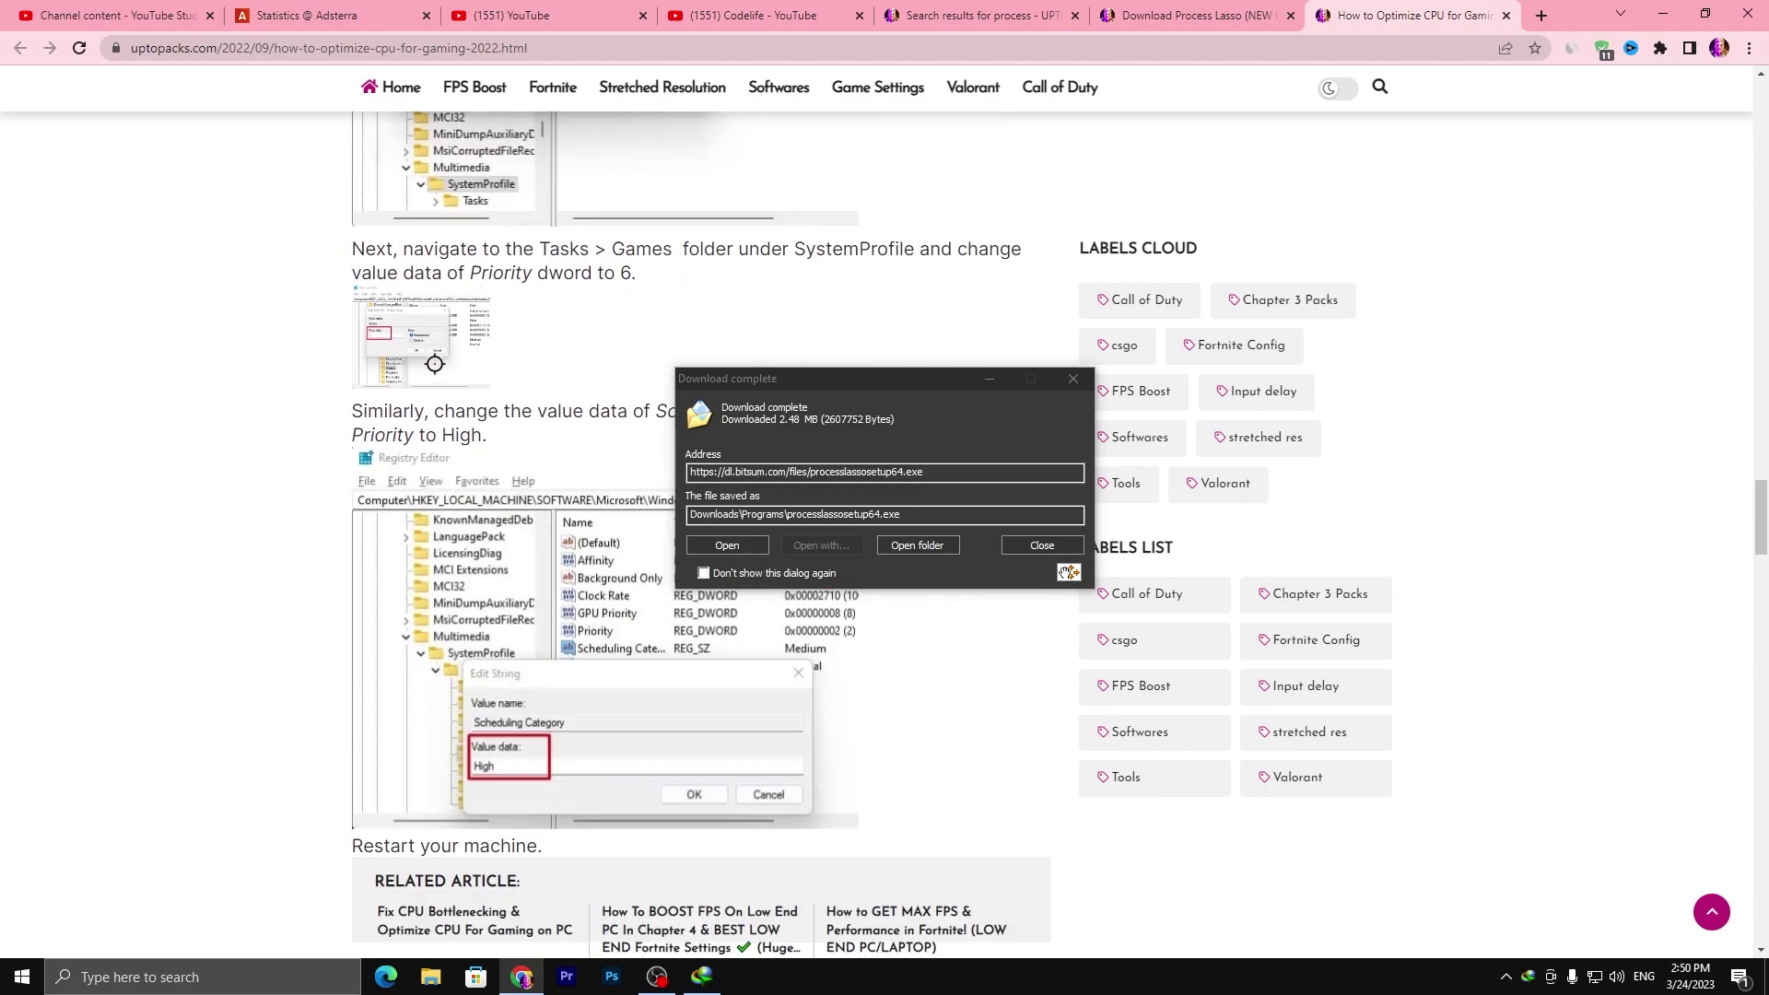
scroll(435, 364, down, 18)
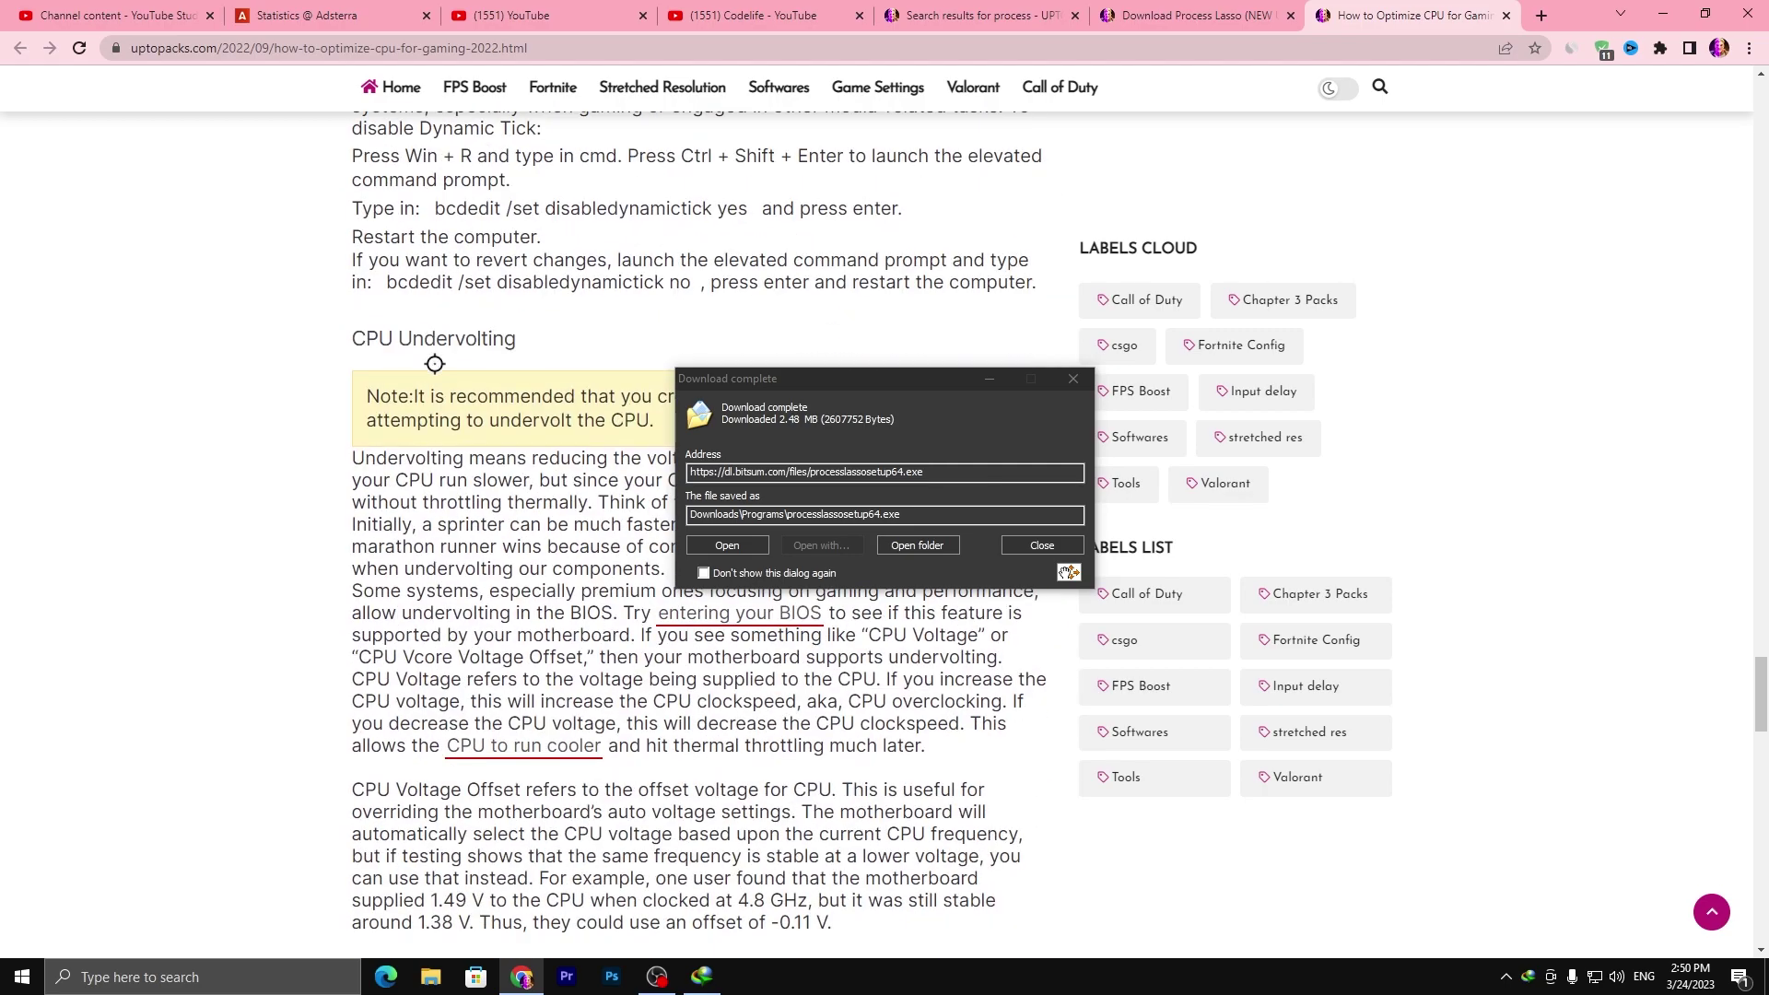
scroll(435, 363, down, 9)
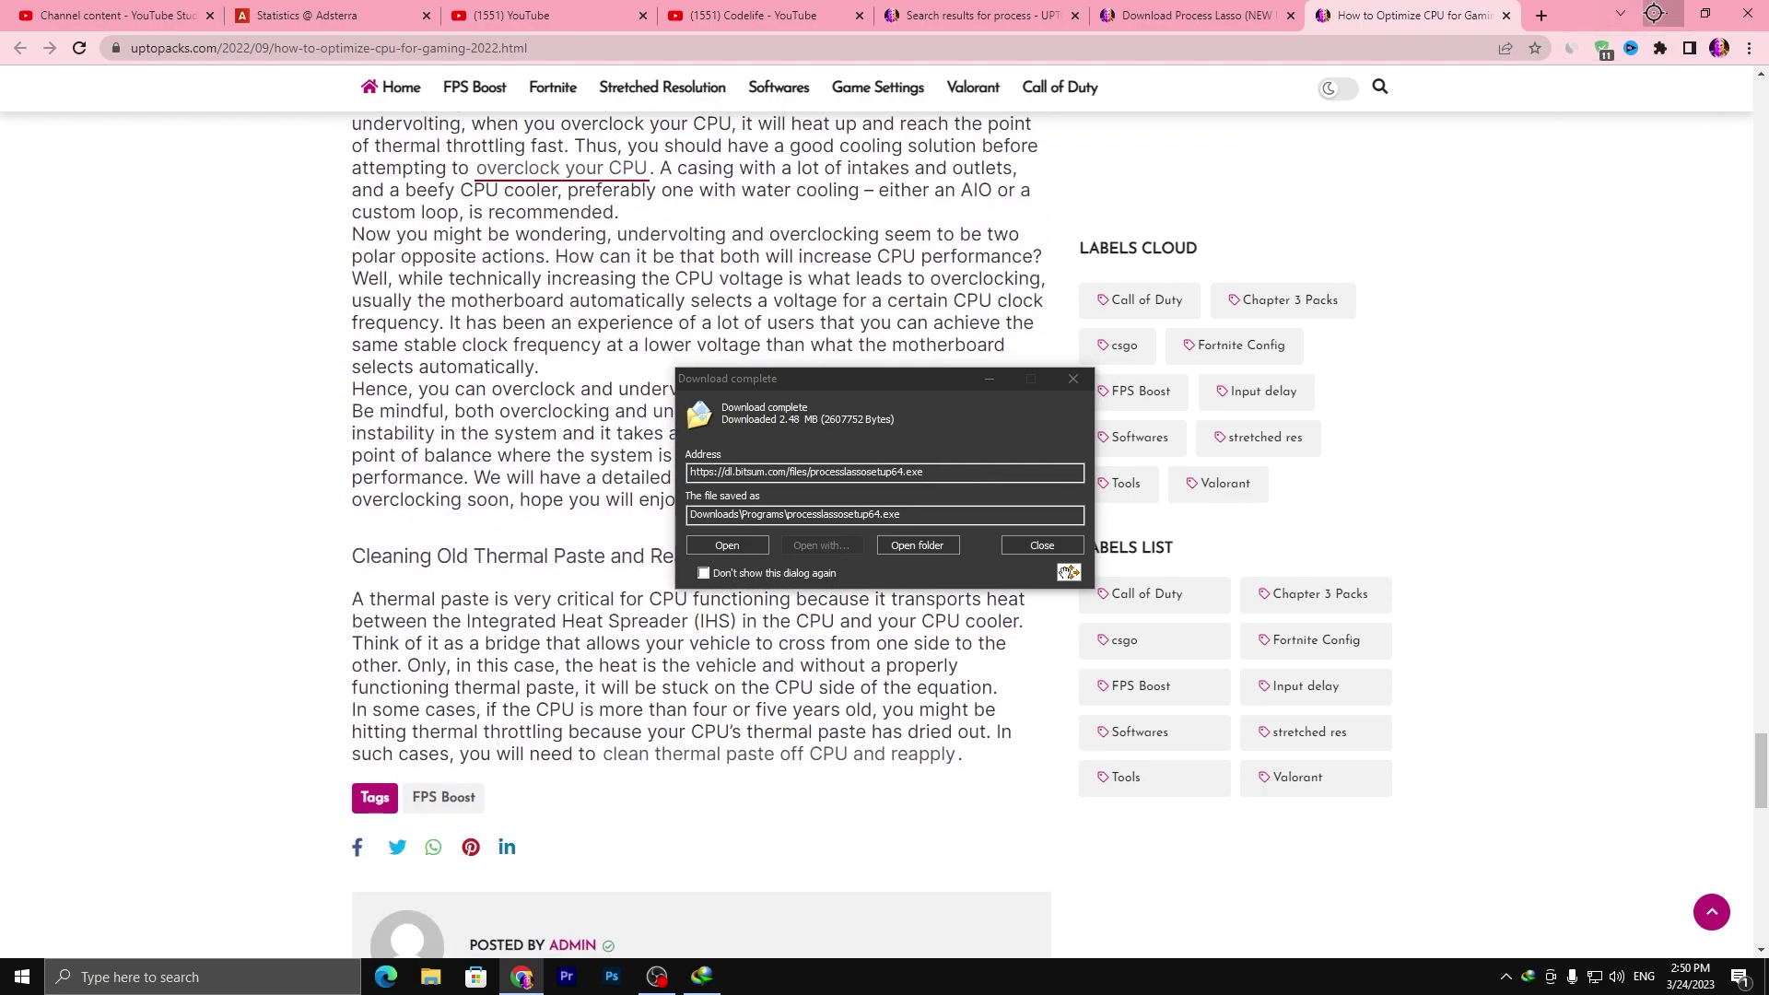
click(1663, 13)
drag(1069, 573, 871, 406)
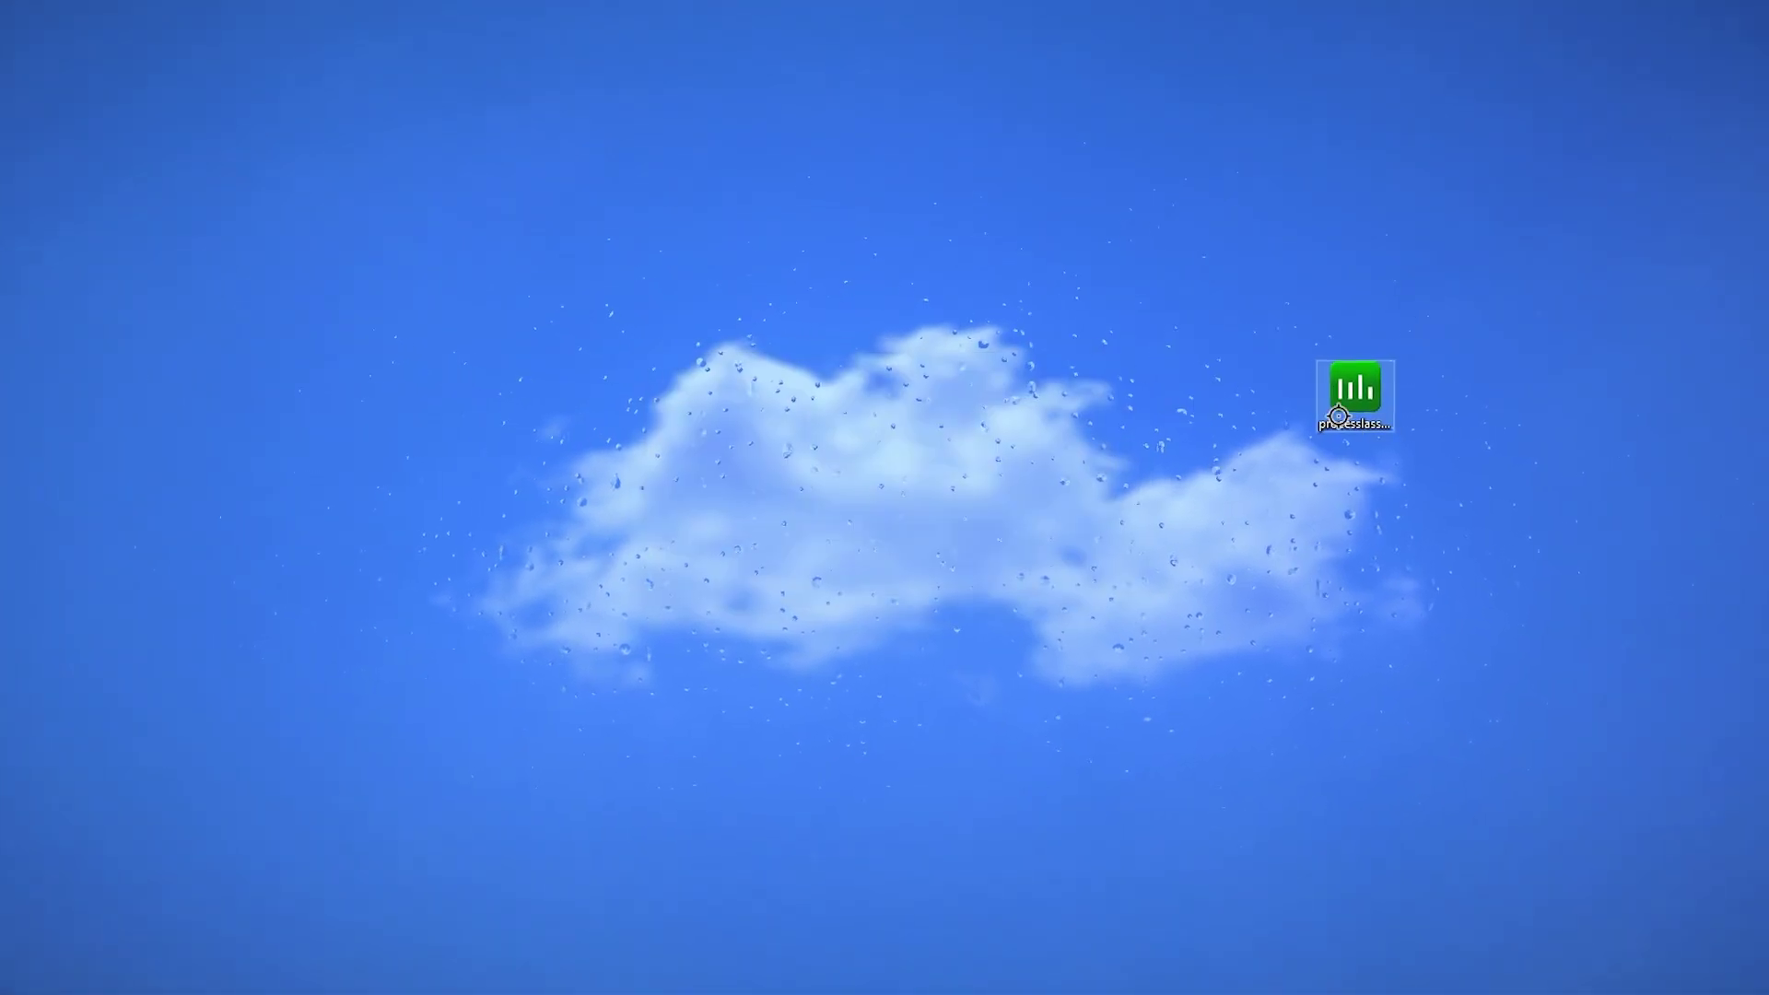
Step: Run processlassosetup64.exe and install Process Lasso with default language, components and location
double_click(871, 392)
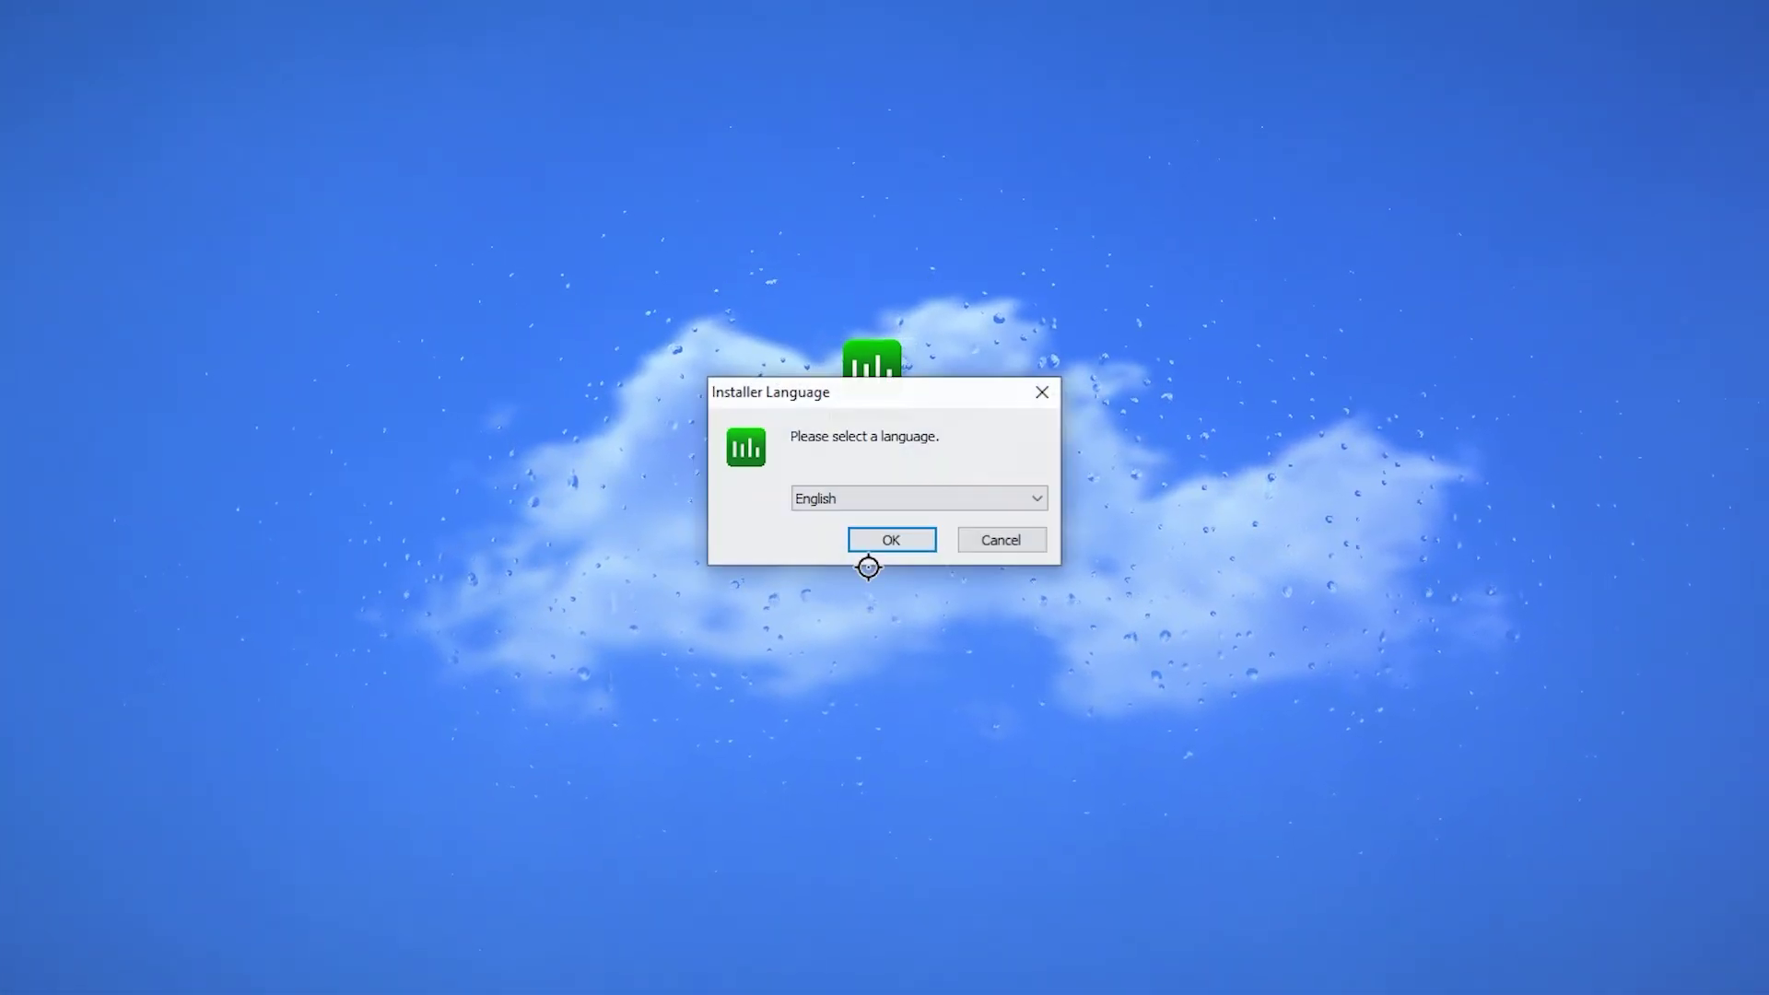
click(898, 543)
click(1022, 693)
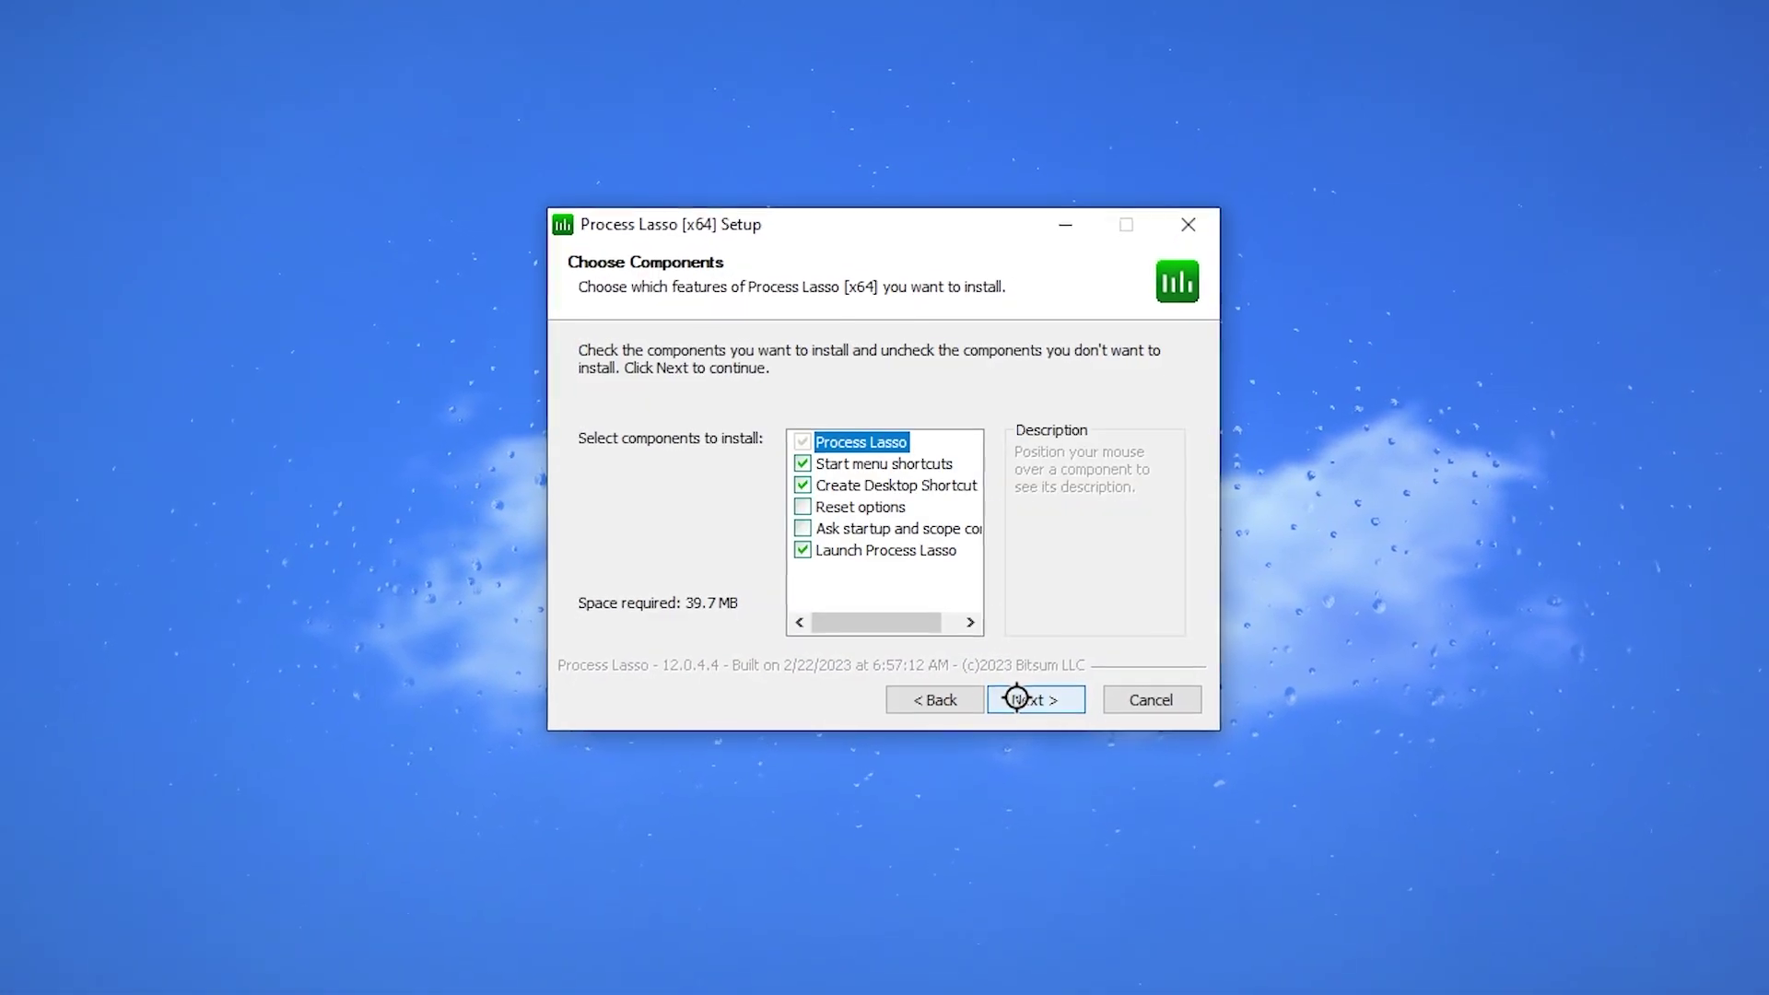
click(1034, 706)
click(1037, 707)
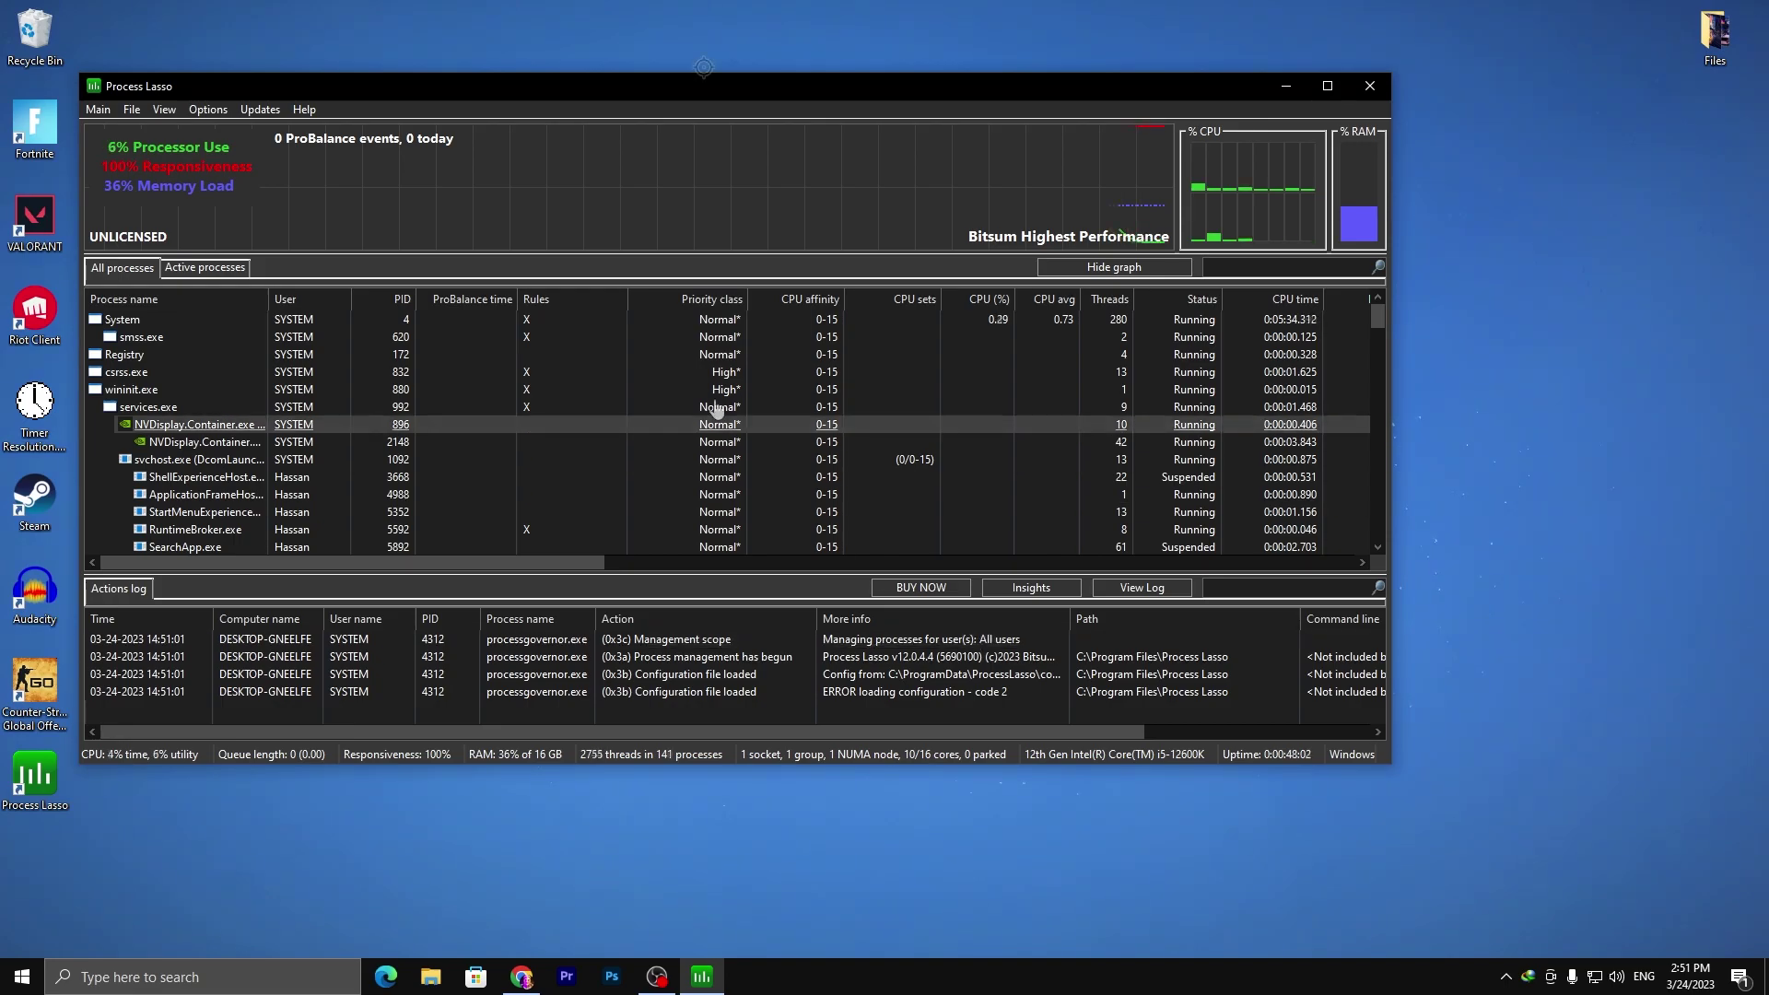
Step: Centre the Process Lasso window and review ParkControl's Bitsum Highest Performance parking settings
drag(753, 83, 998, 222)
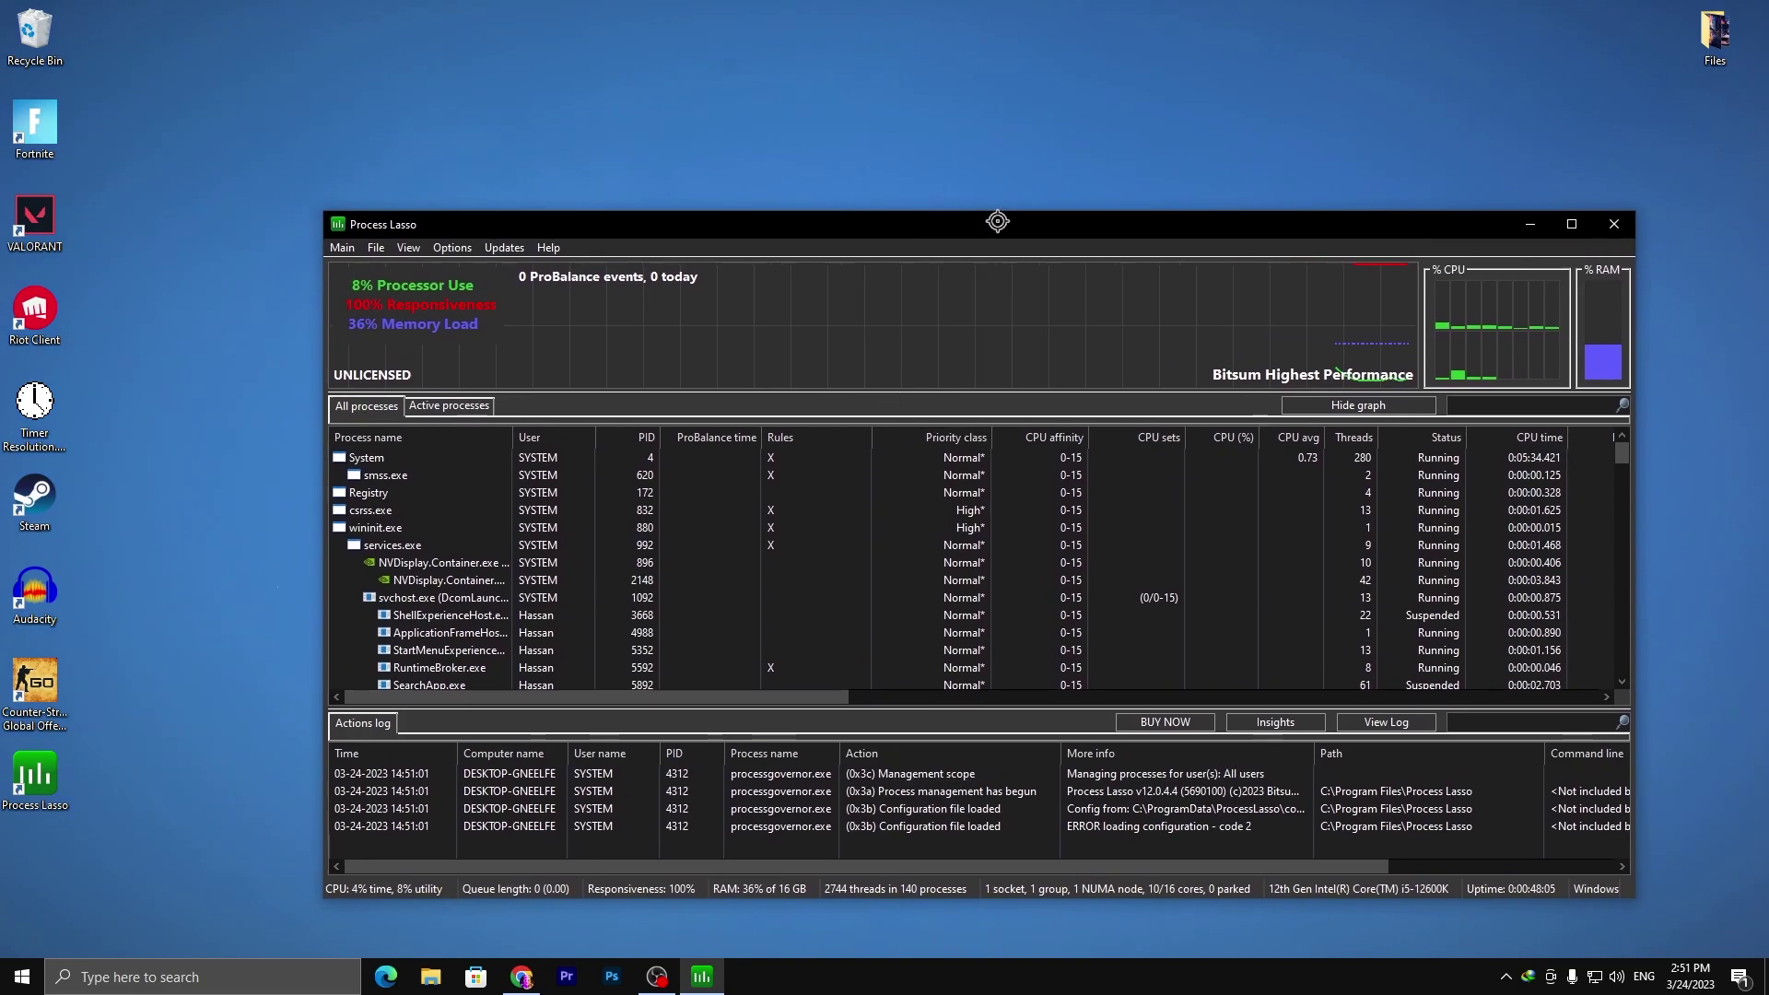
click(1506, 979)
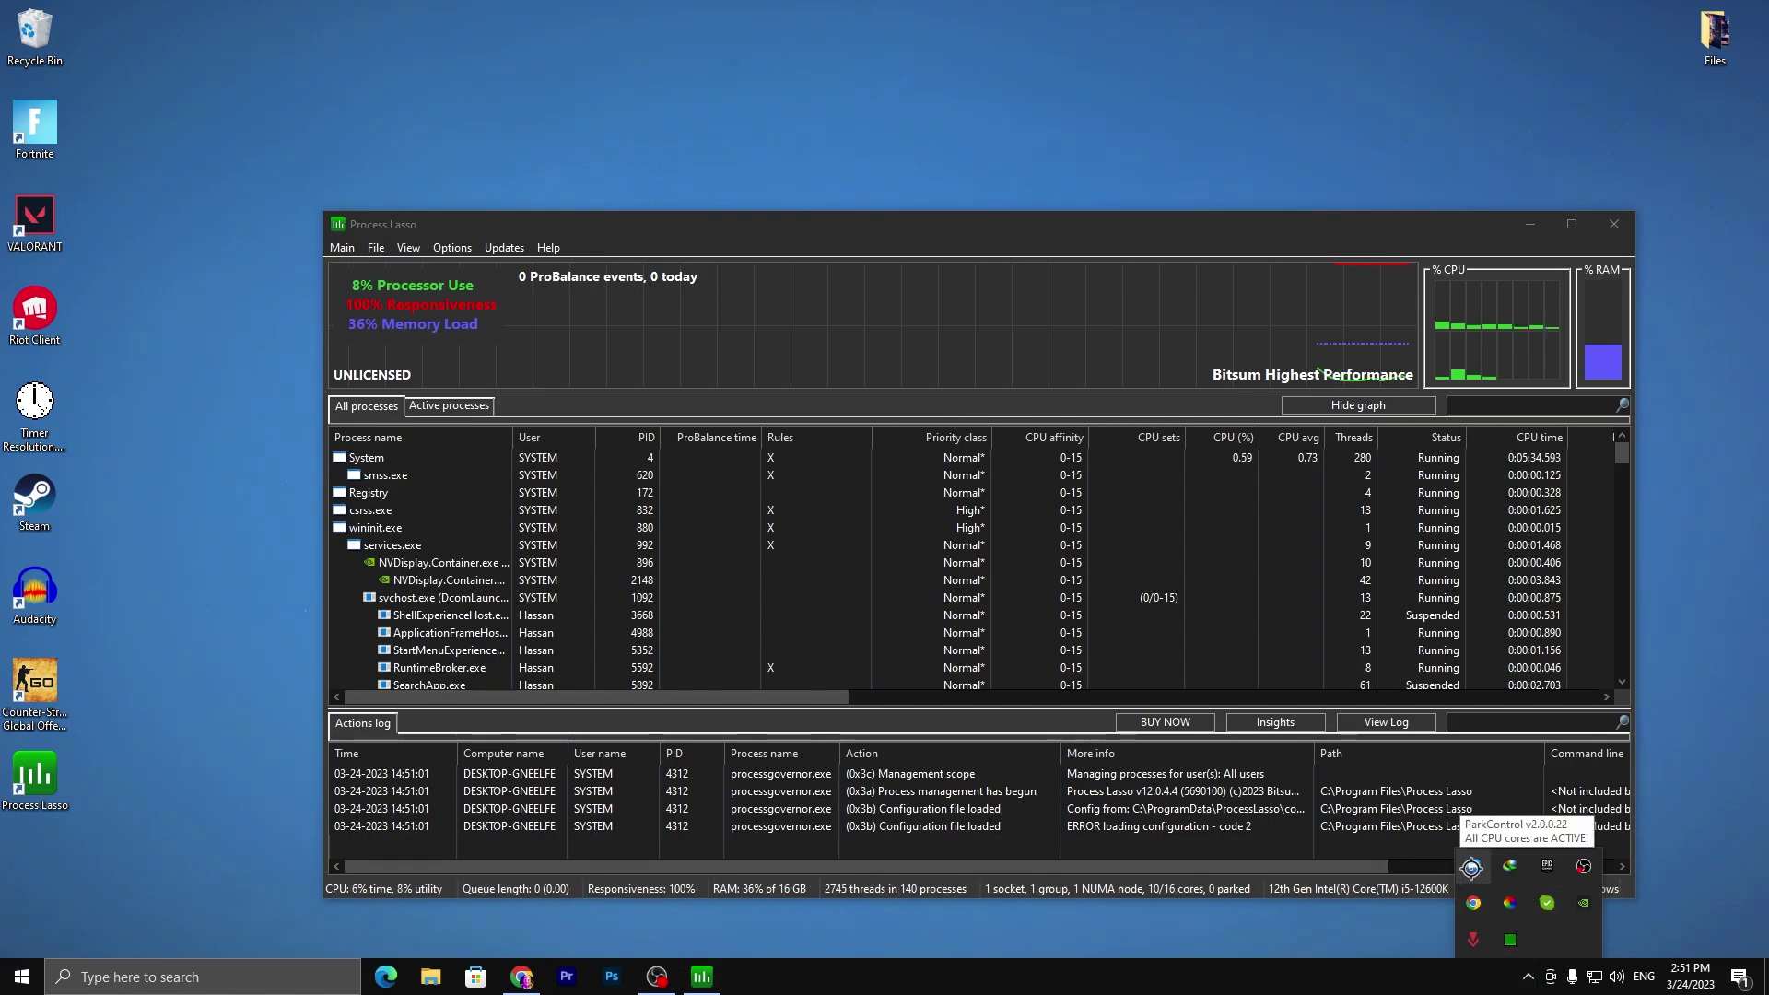
click(1474, 865)
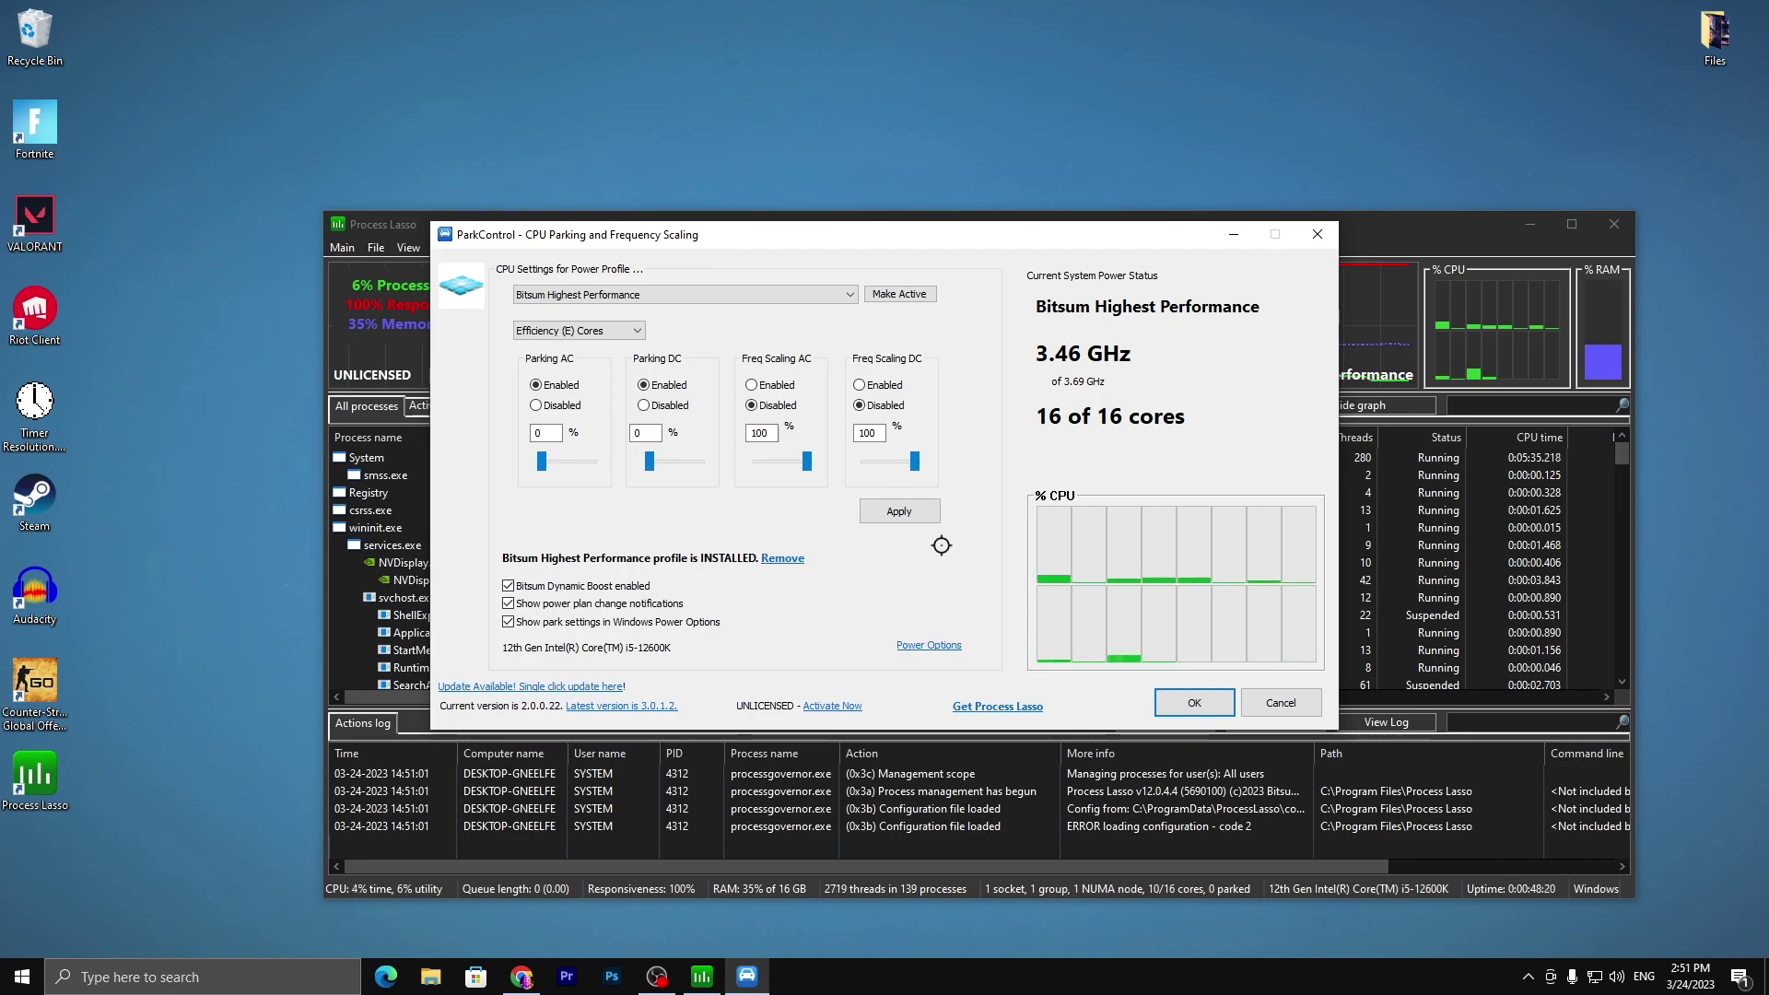
click(1194, 702)
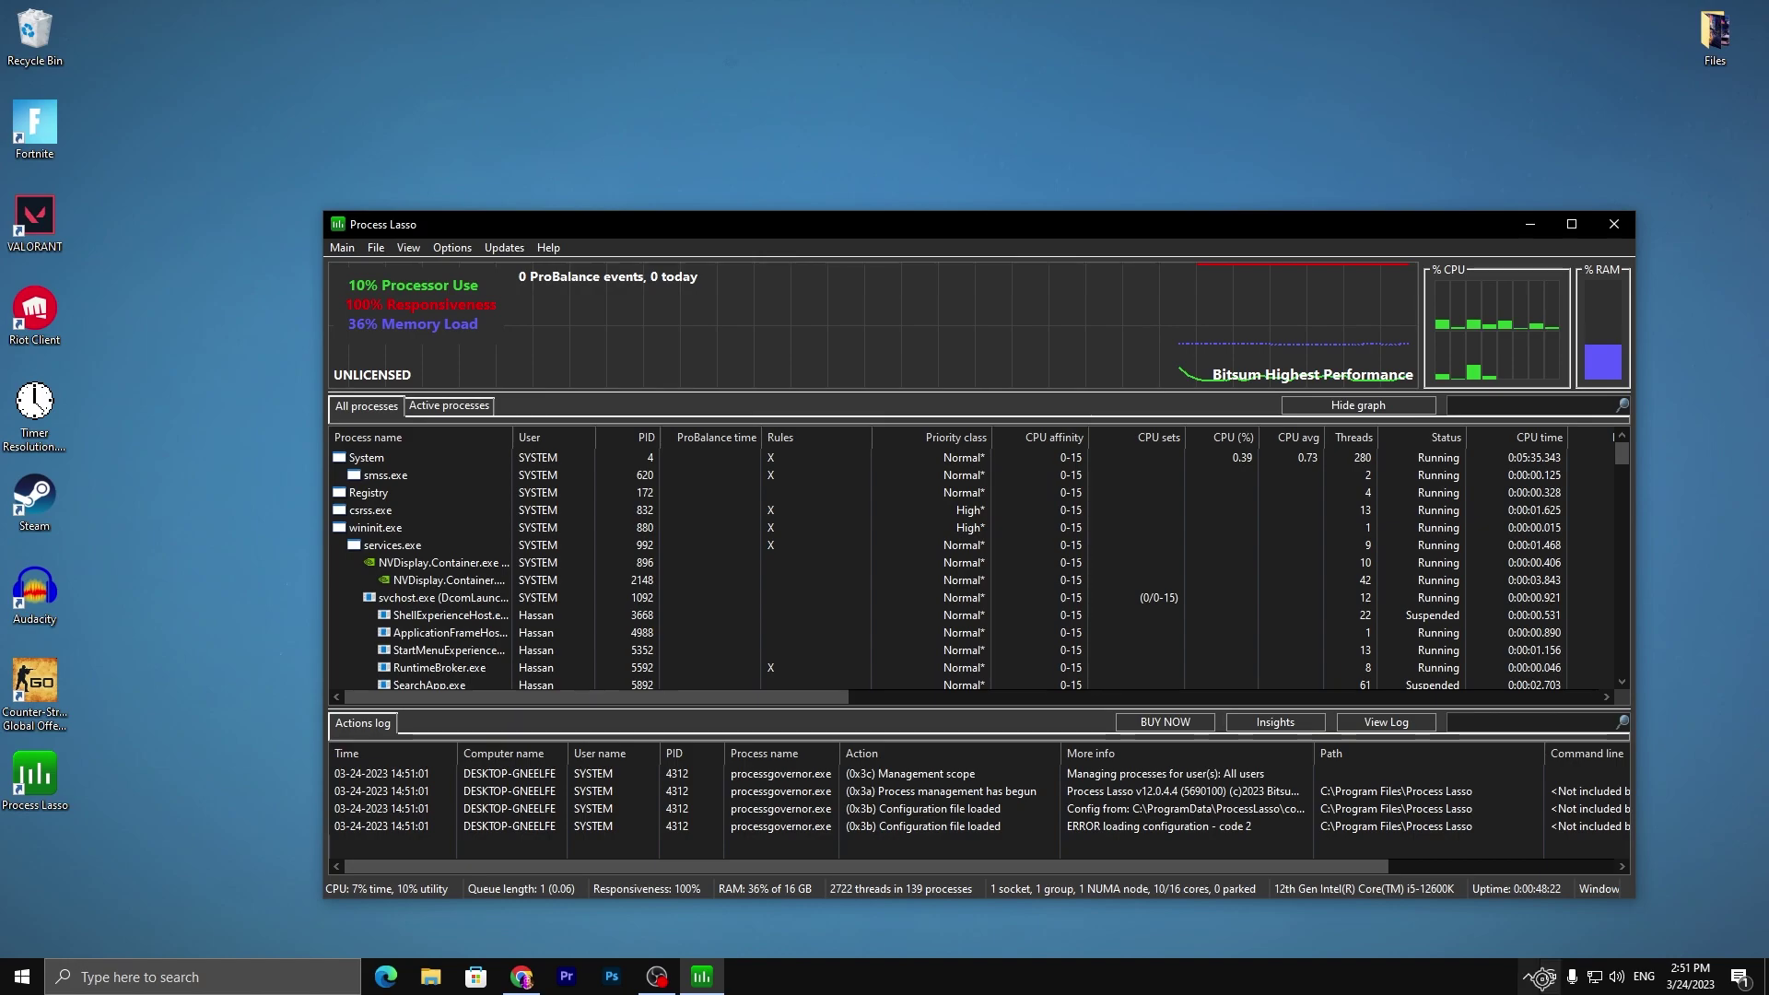
Step: Enable Performance Mode from the Main menu and verify it is checked
click(1528, 978)
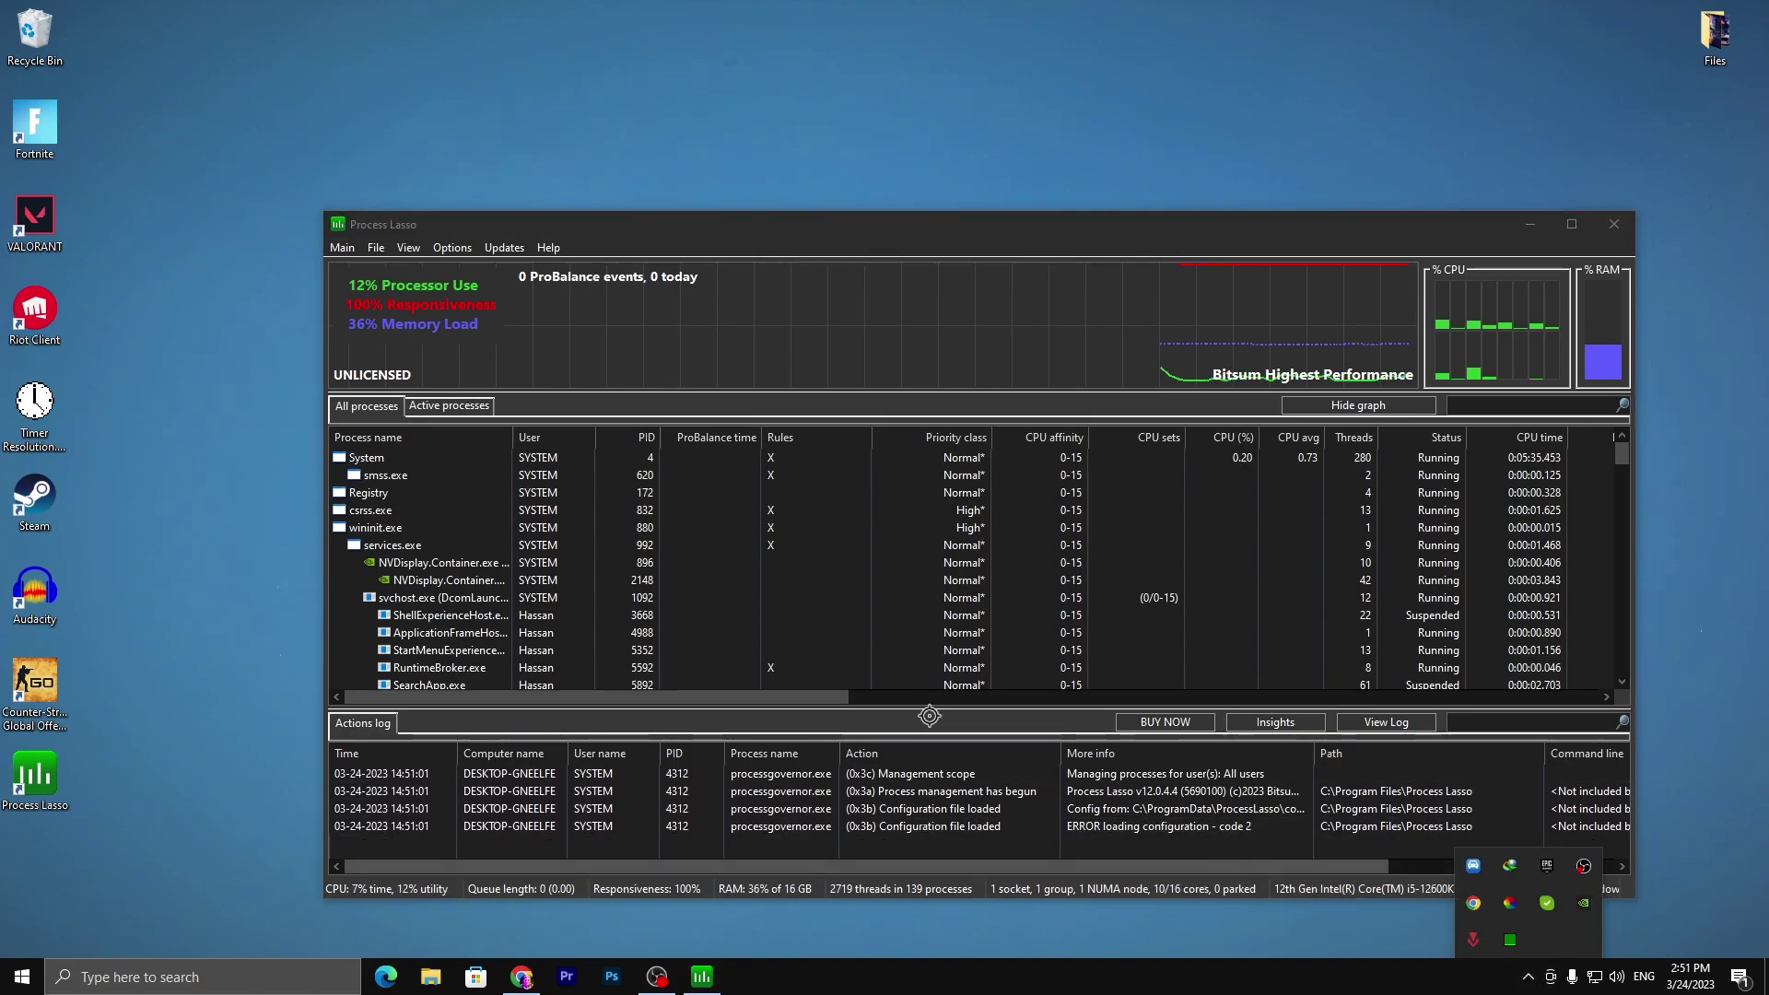
drag(839, 215, 759, 183)
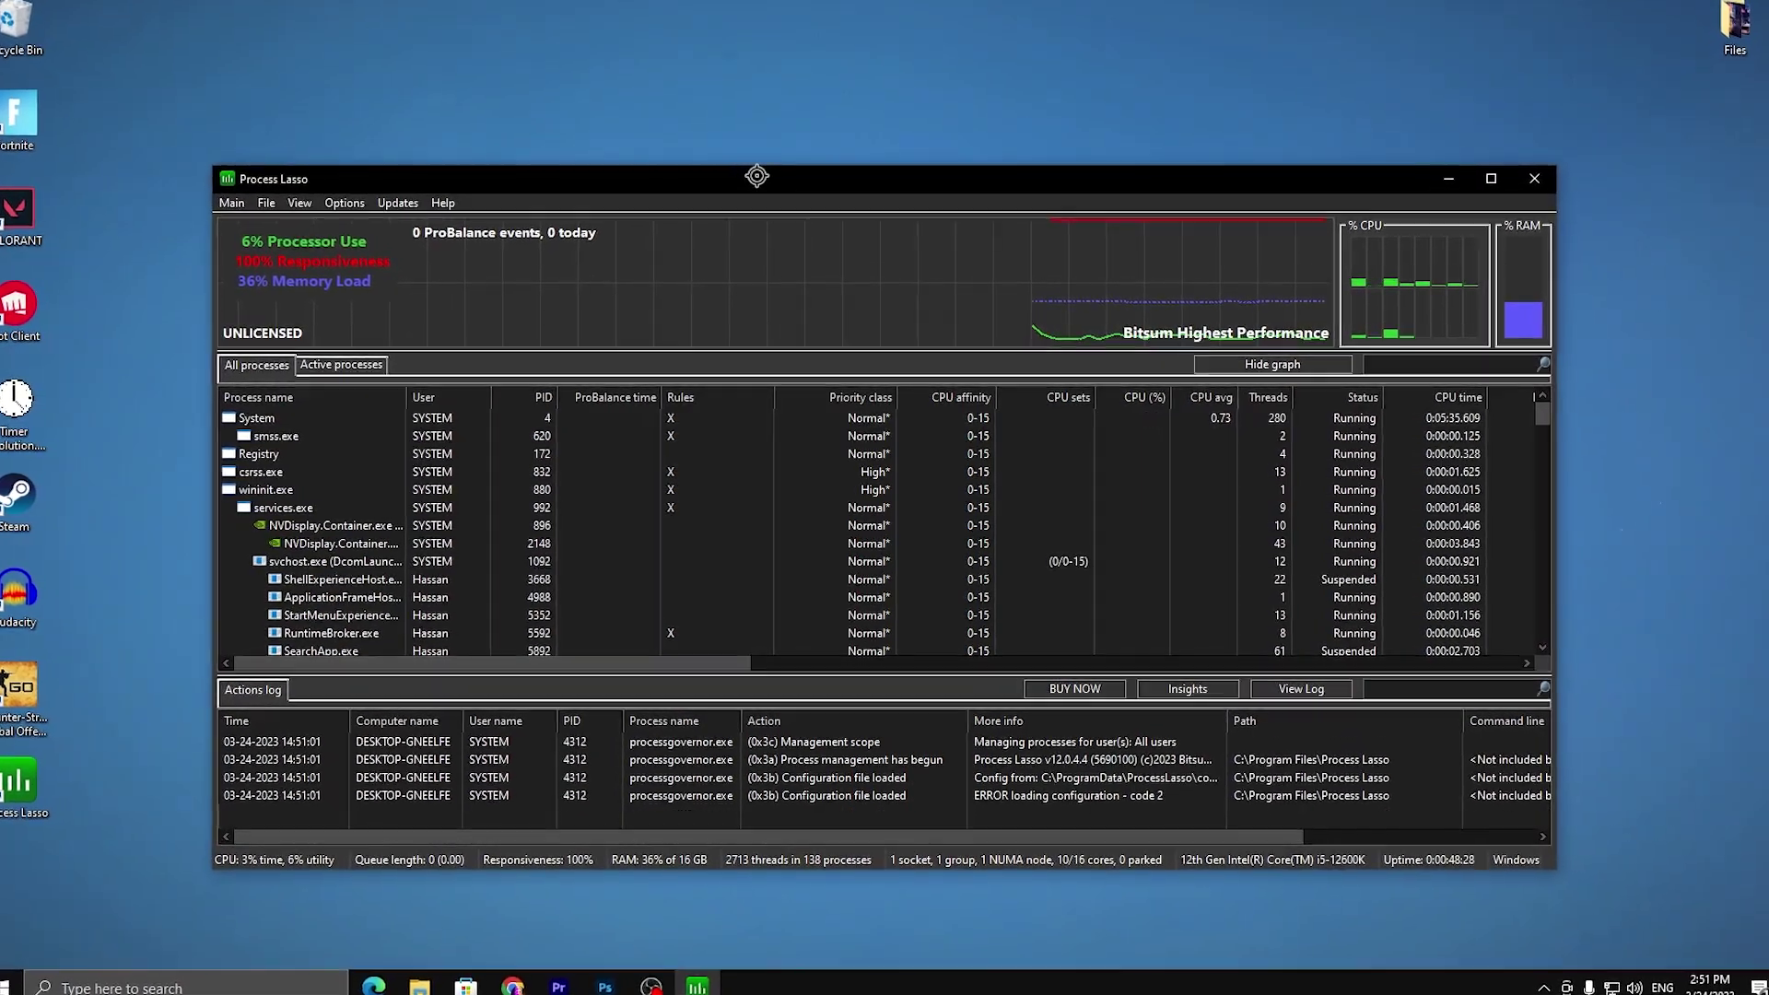
click(217, 197)
mouse_move(254, 295)
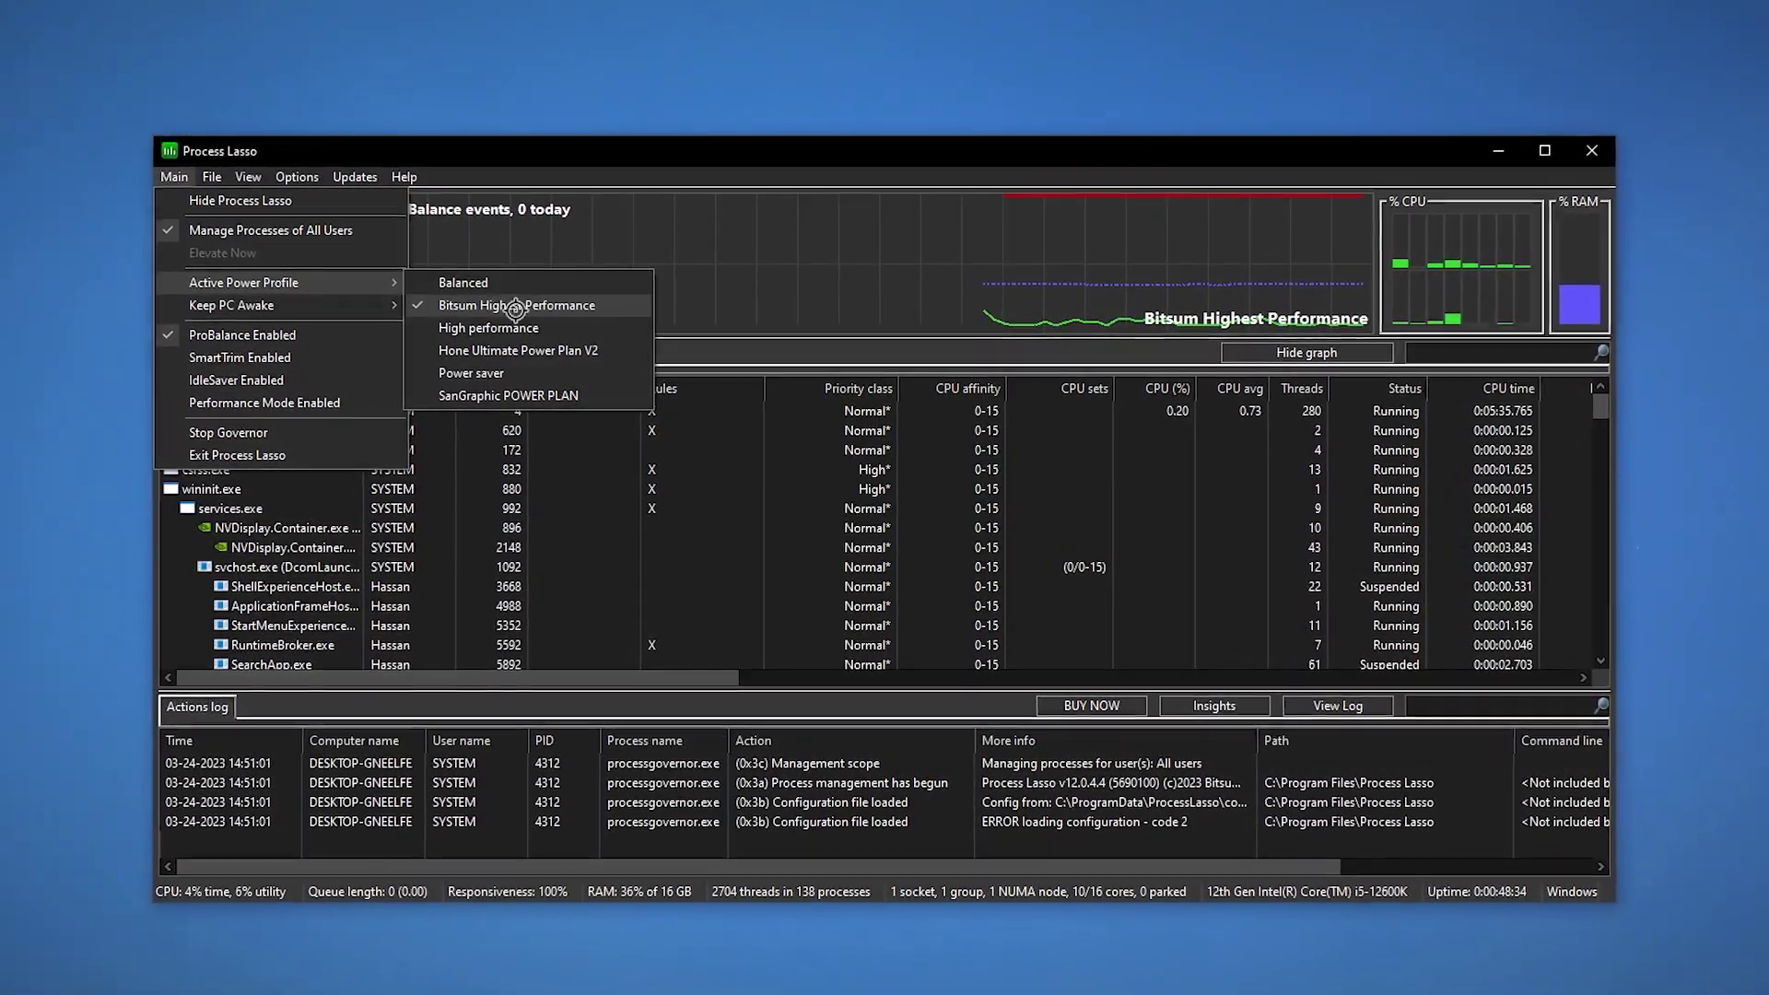
click(162, 170)
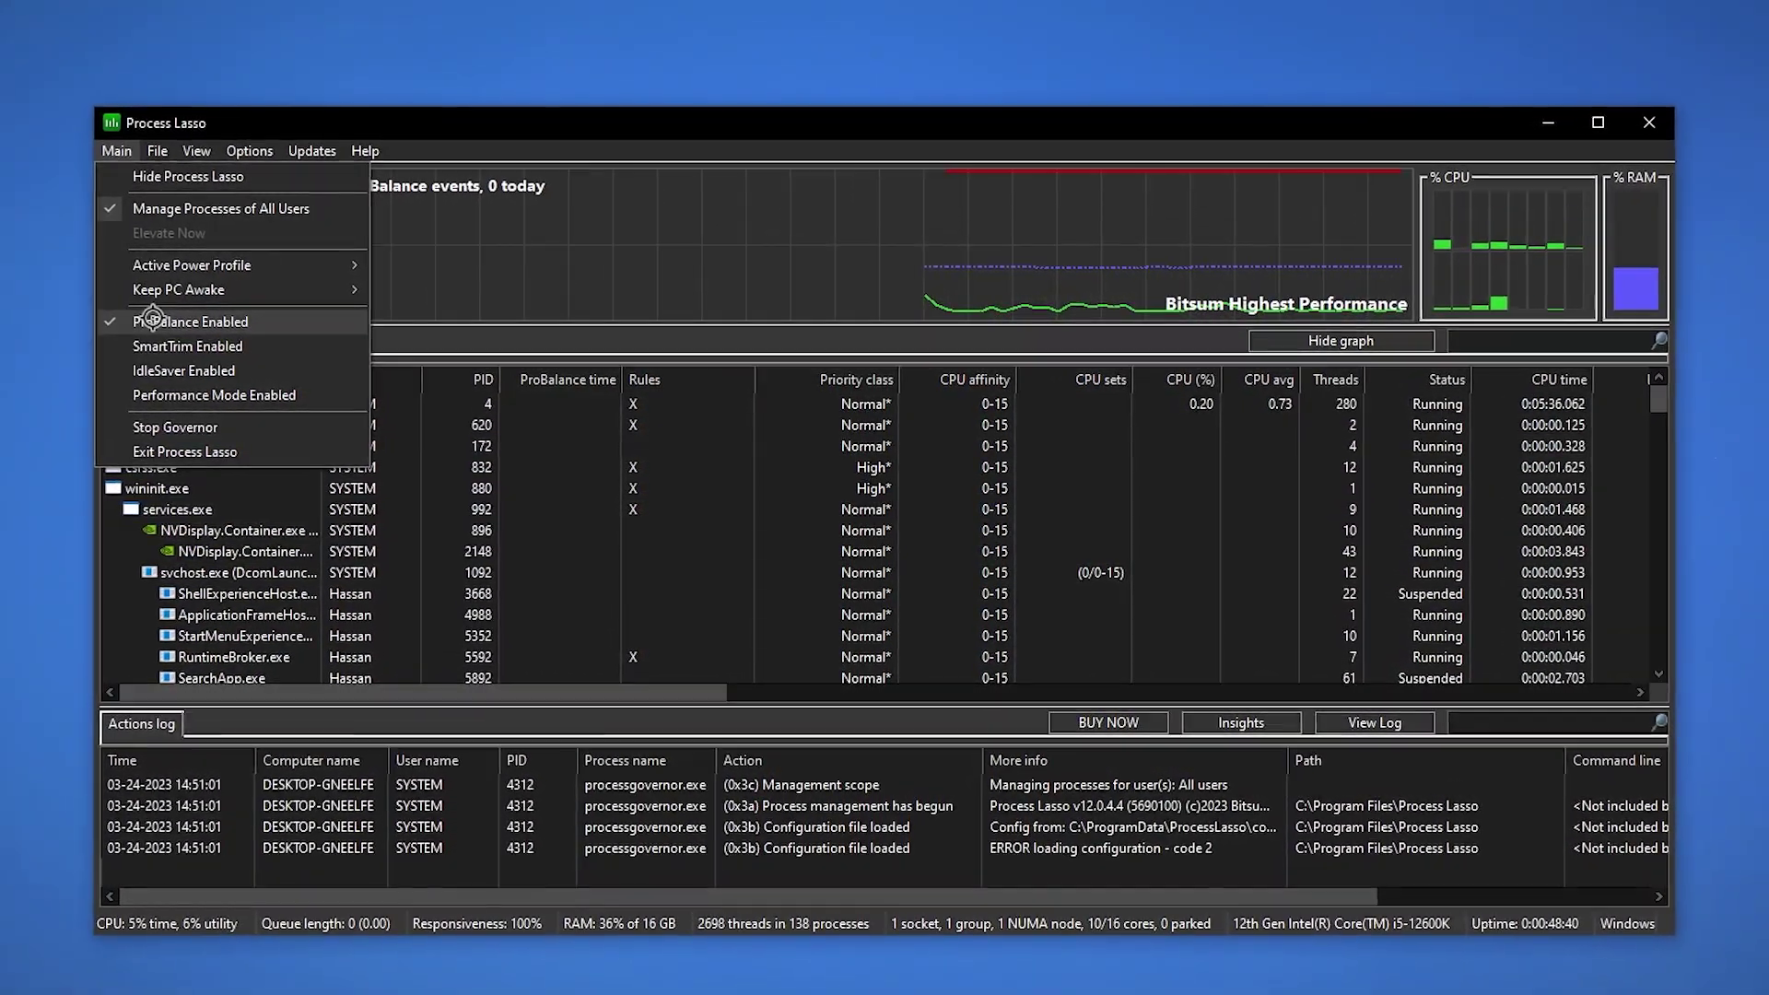
click(103, 319)
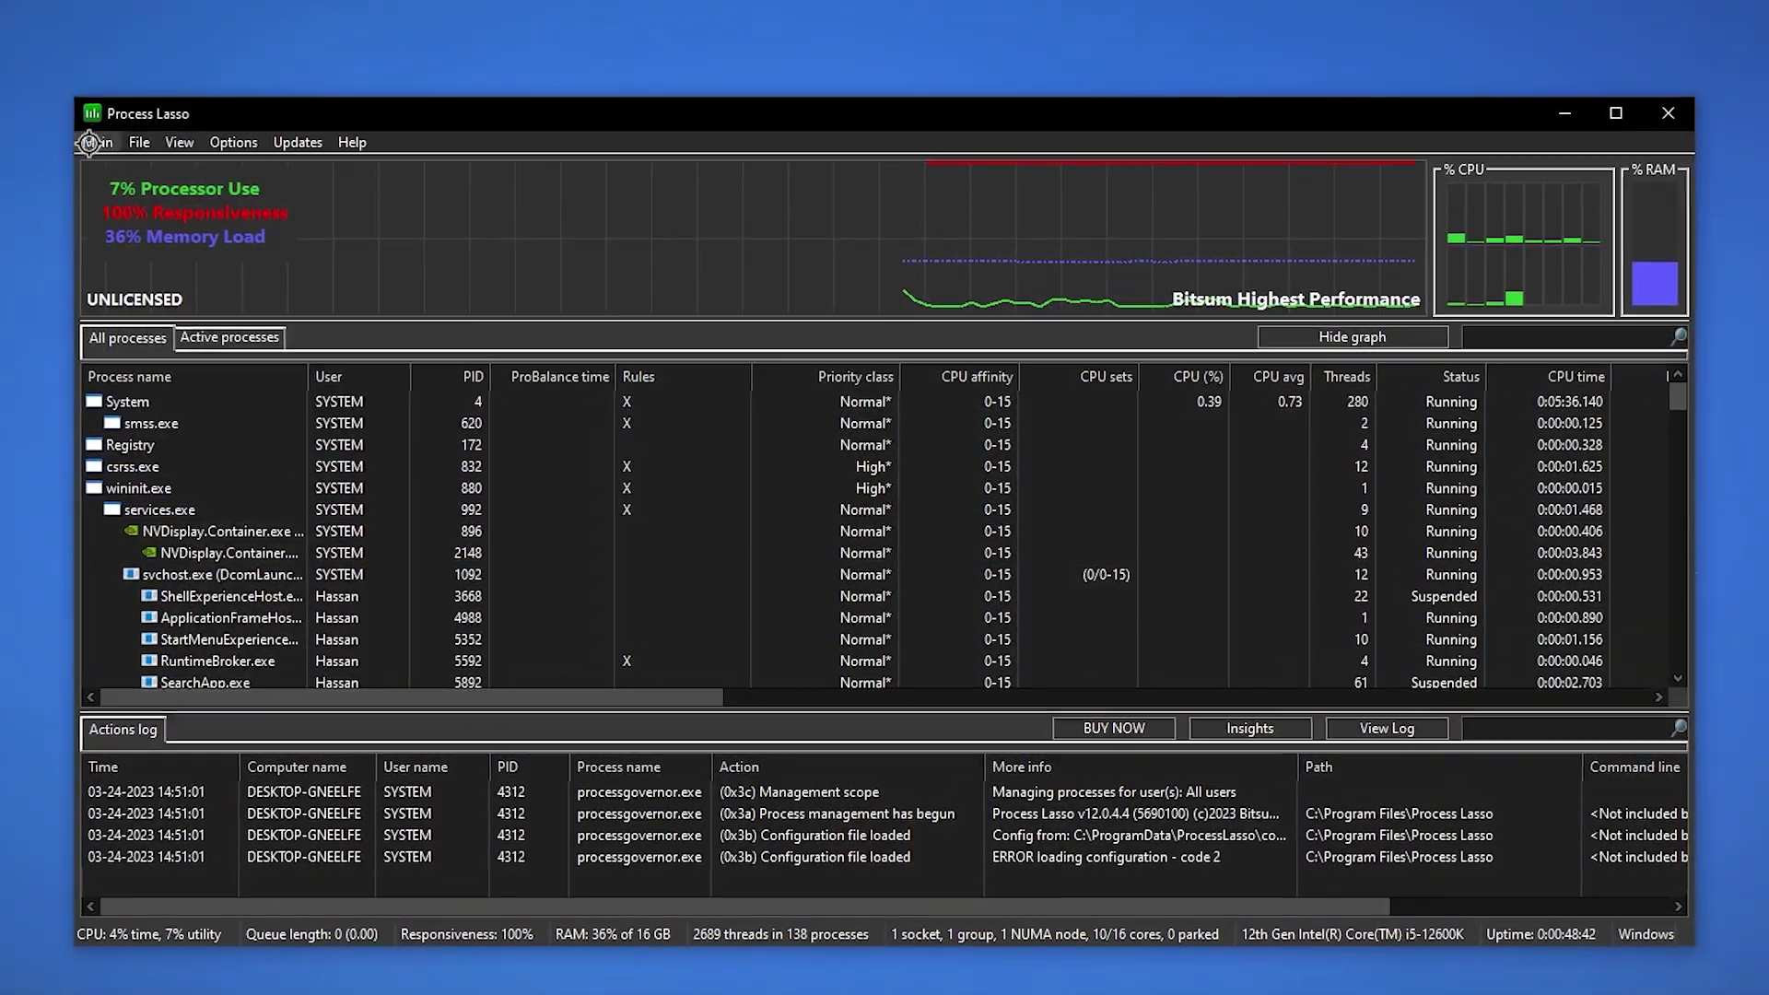
click(89, 143)
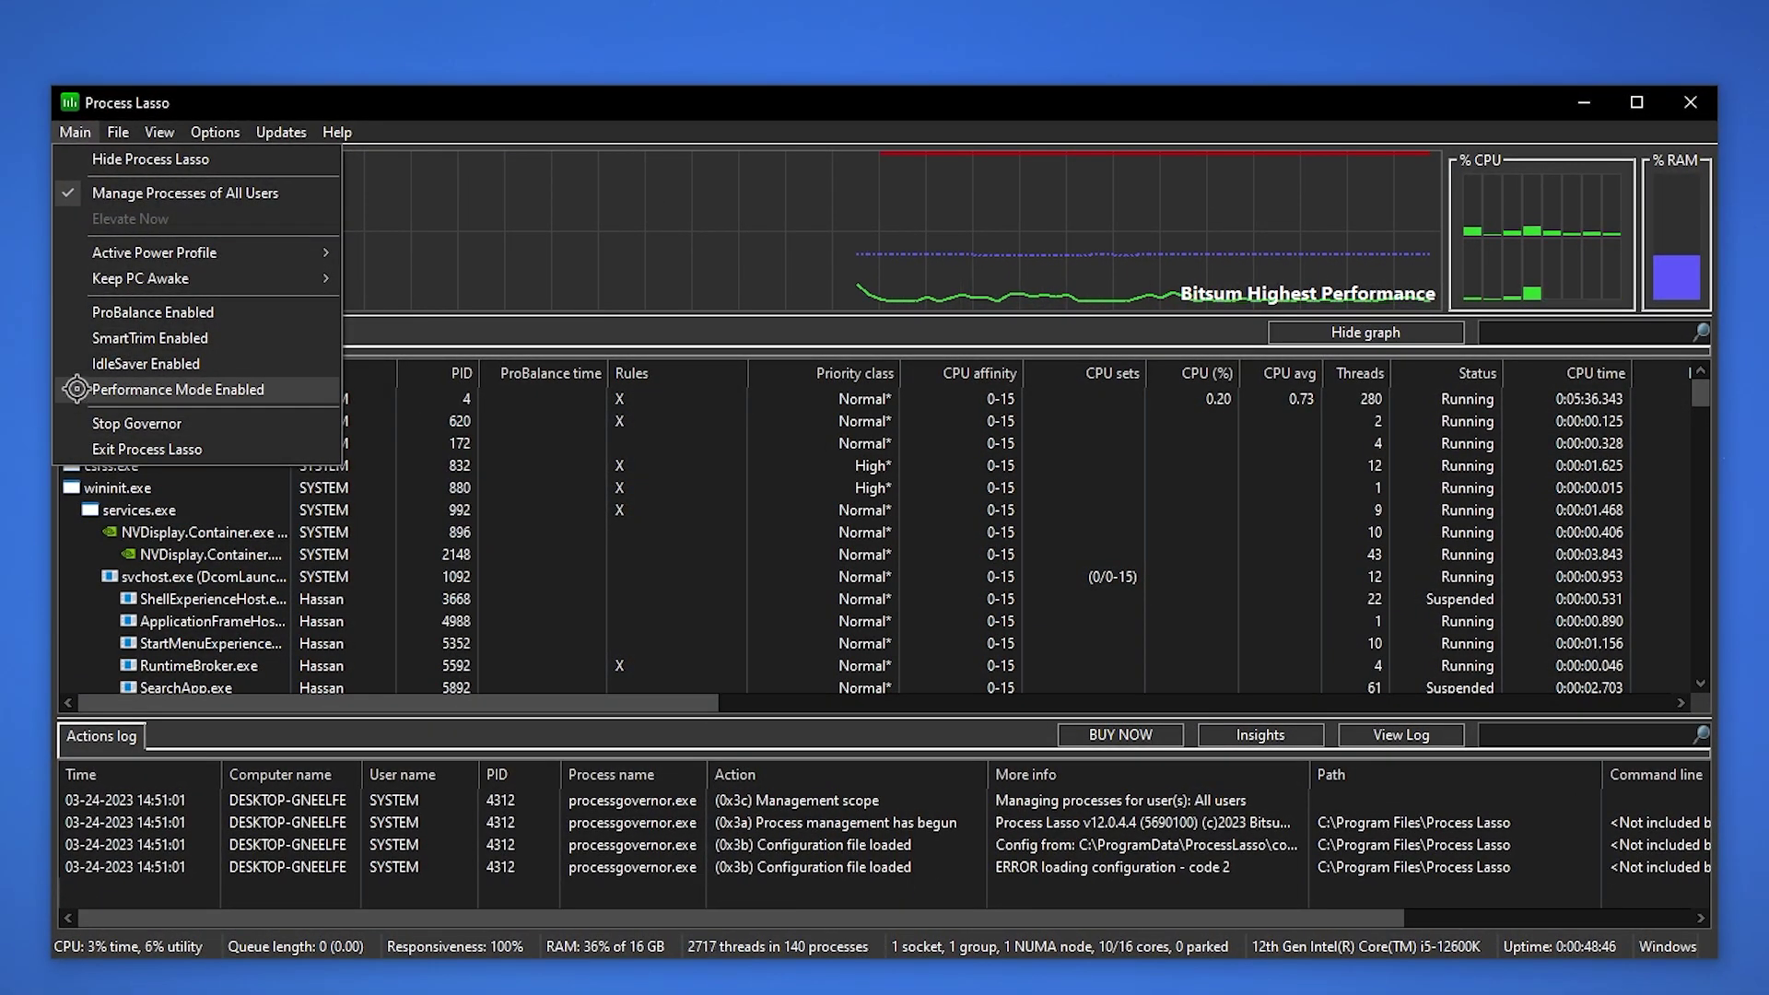
click(76, 389)
click(75, 132)
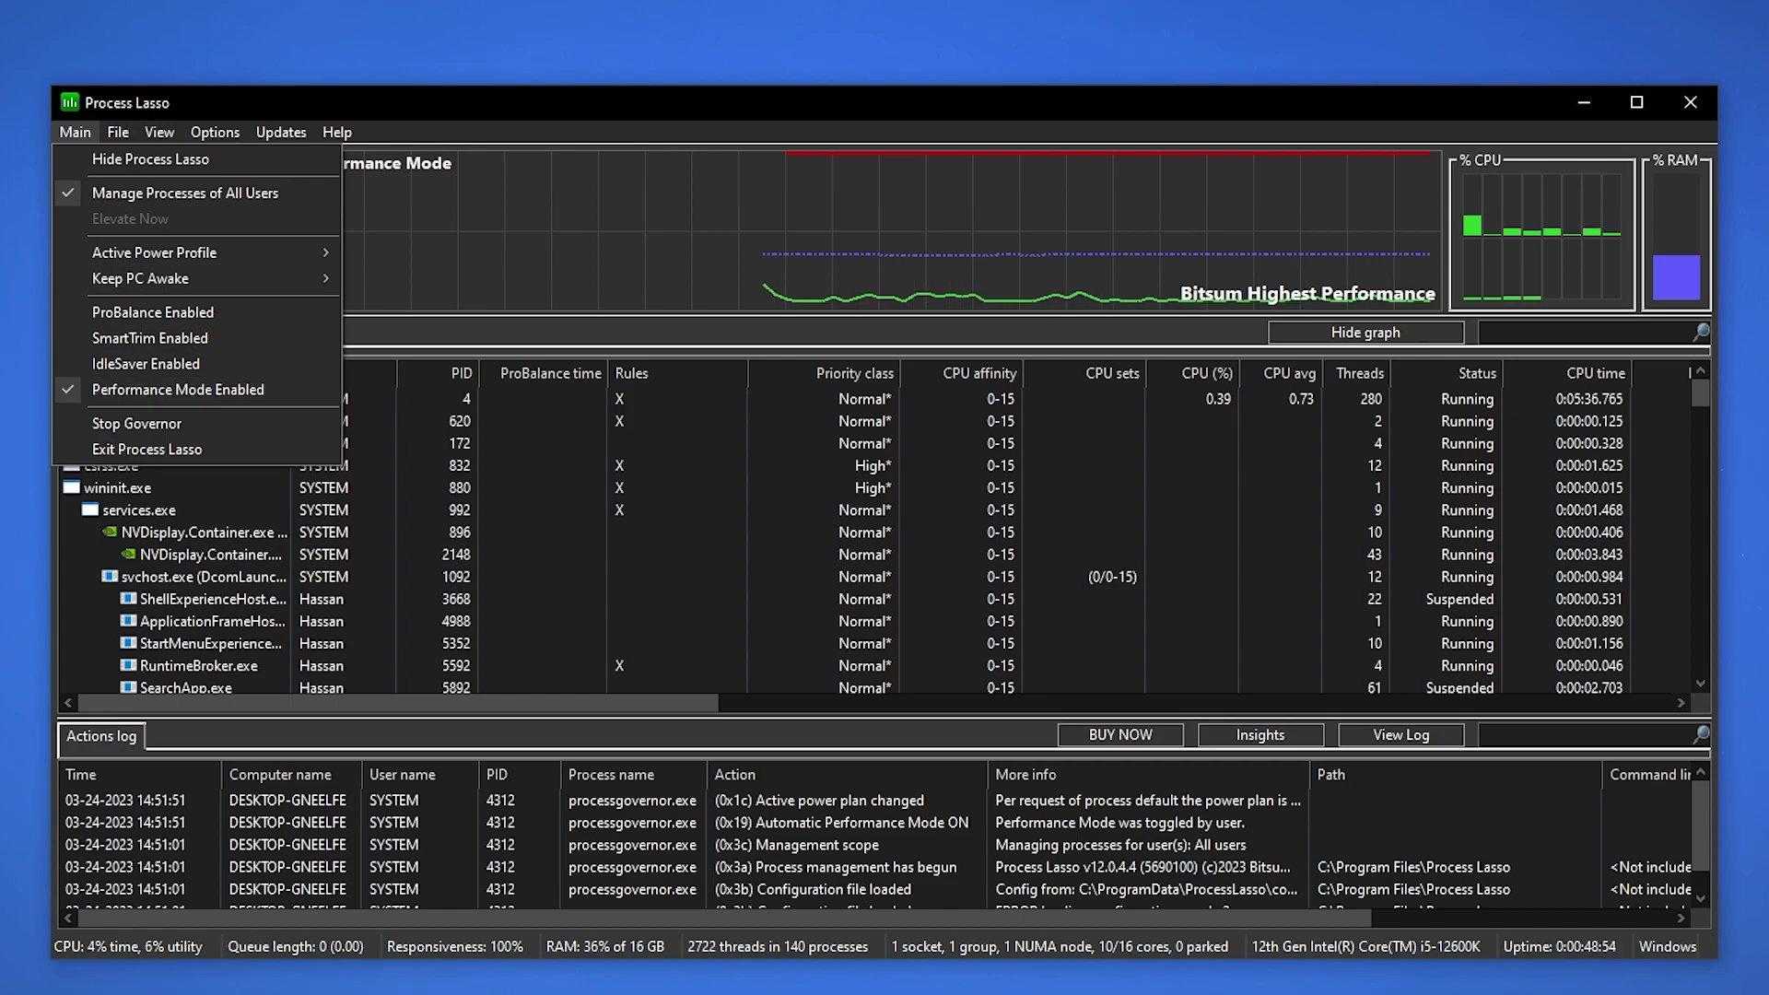
key(Escape)
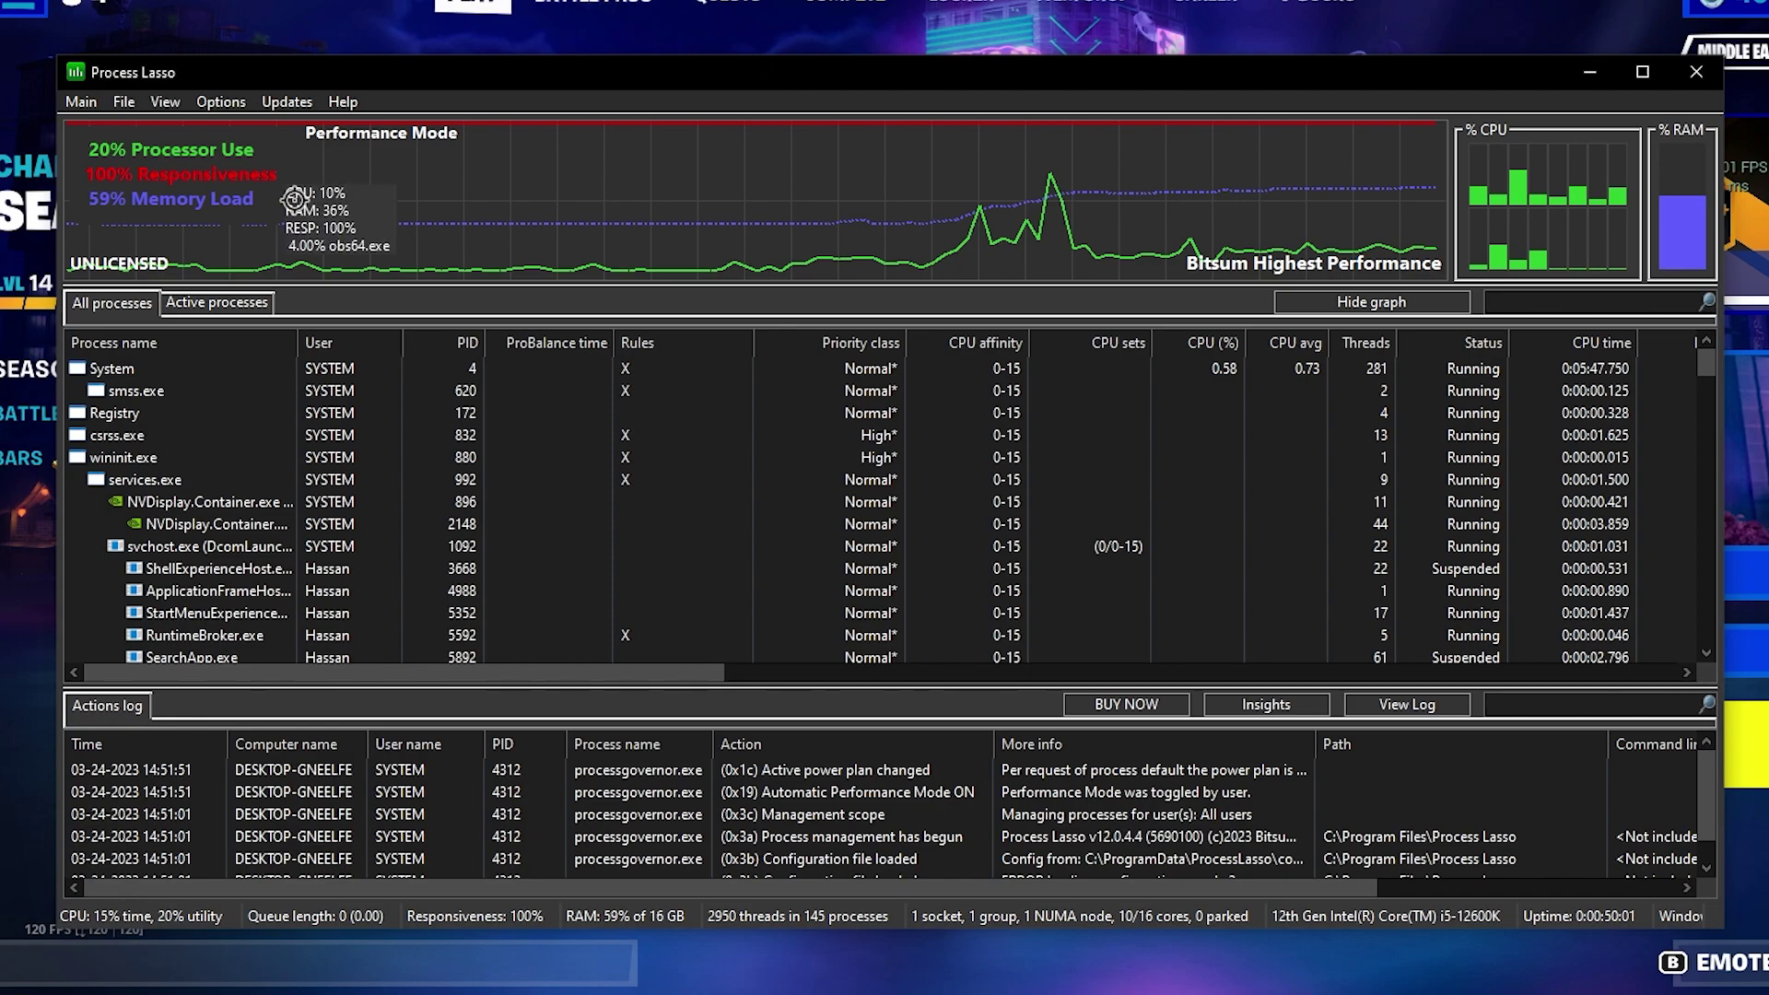
Step: Switch to the Active processes tab, listing FortniteClient-Win64 at the top
click(232, 307)
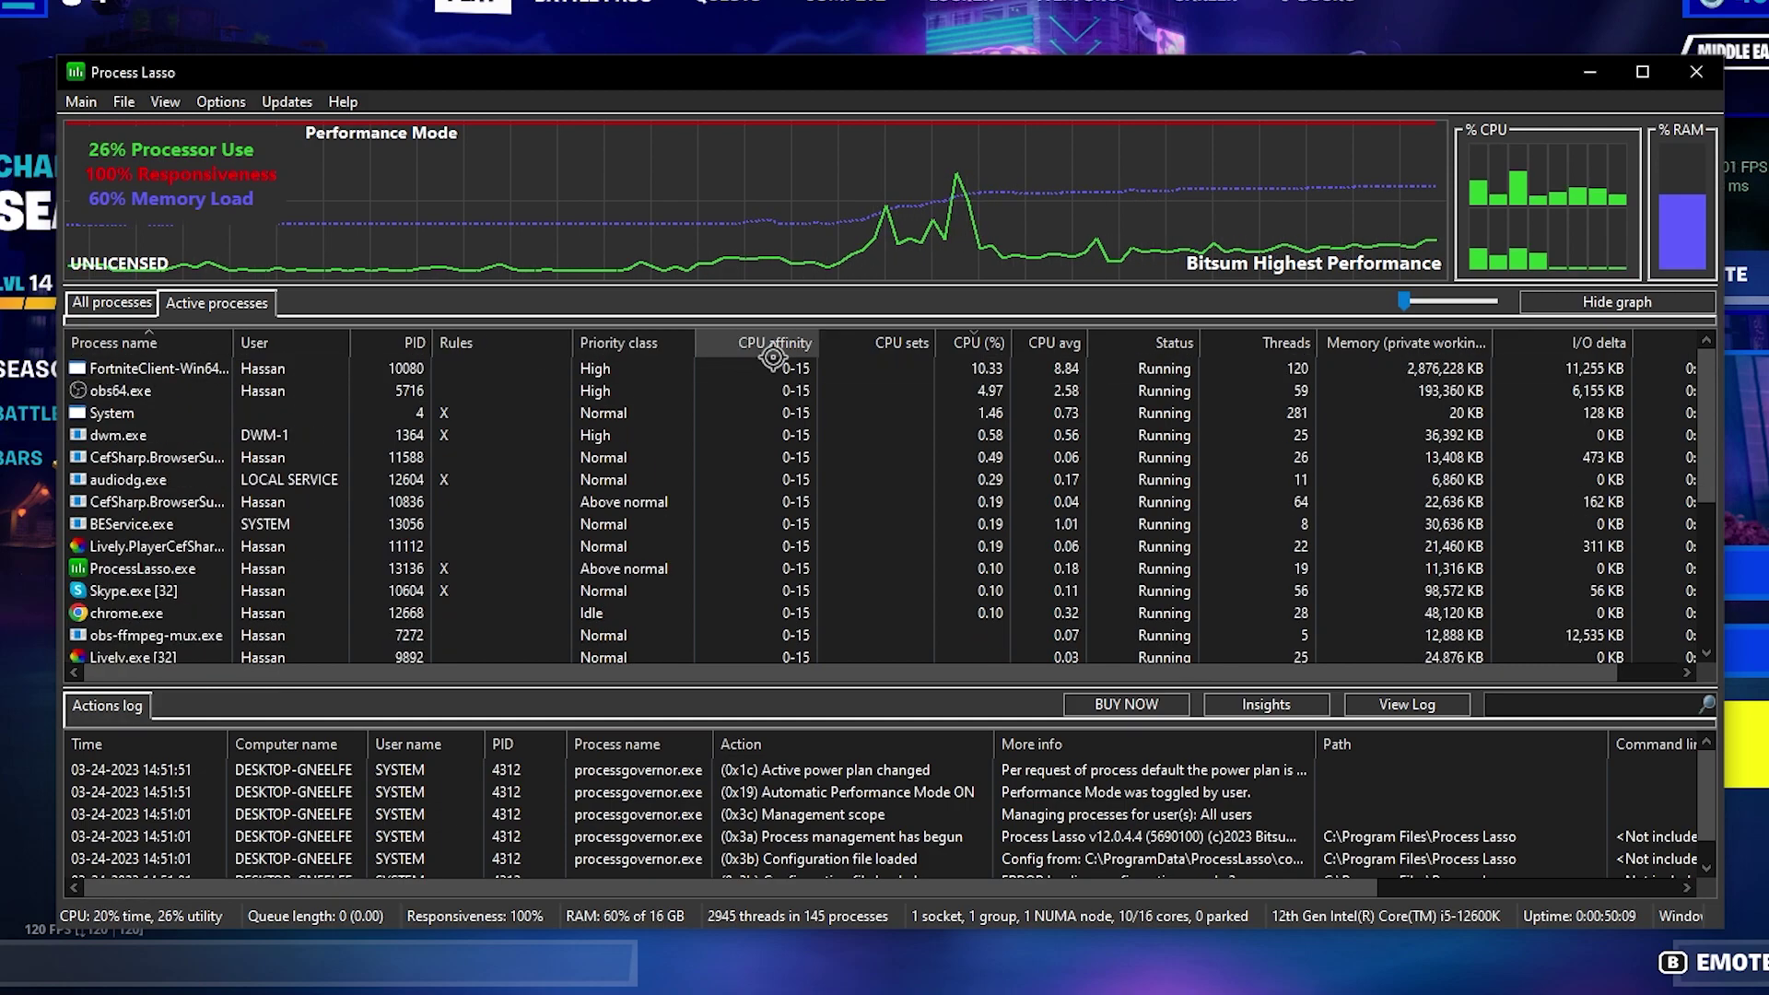
Step: Give FortniteClient-Win64 a persistent High CPU priority rule
right_click(162, 363)
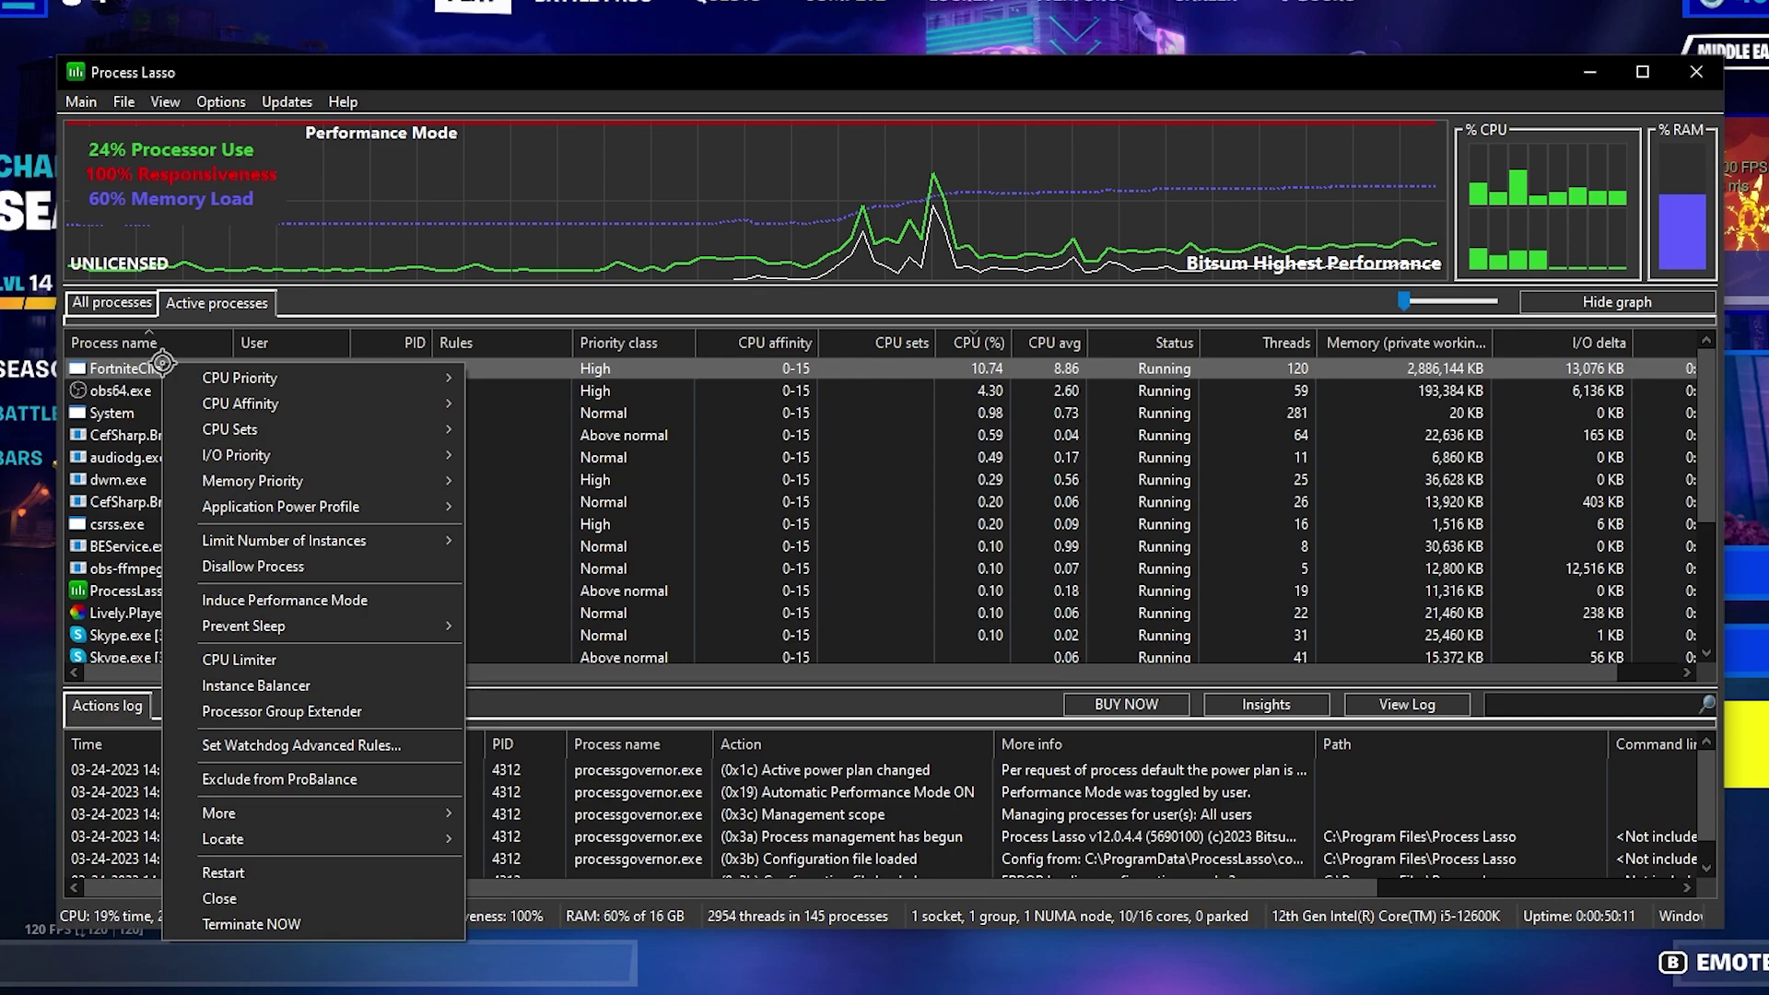
mouse_move(396, 379)
mouse_move(508, 403)
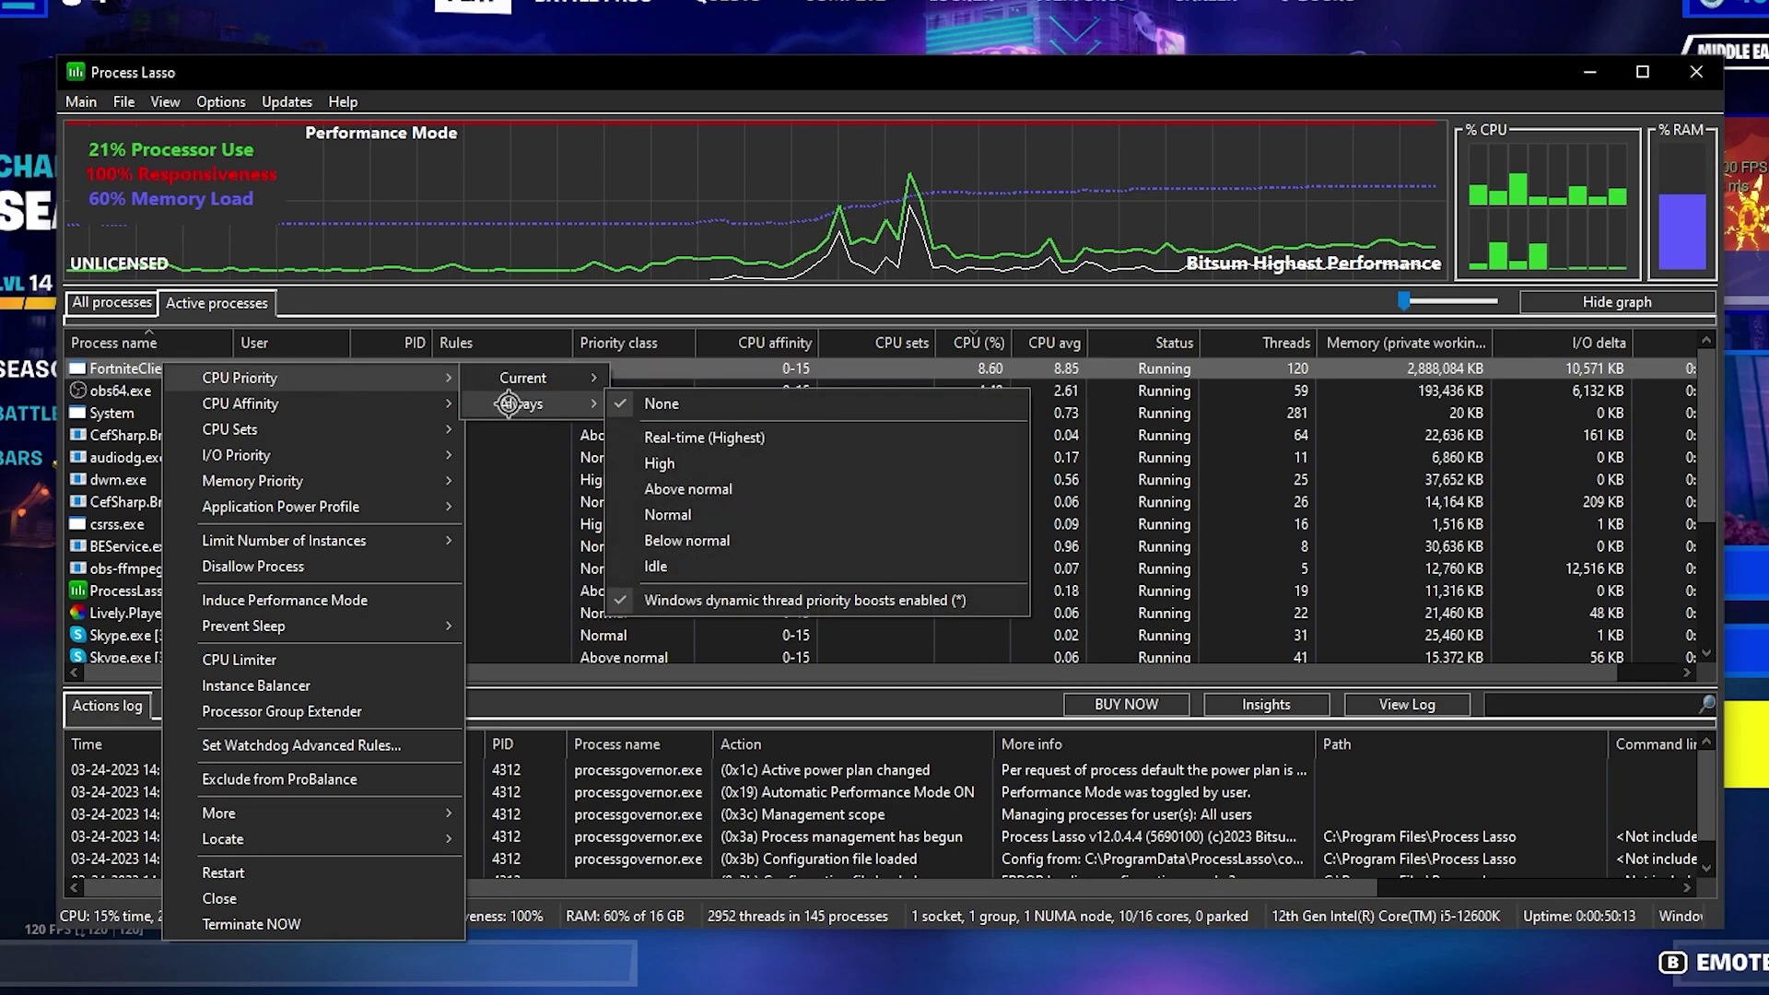
click(674, 462)
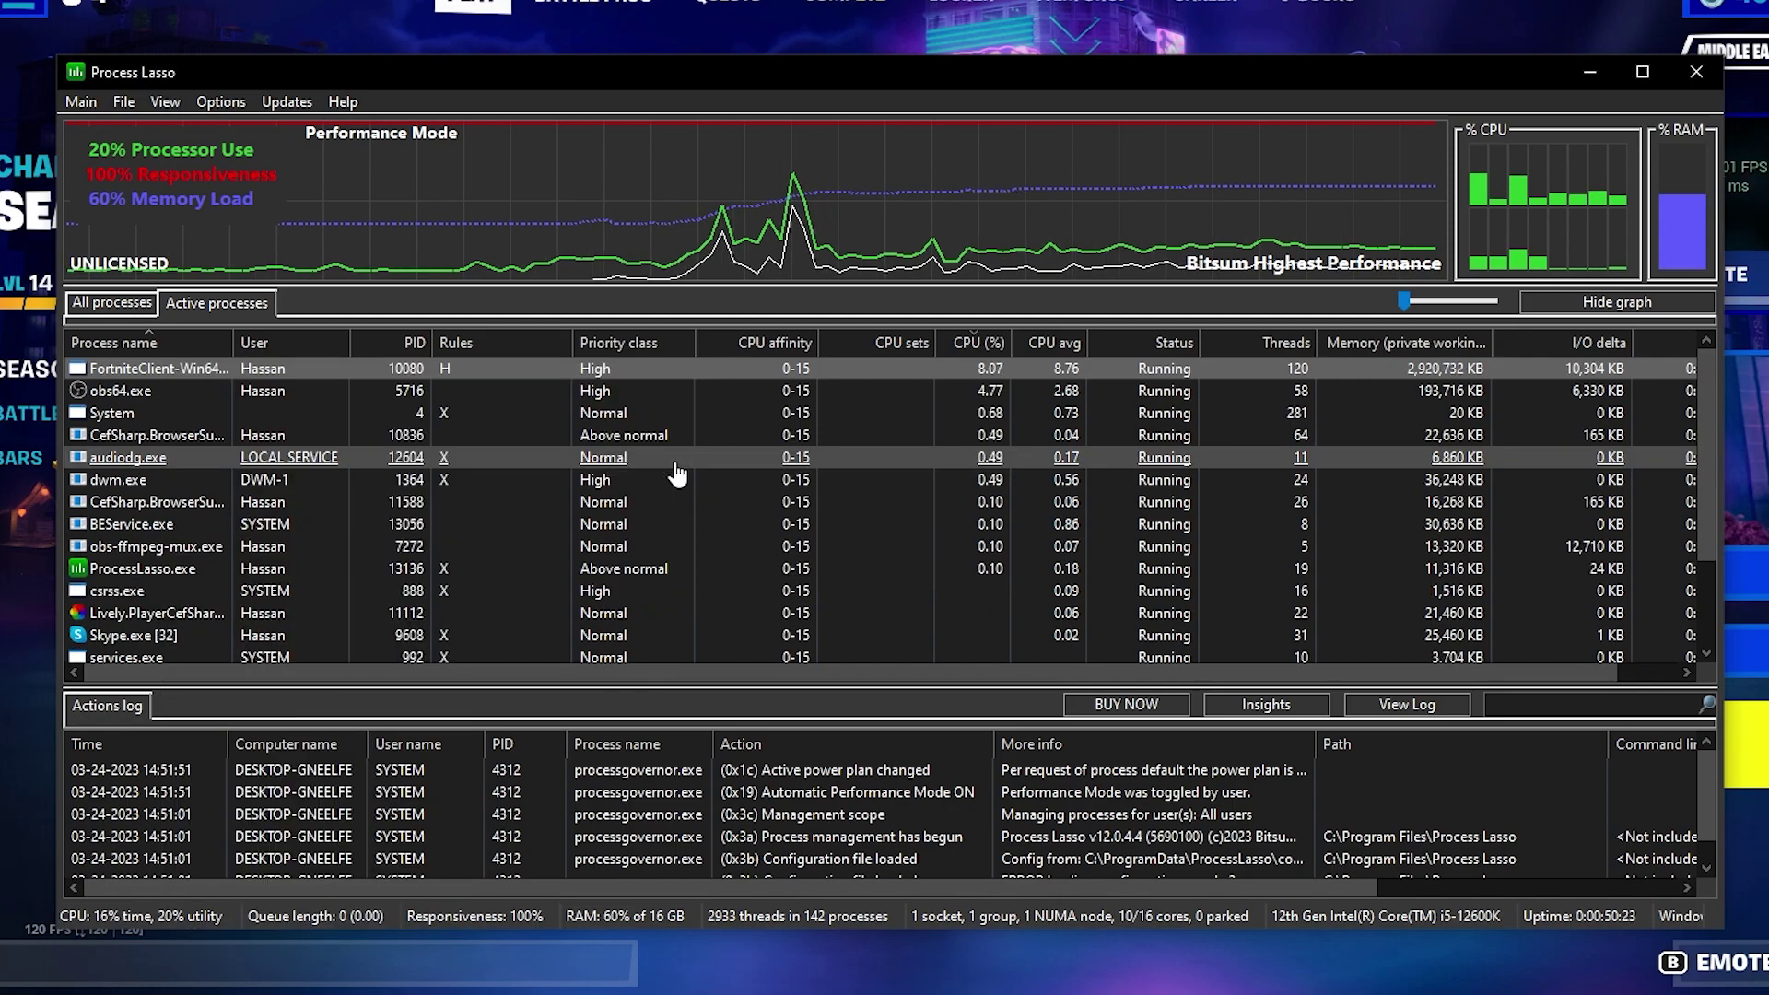
right_click(194, 367)
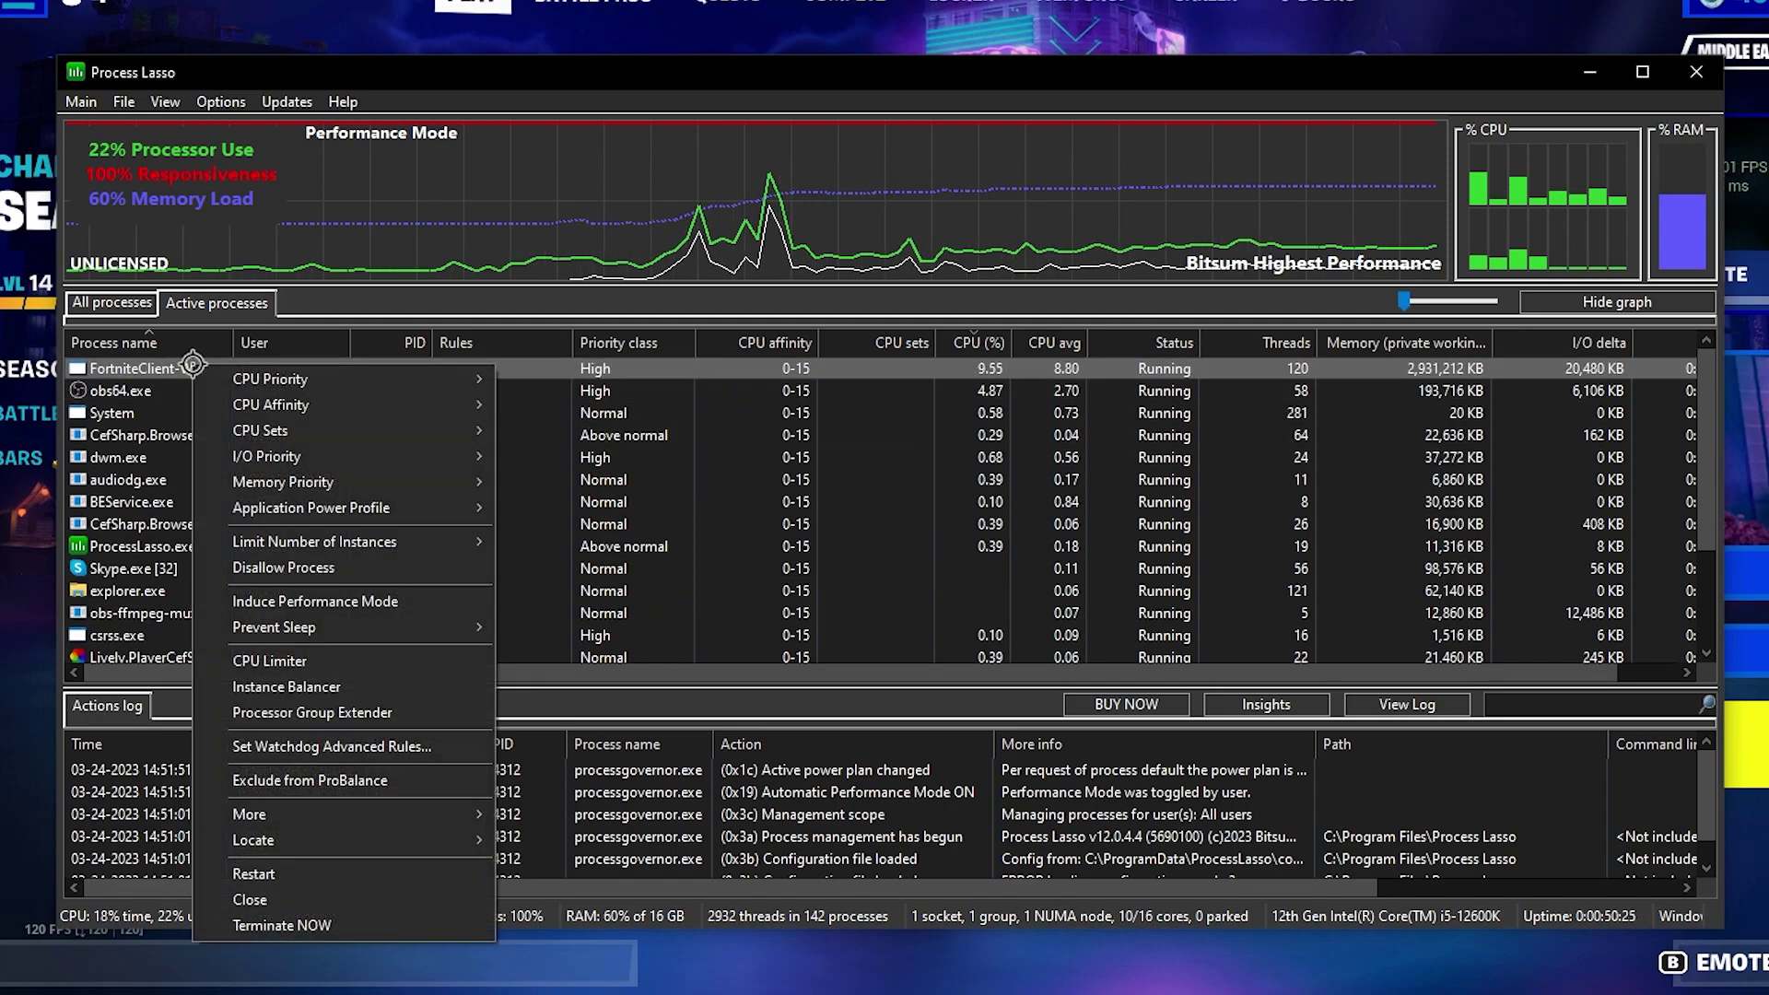
Step: Give FortniteClient-Win64 a persistent High I/O priority rule
mouse_move(565, 431)
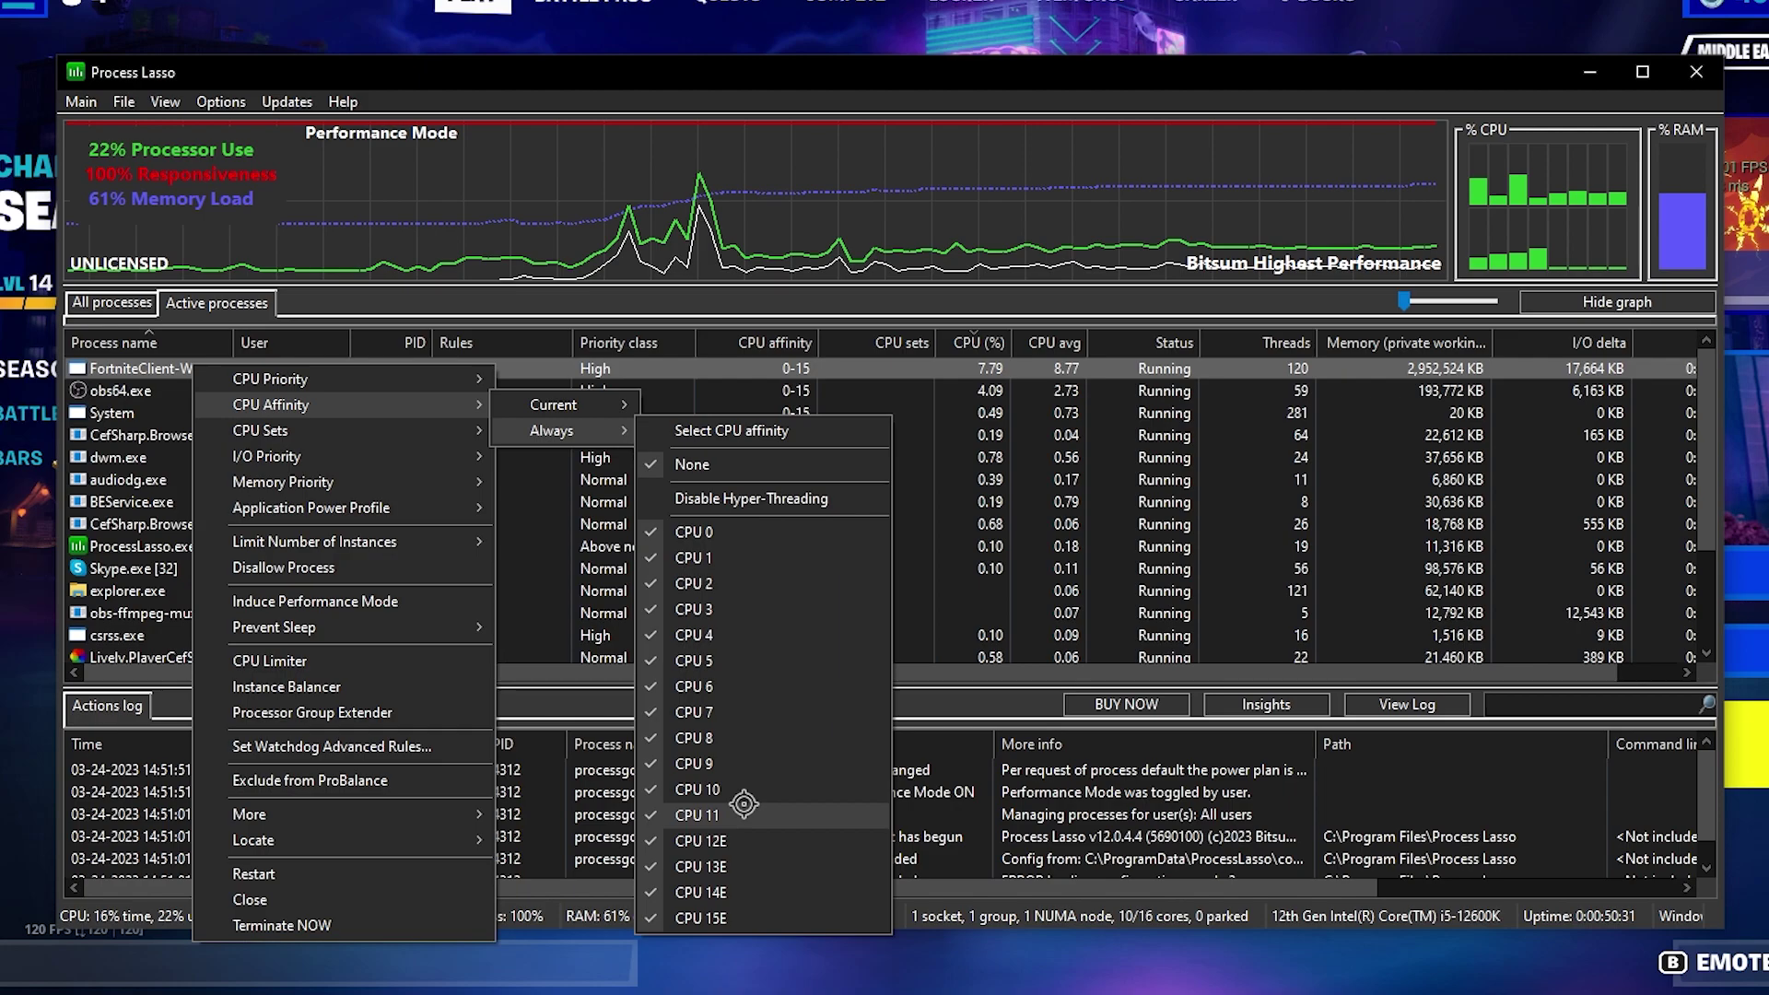
mouse_move(318, 461)
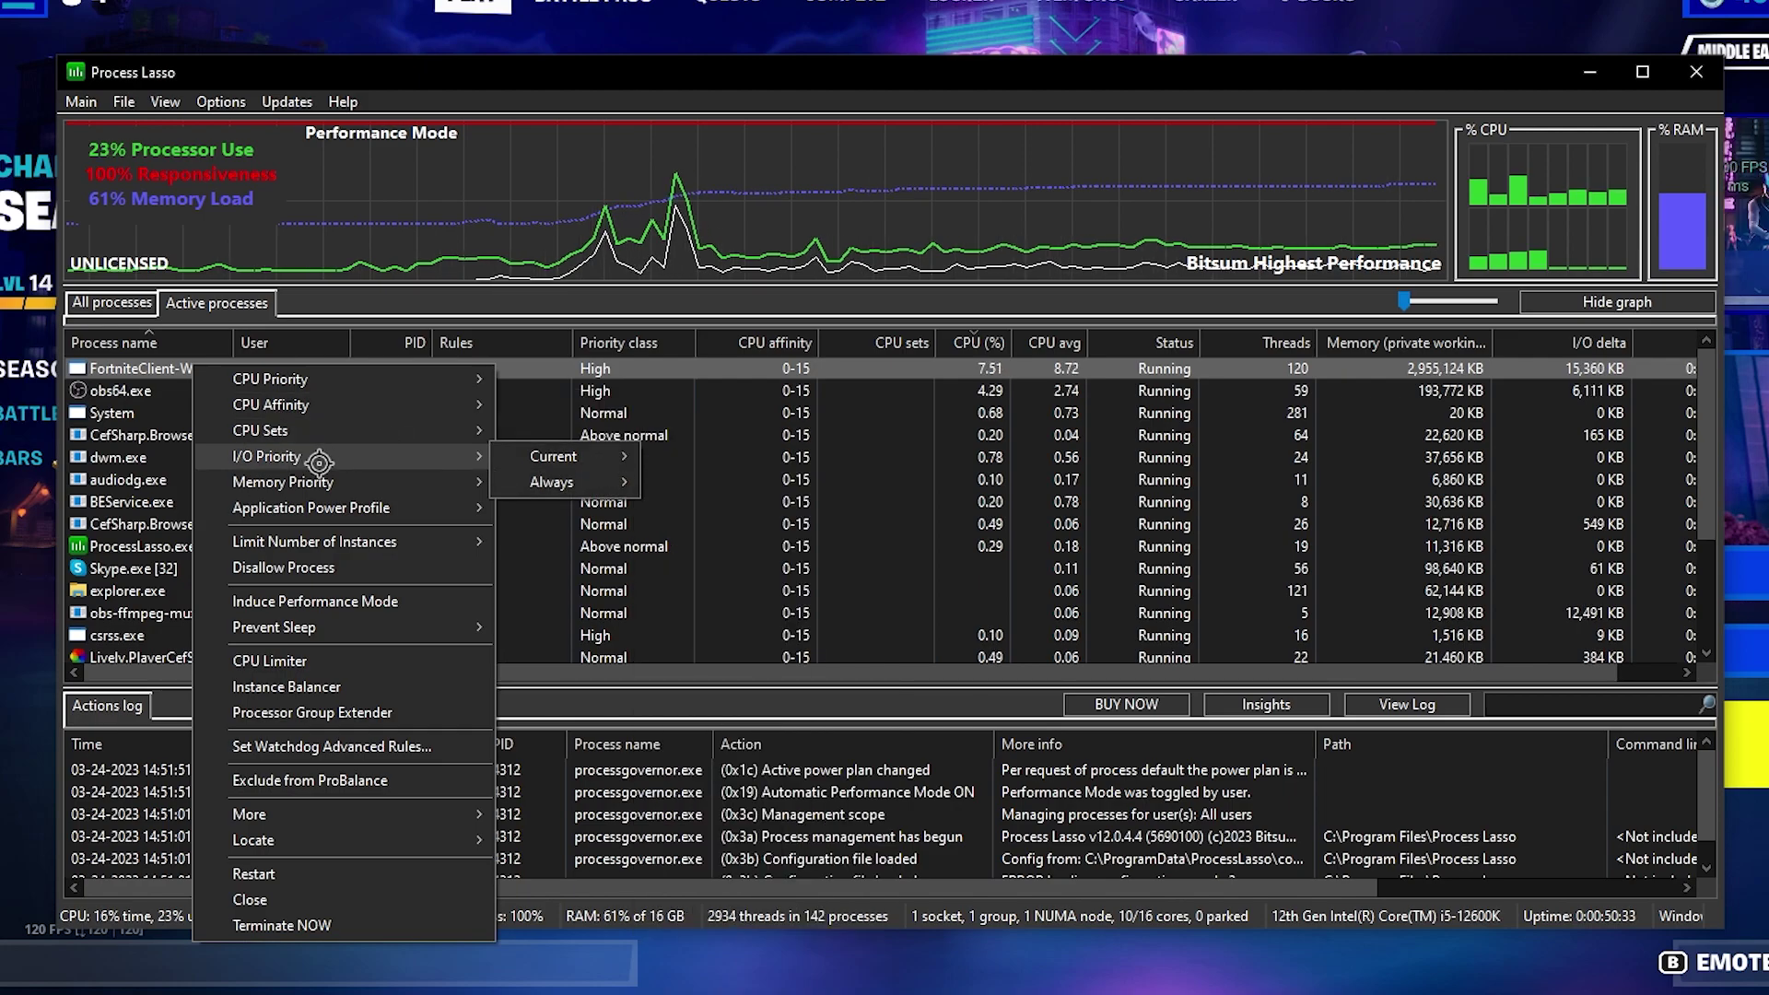
mouse_move(599, 481)
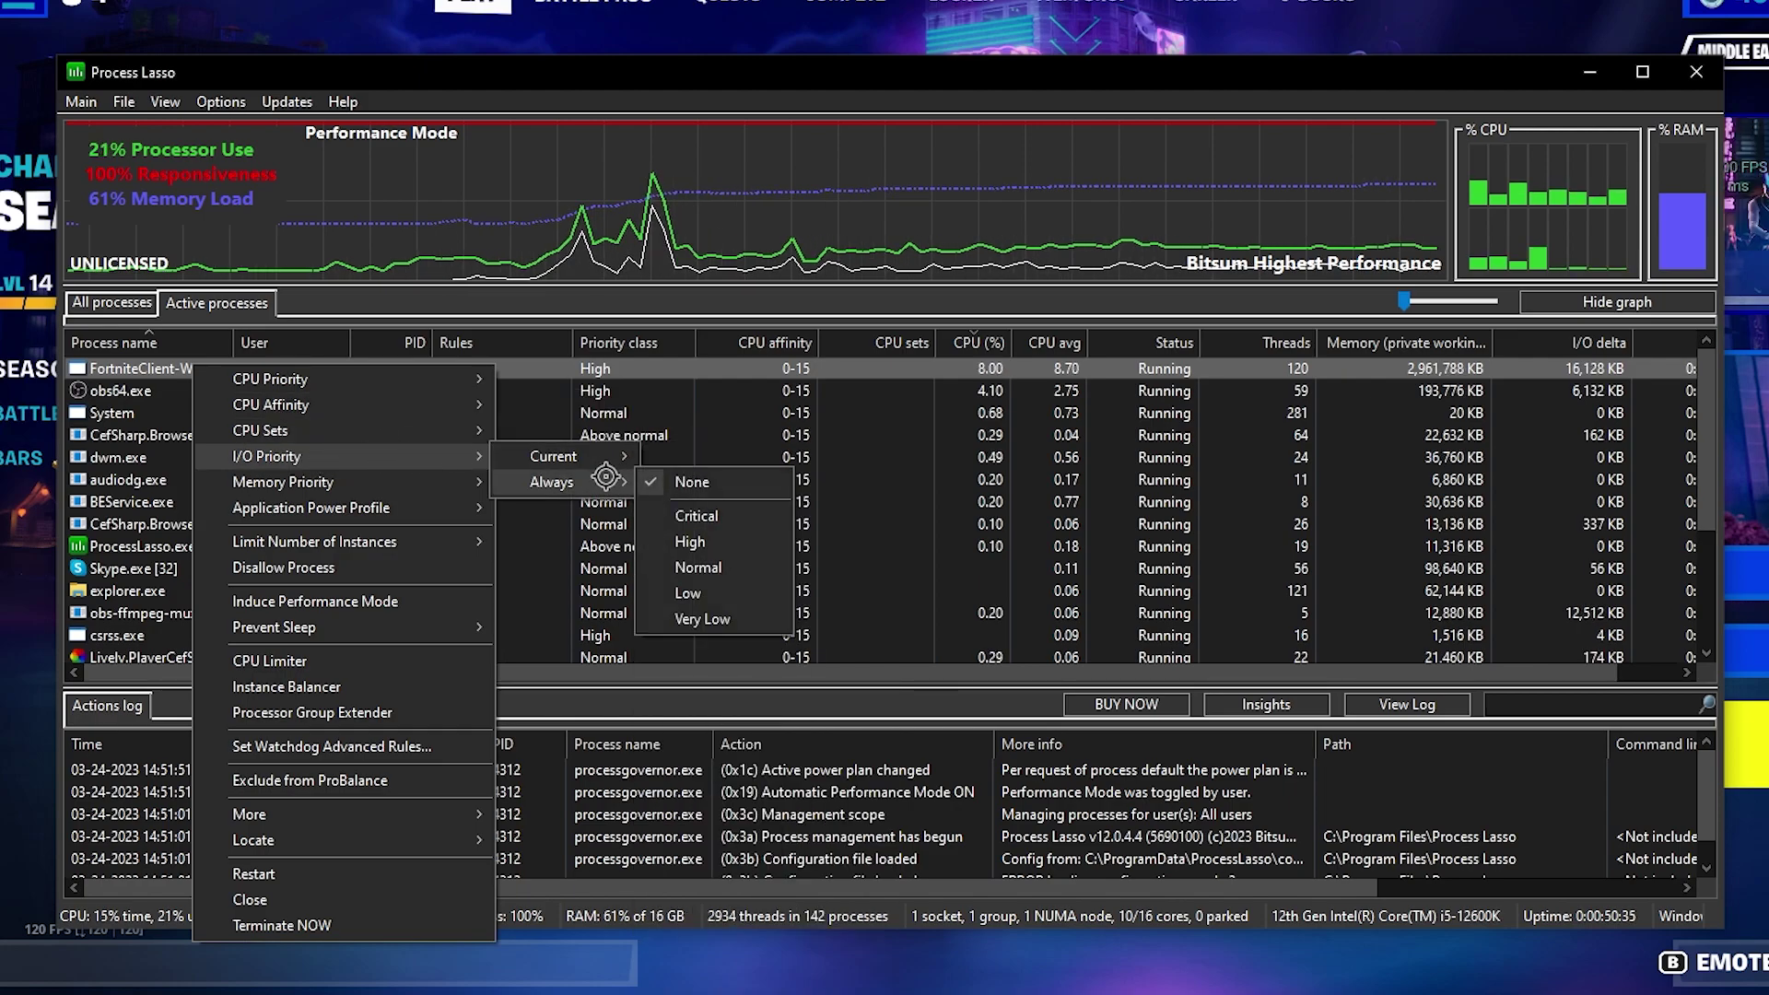
click(693, 544)
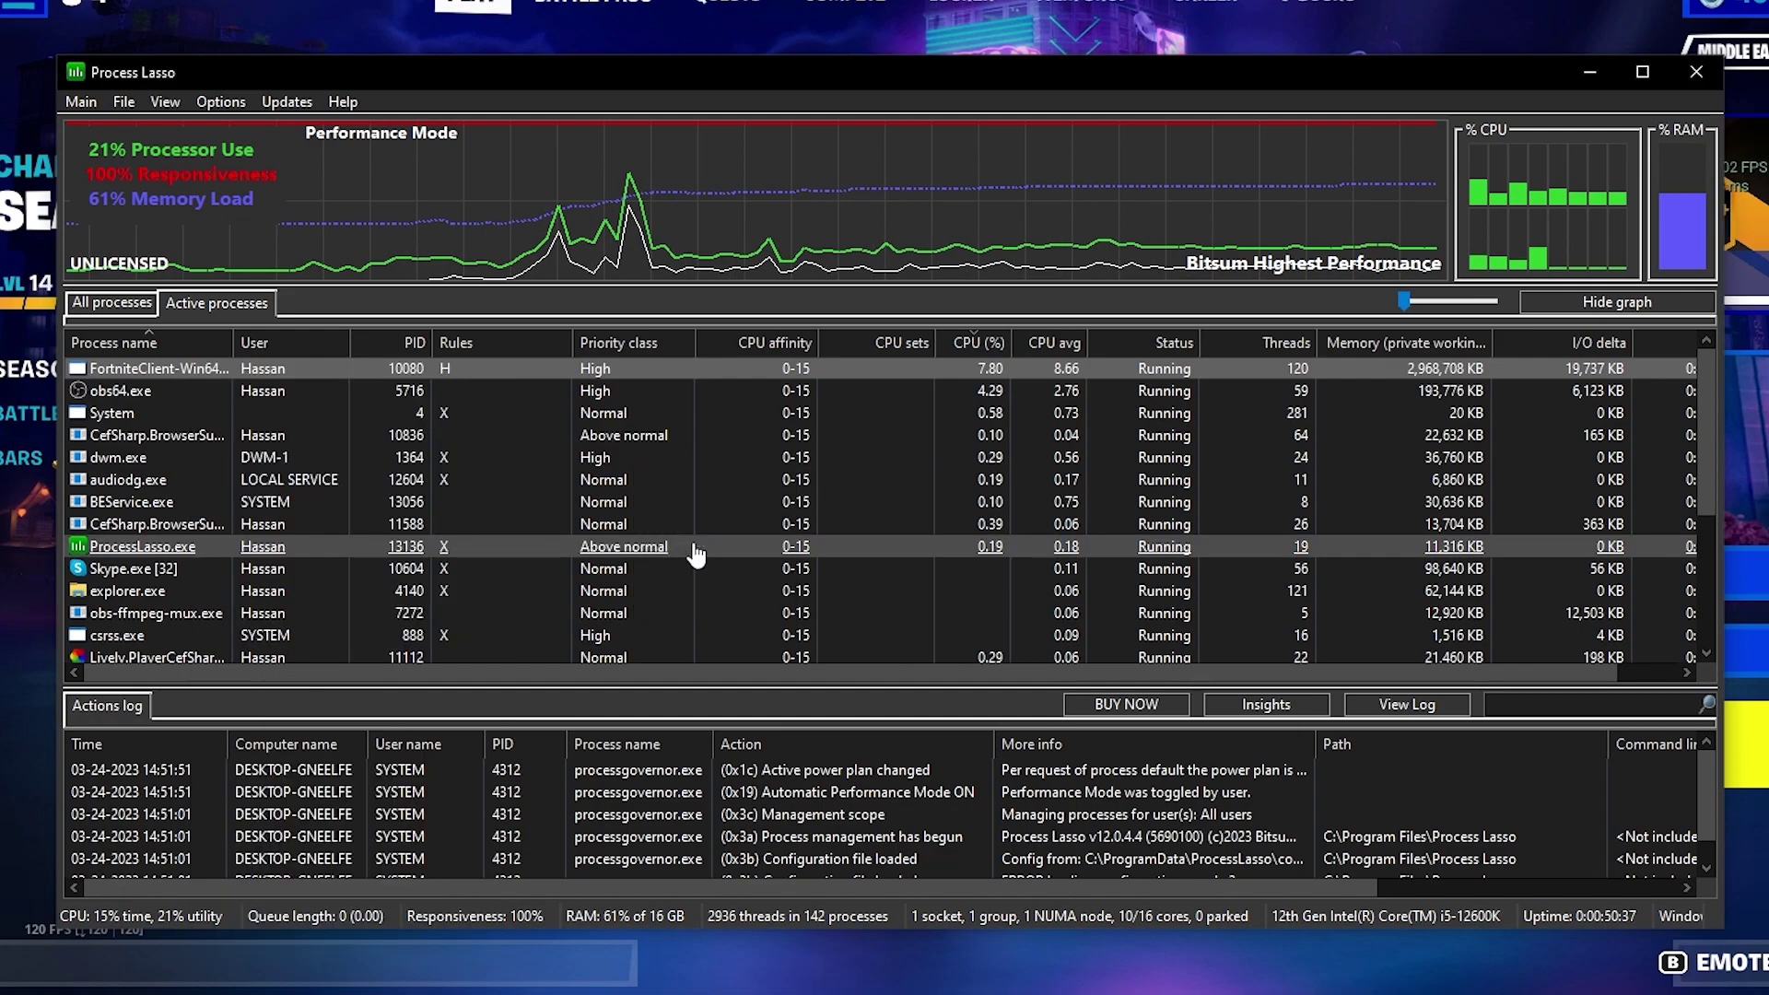
Step: Assign the Bitsum Highest Performance power profile to FortniteClient-Win64 and acknowledge the notice
right_click(138, 372)
mouse_move(276, 442)
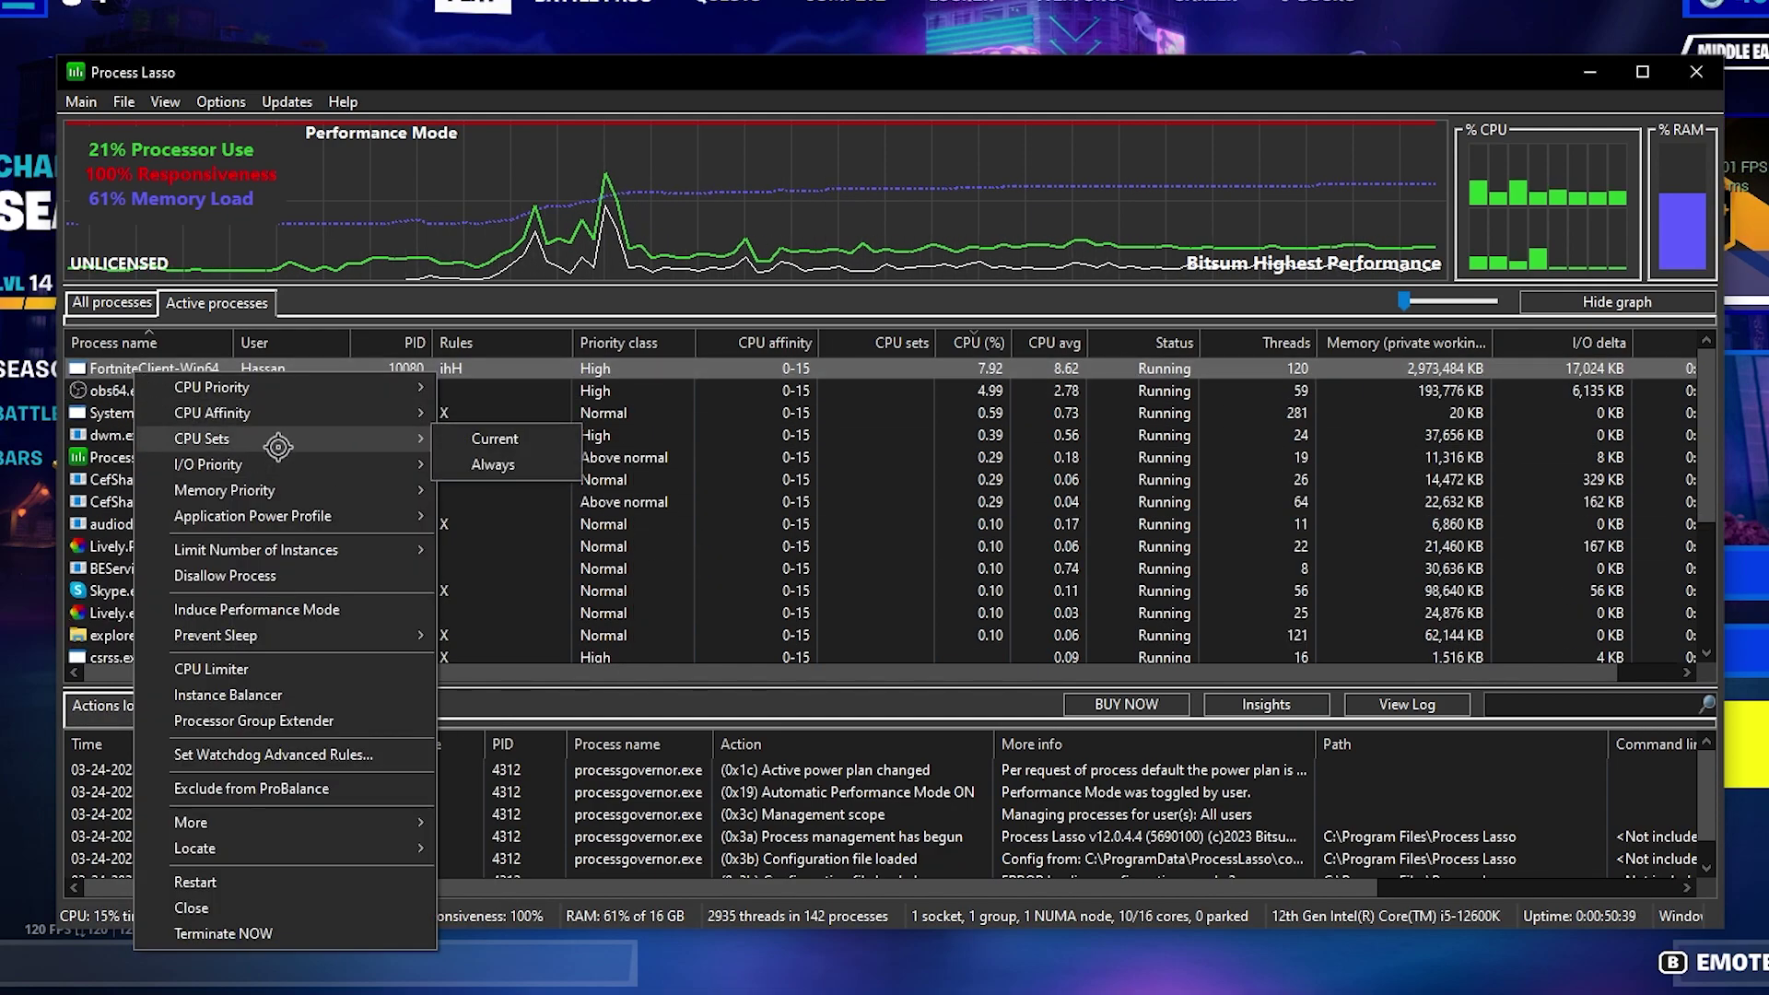
mouse_move(368, 516)
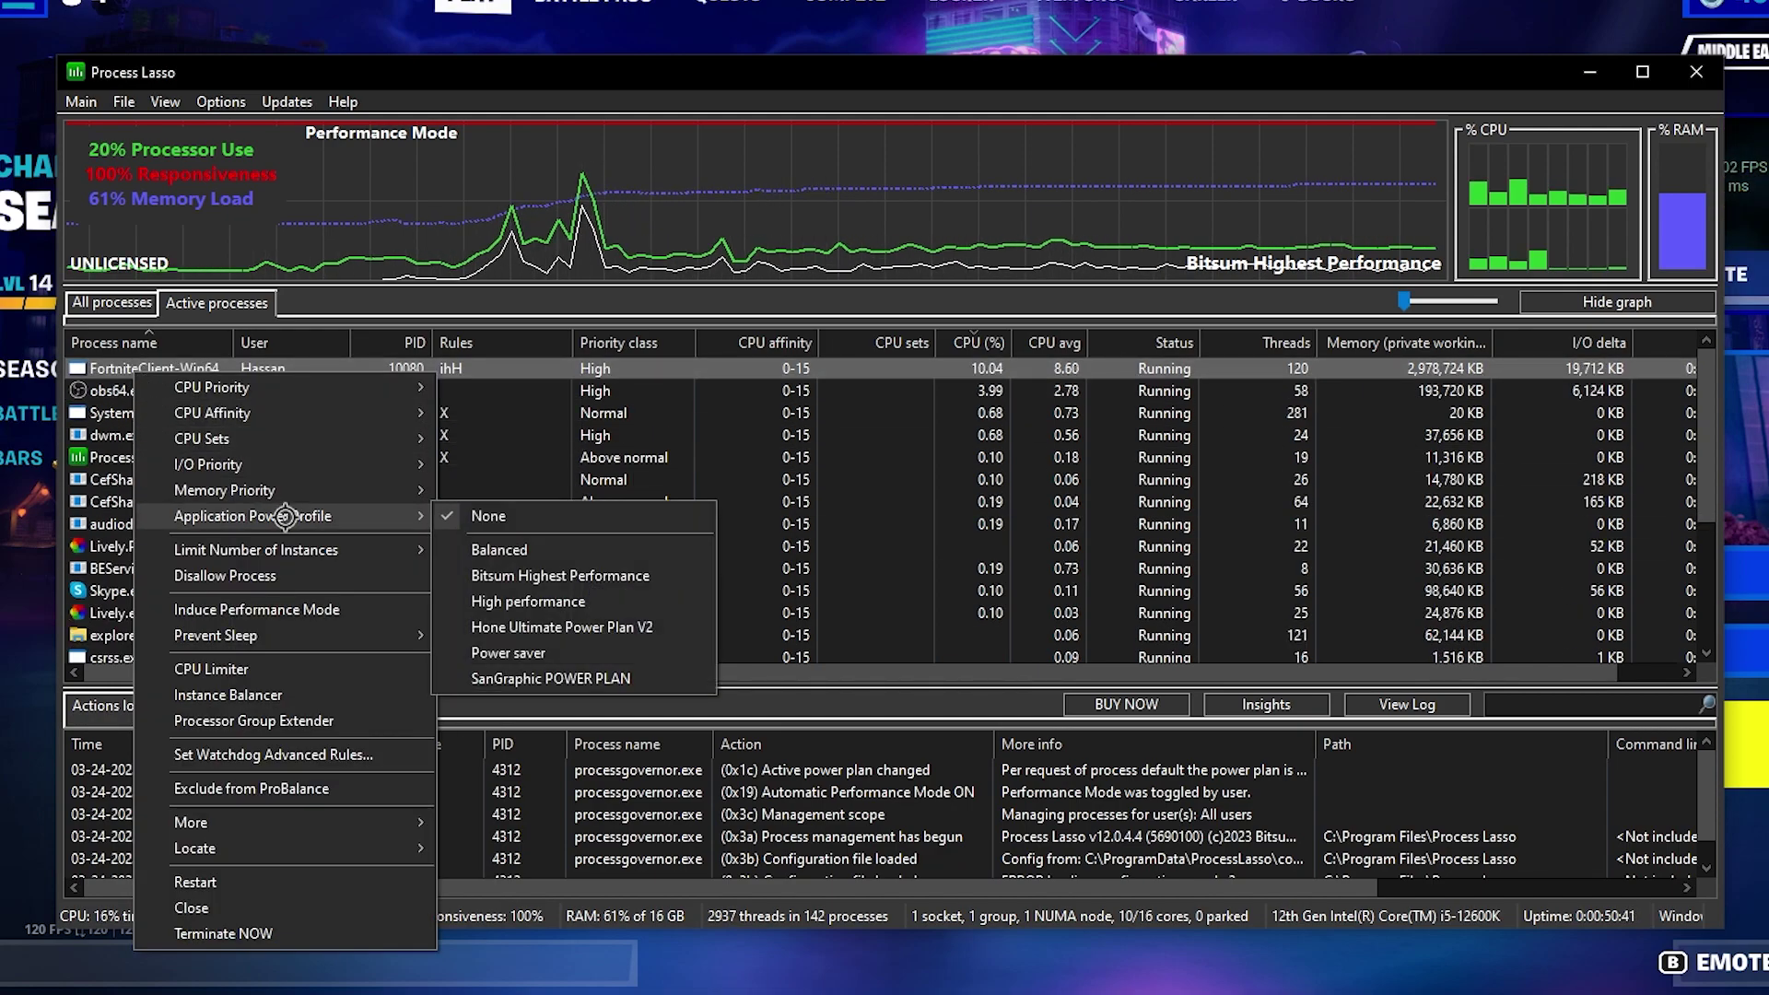
click(508, 576)
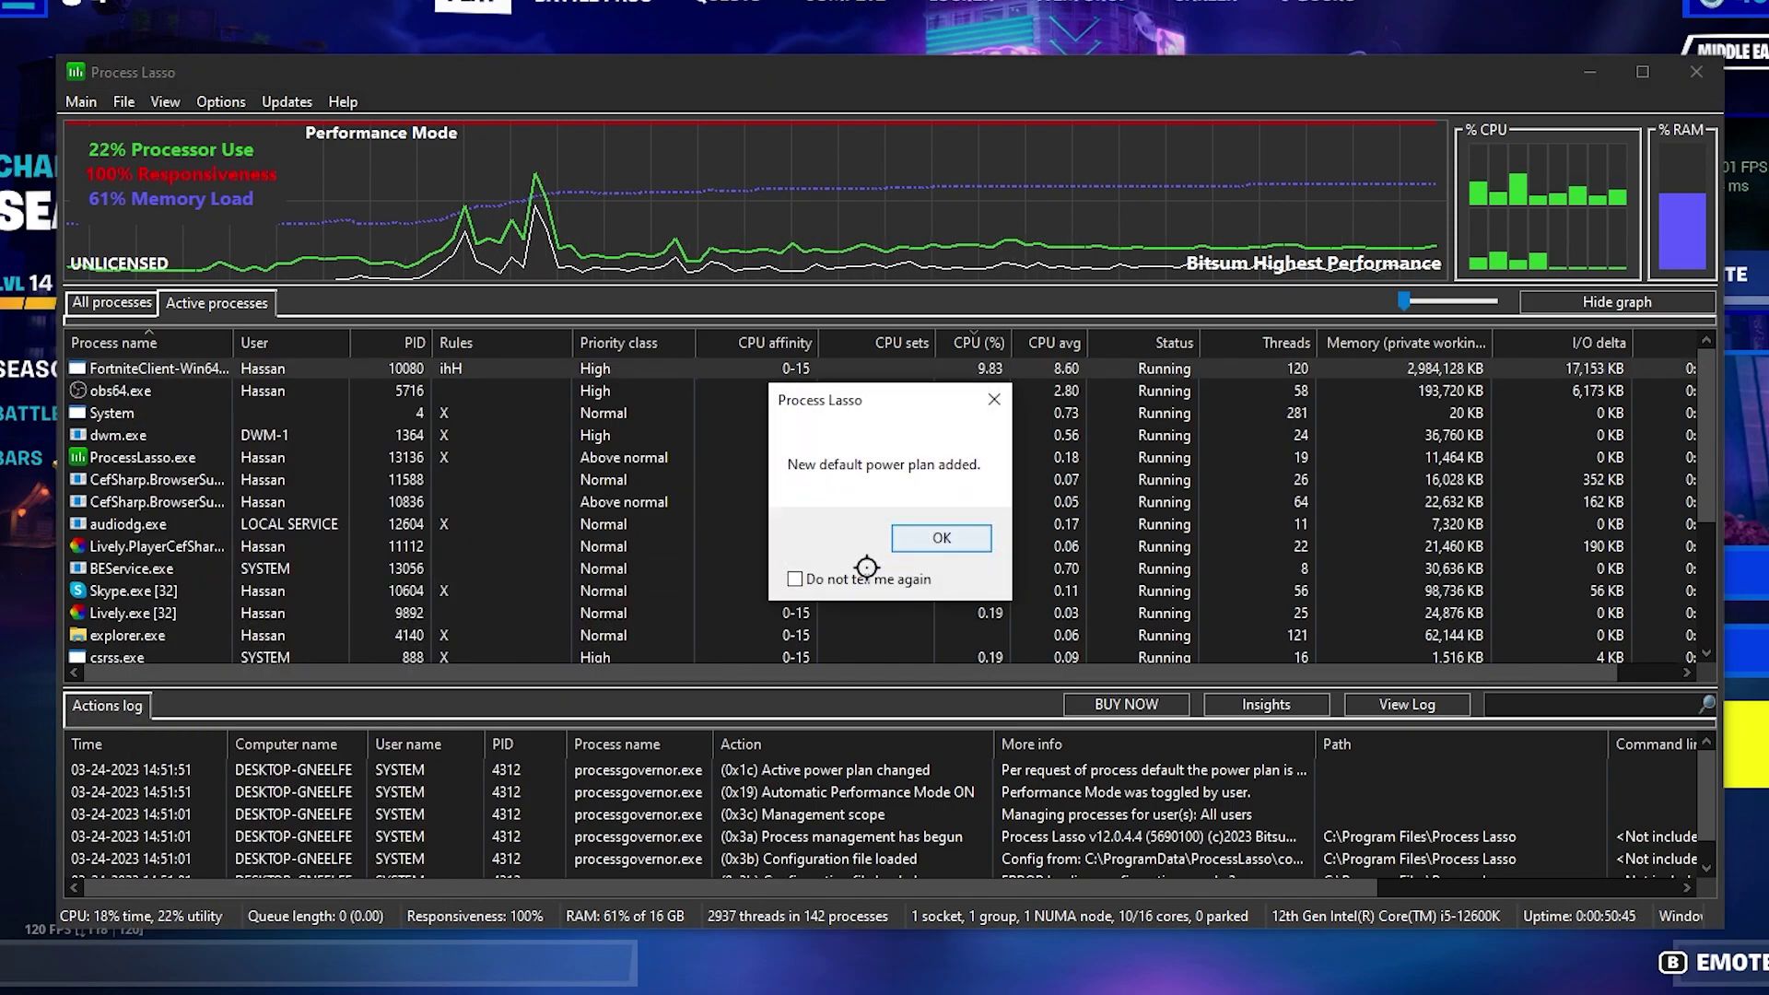
click(949, 538)
Step: Disable IdleSaver for the FortniteClient-Win64 process
right_click(103, 369)
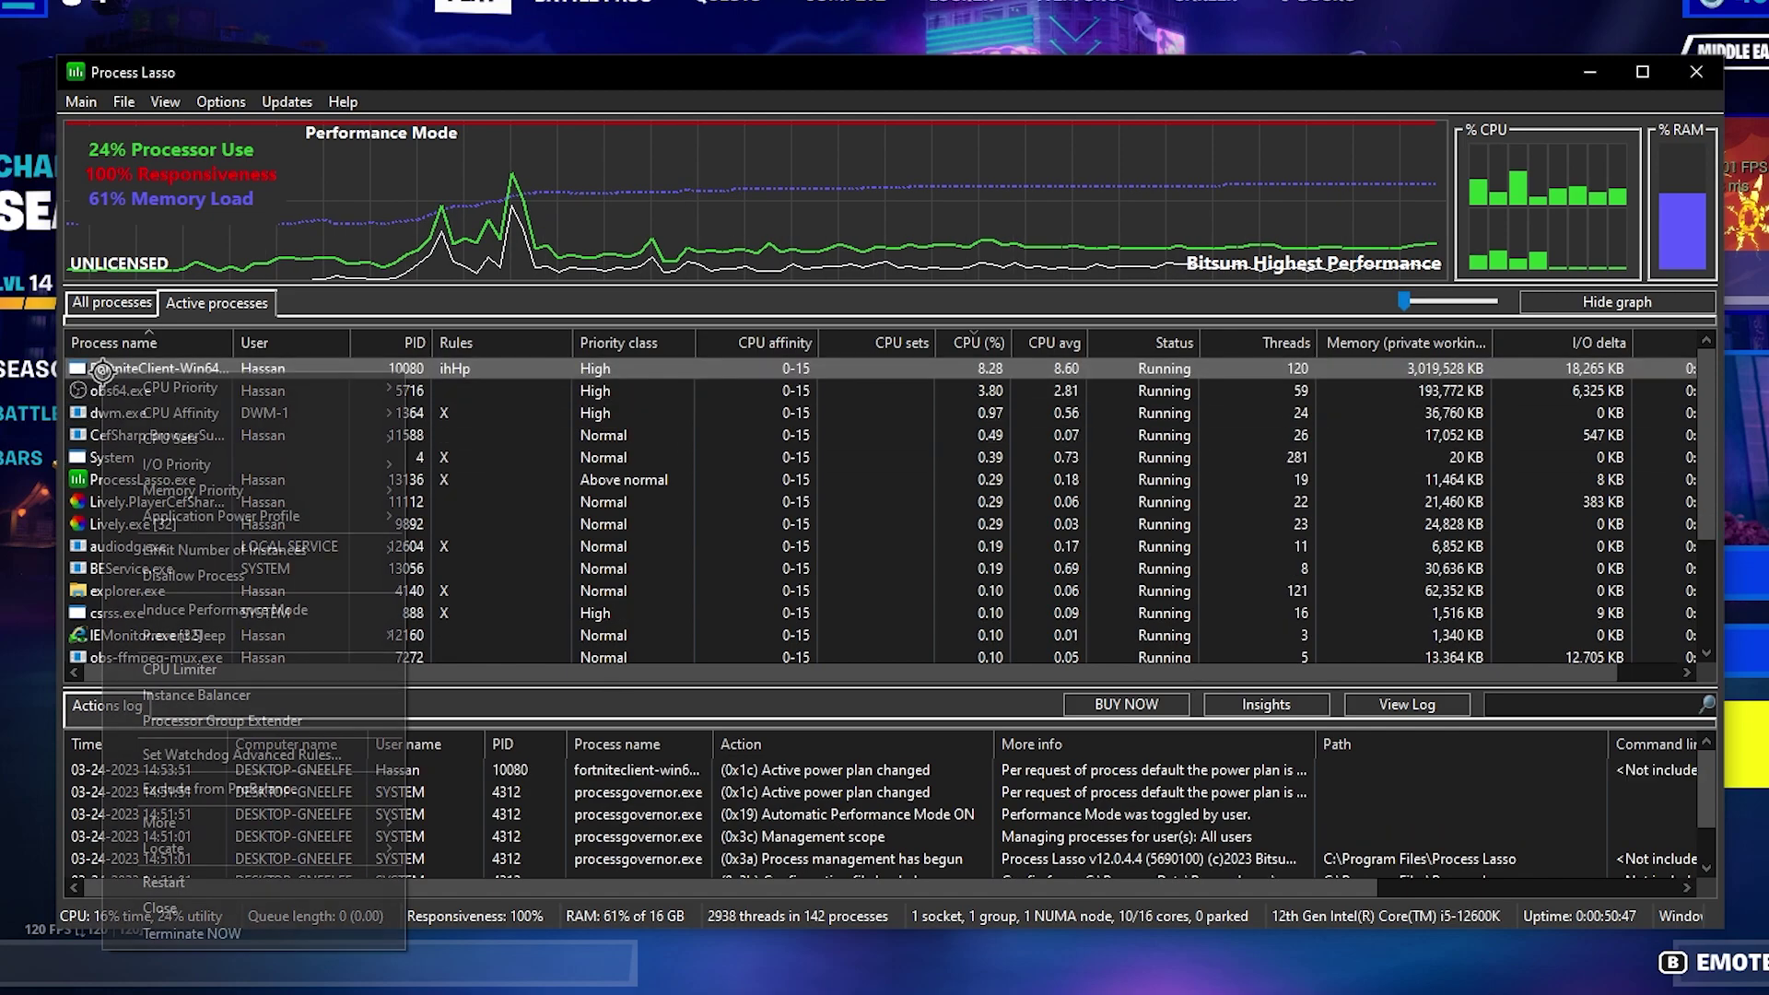
mouse_move(115, 380)
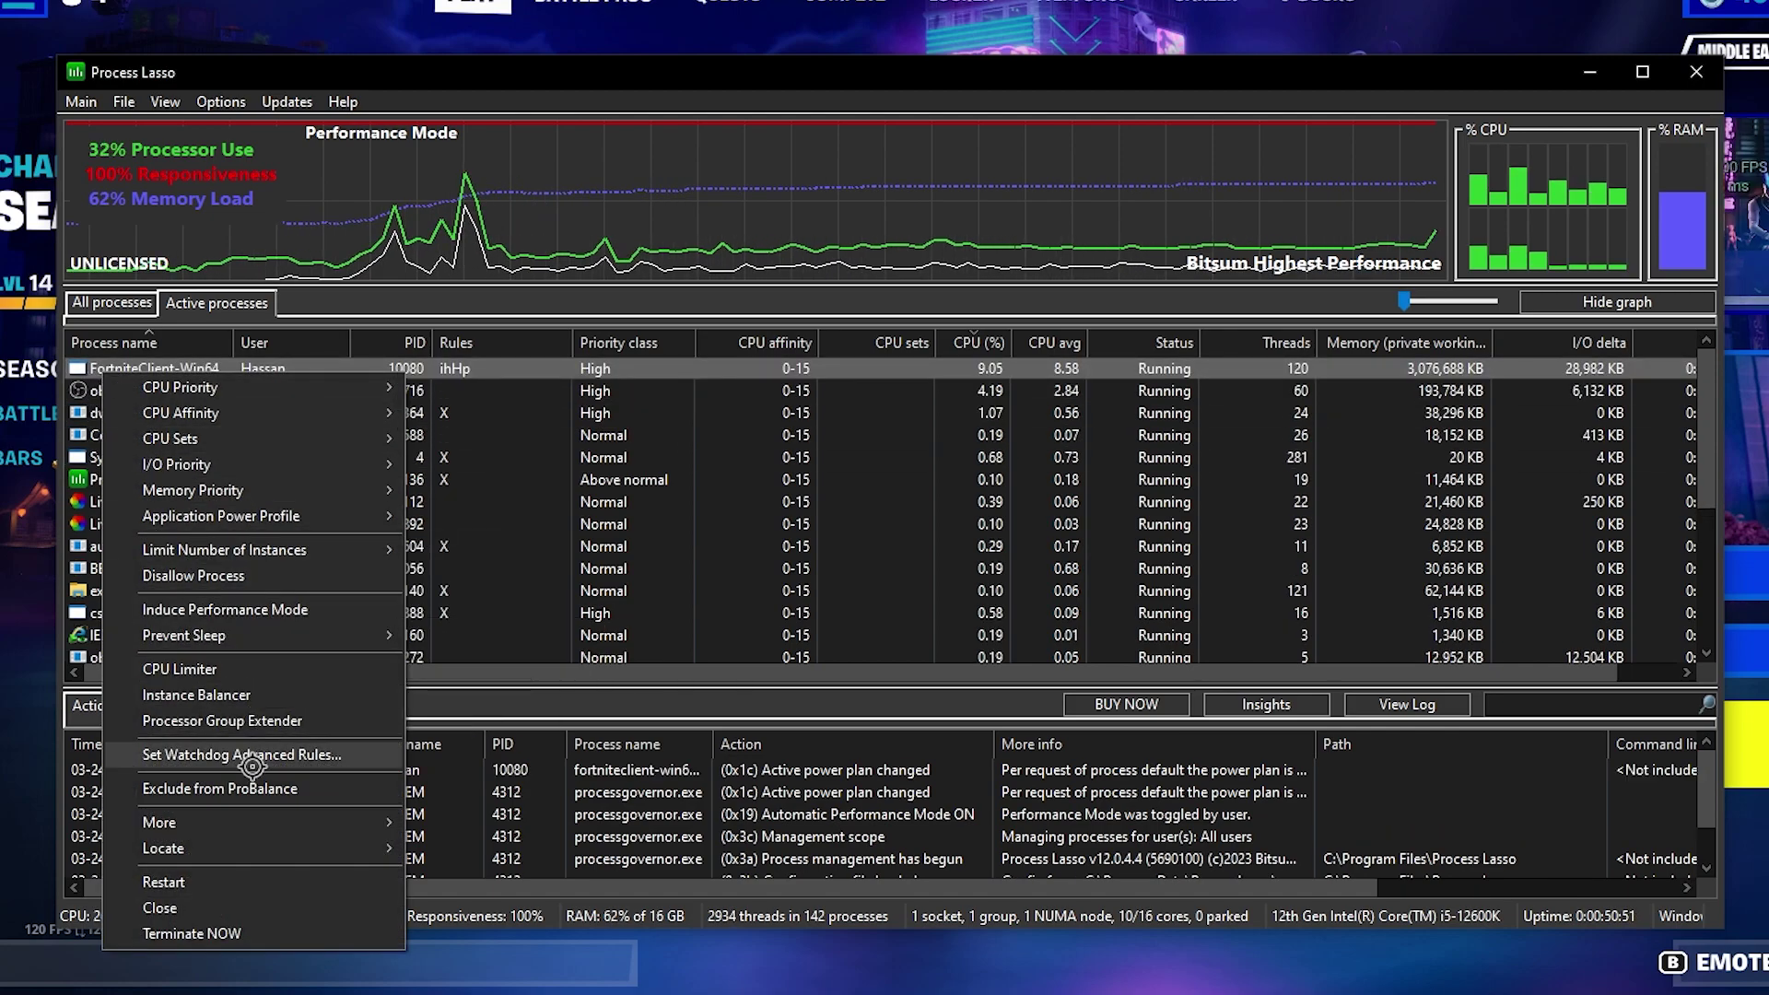
mouse_move(235, 819)
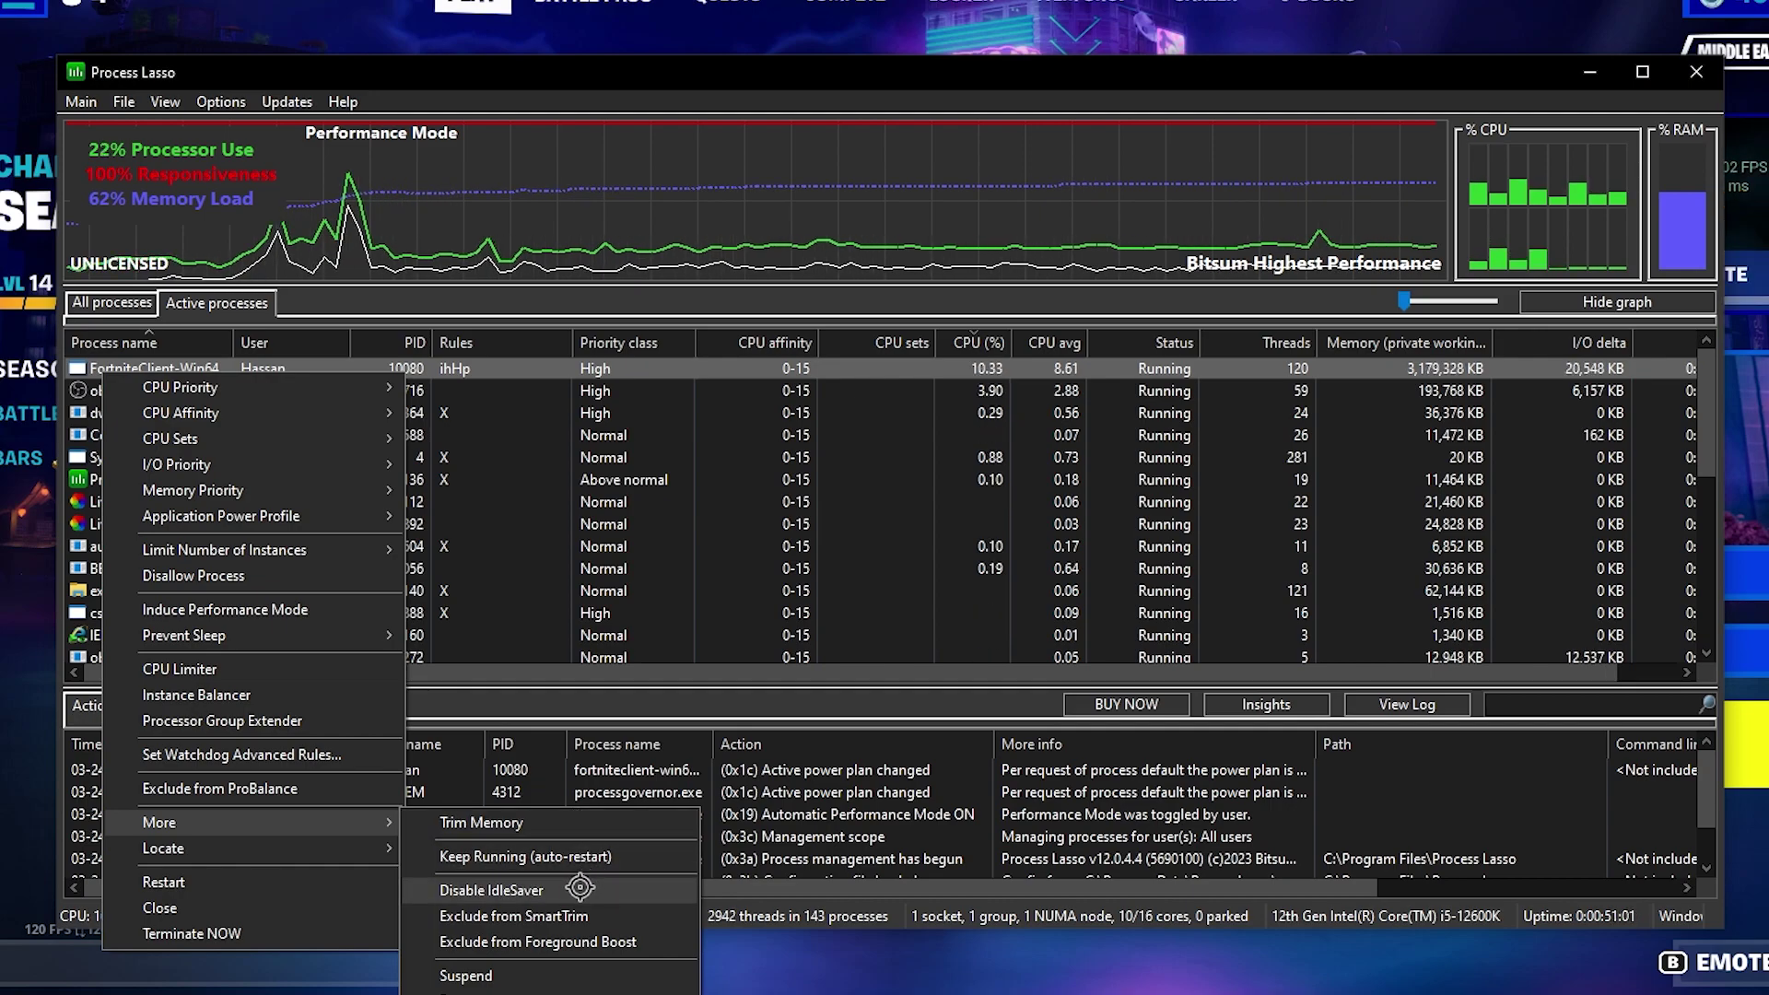
click(468, 890)
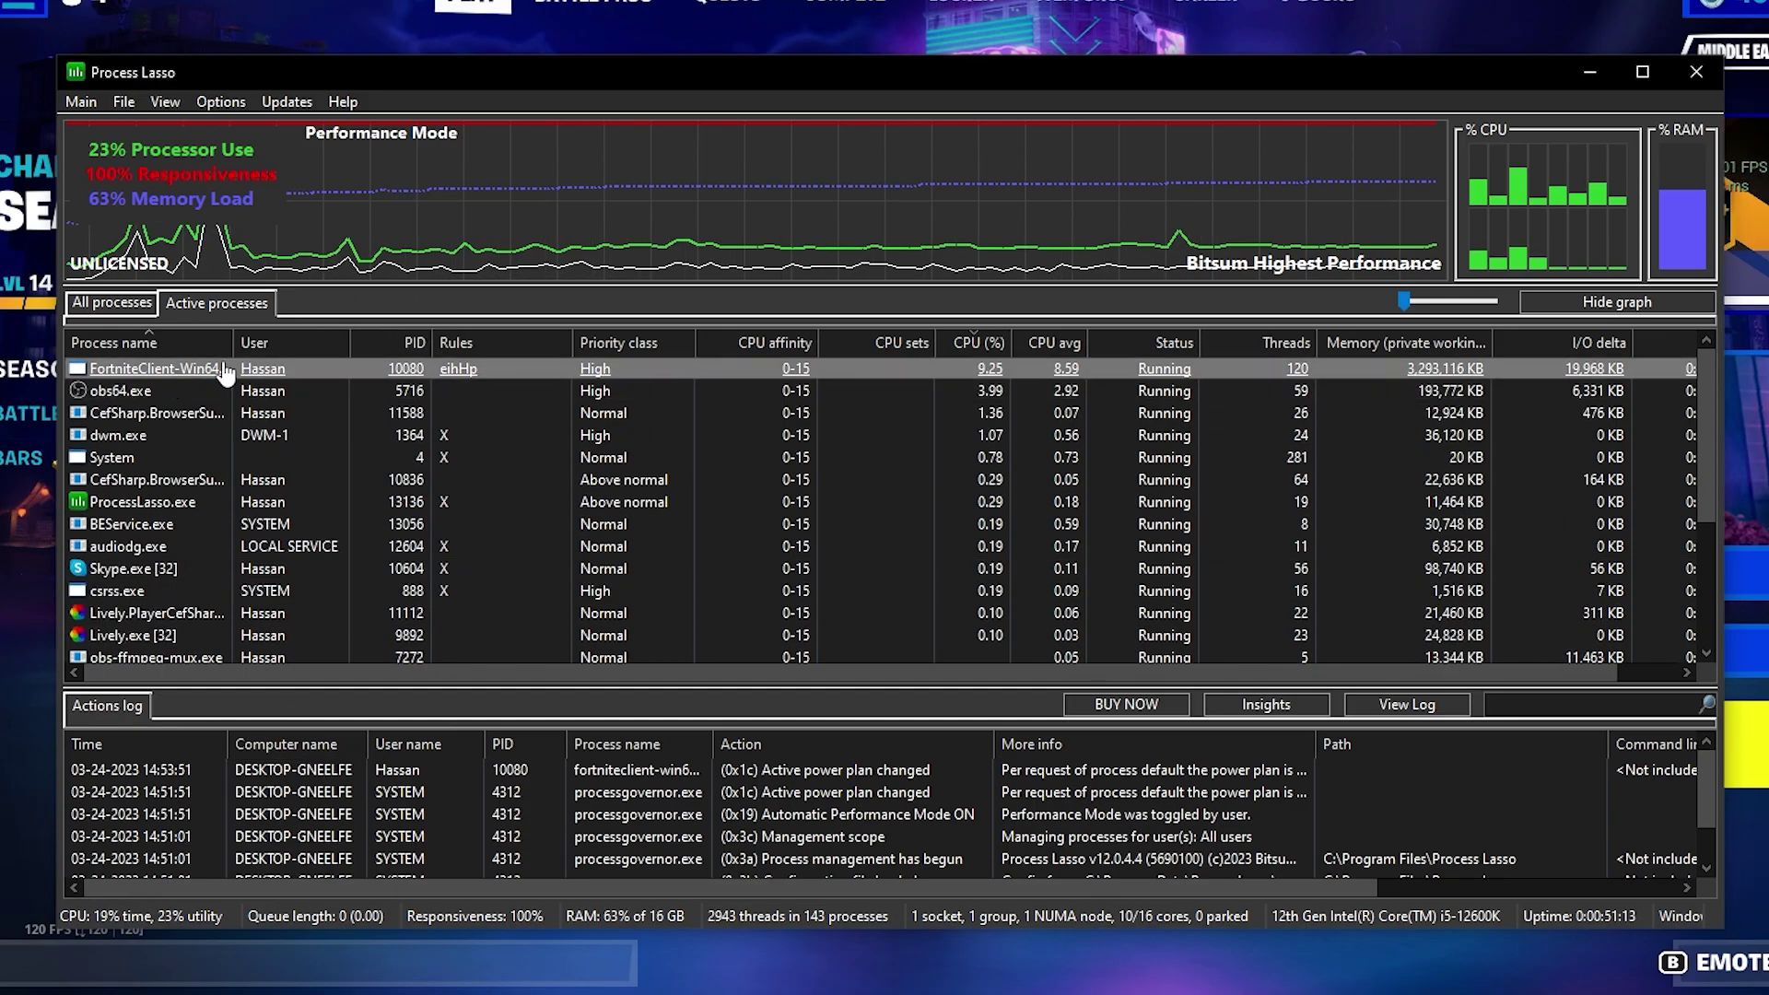
Step: Minimize Process Lasso and quit Fortnite from its lobby, confirming the exit
click(1589, 72)
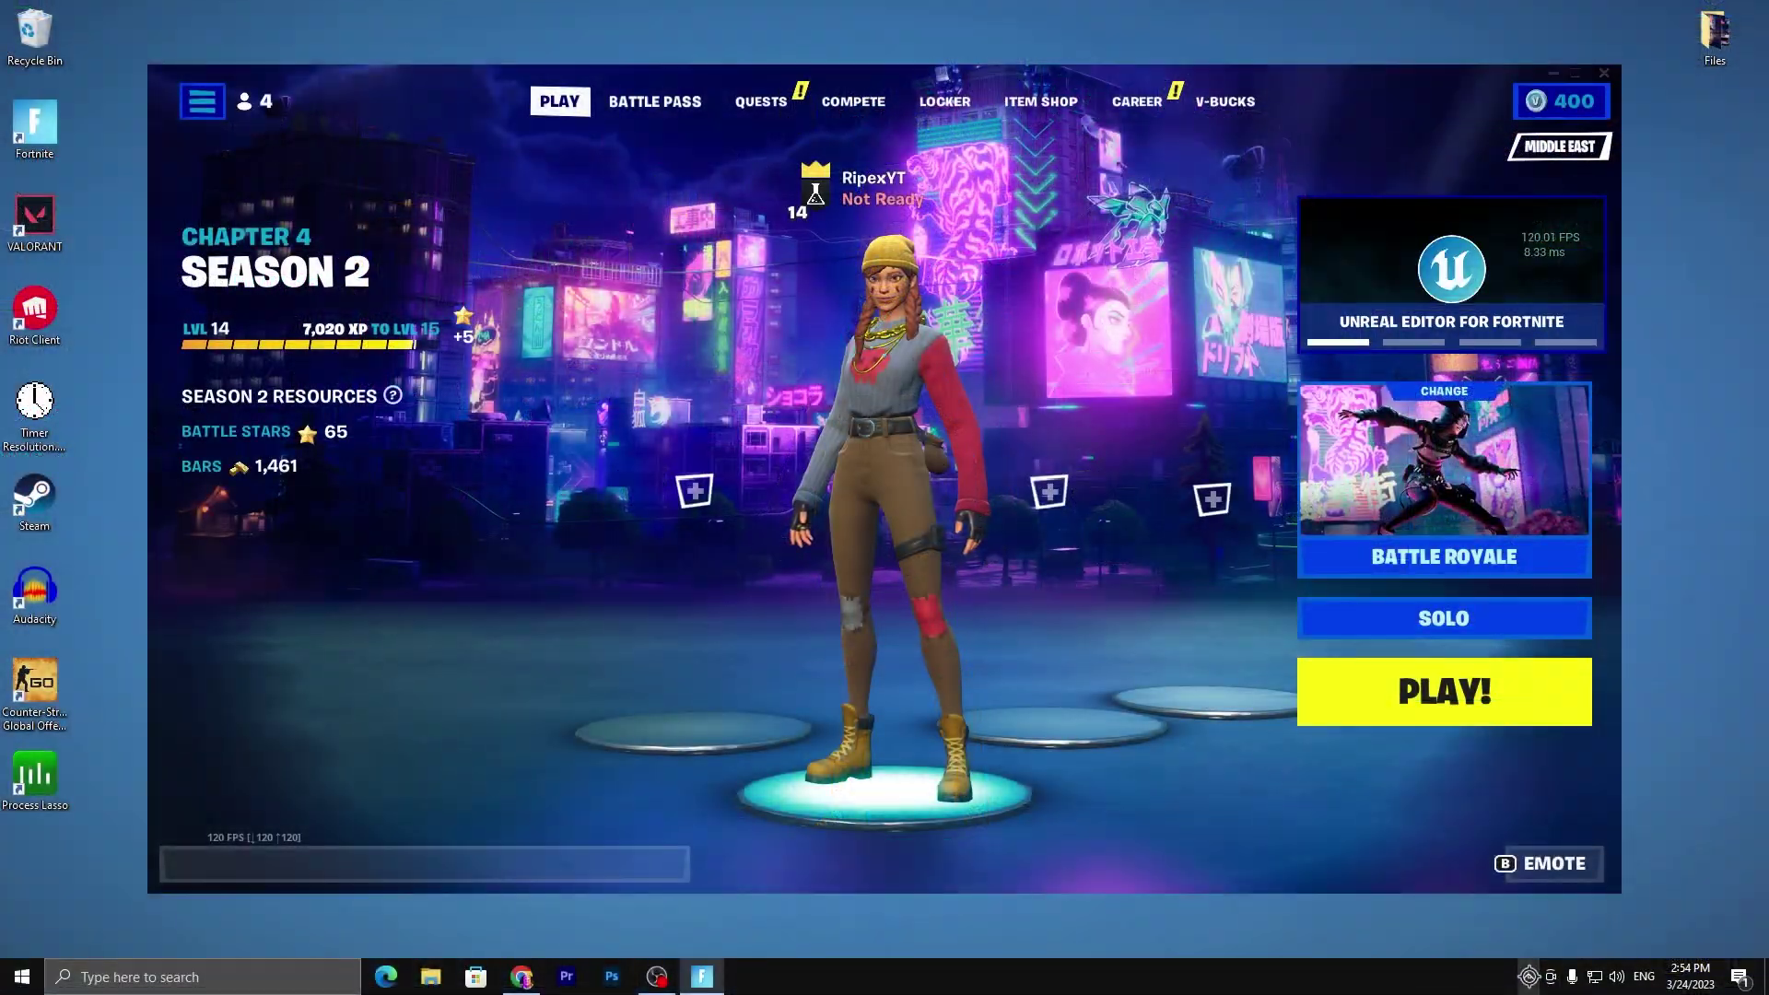
click(1529, 975)
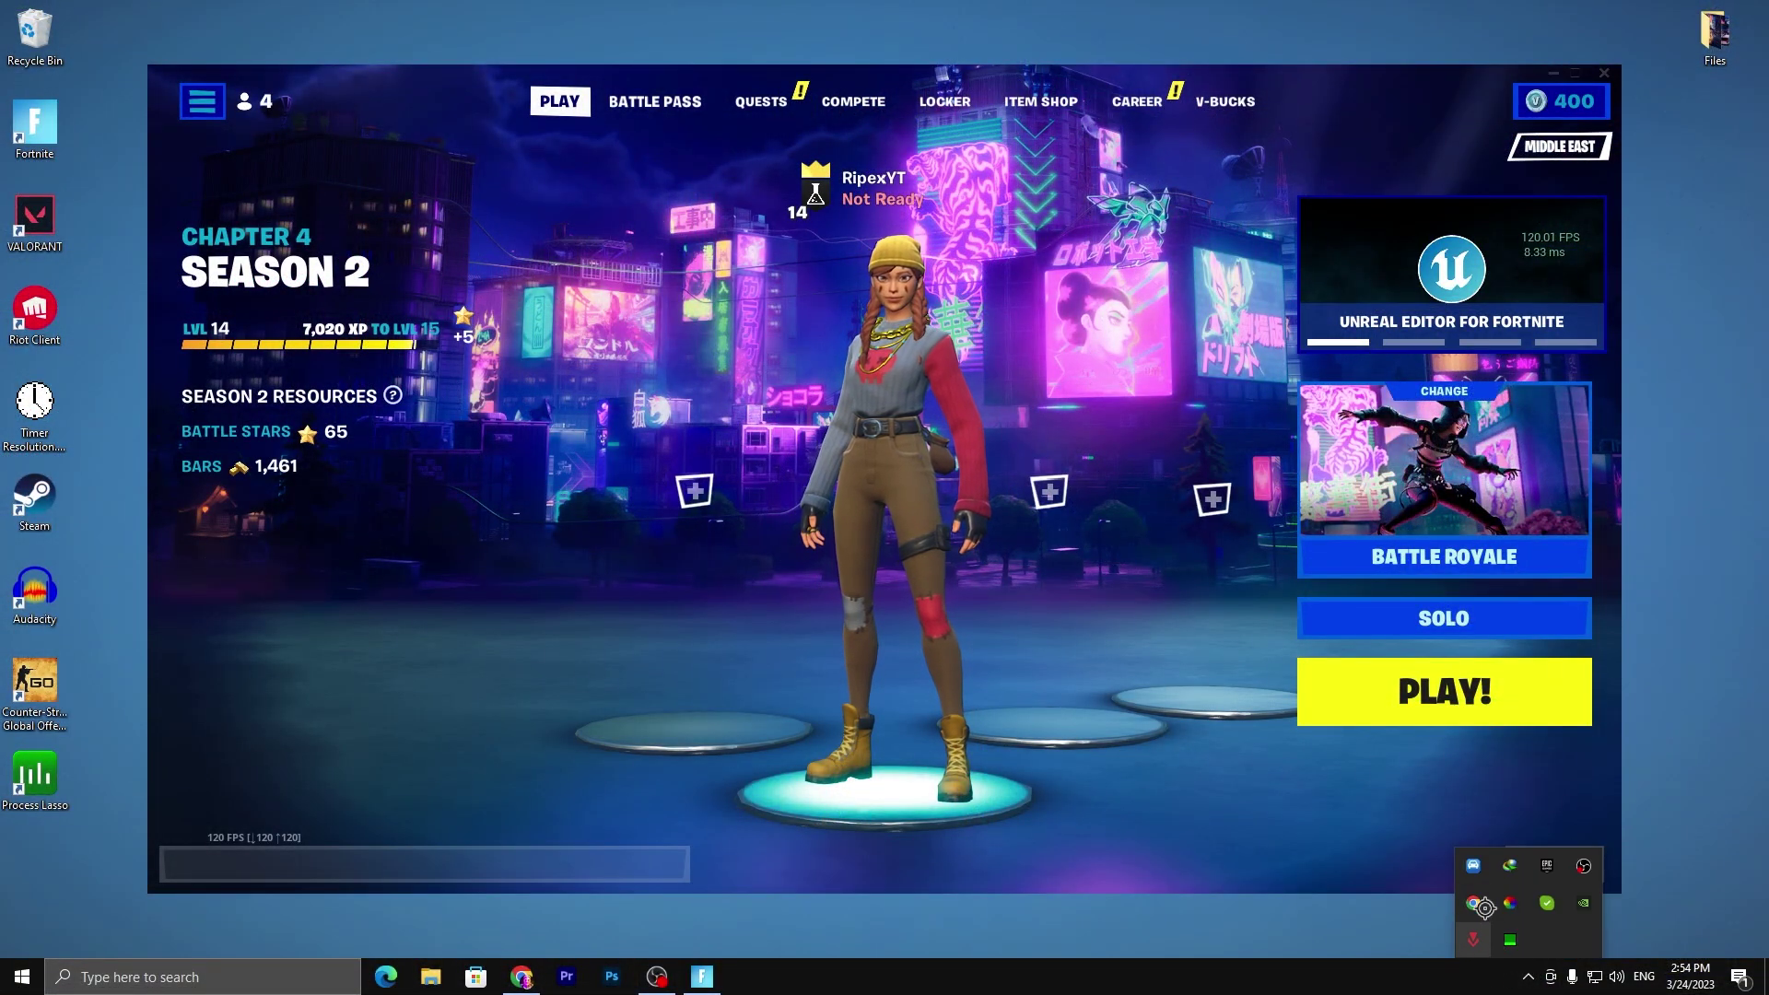
click(1612, 69)
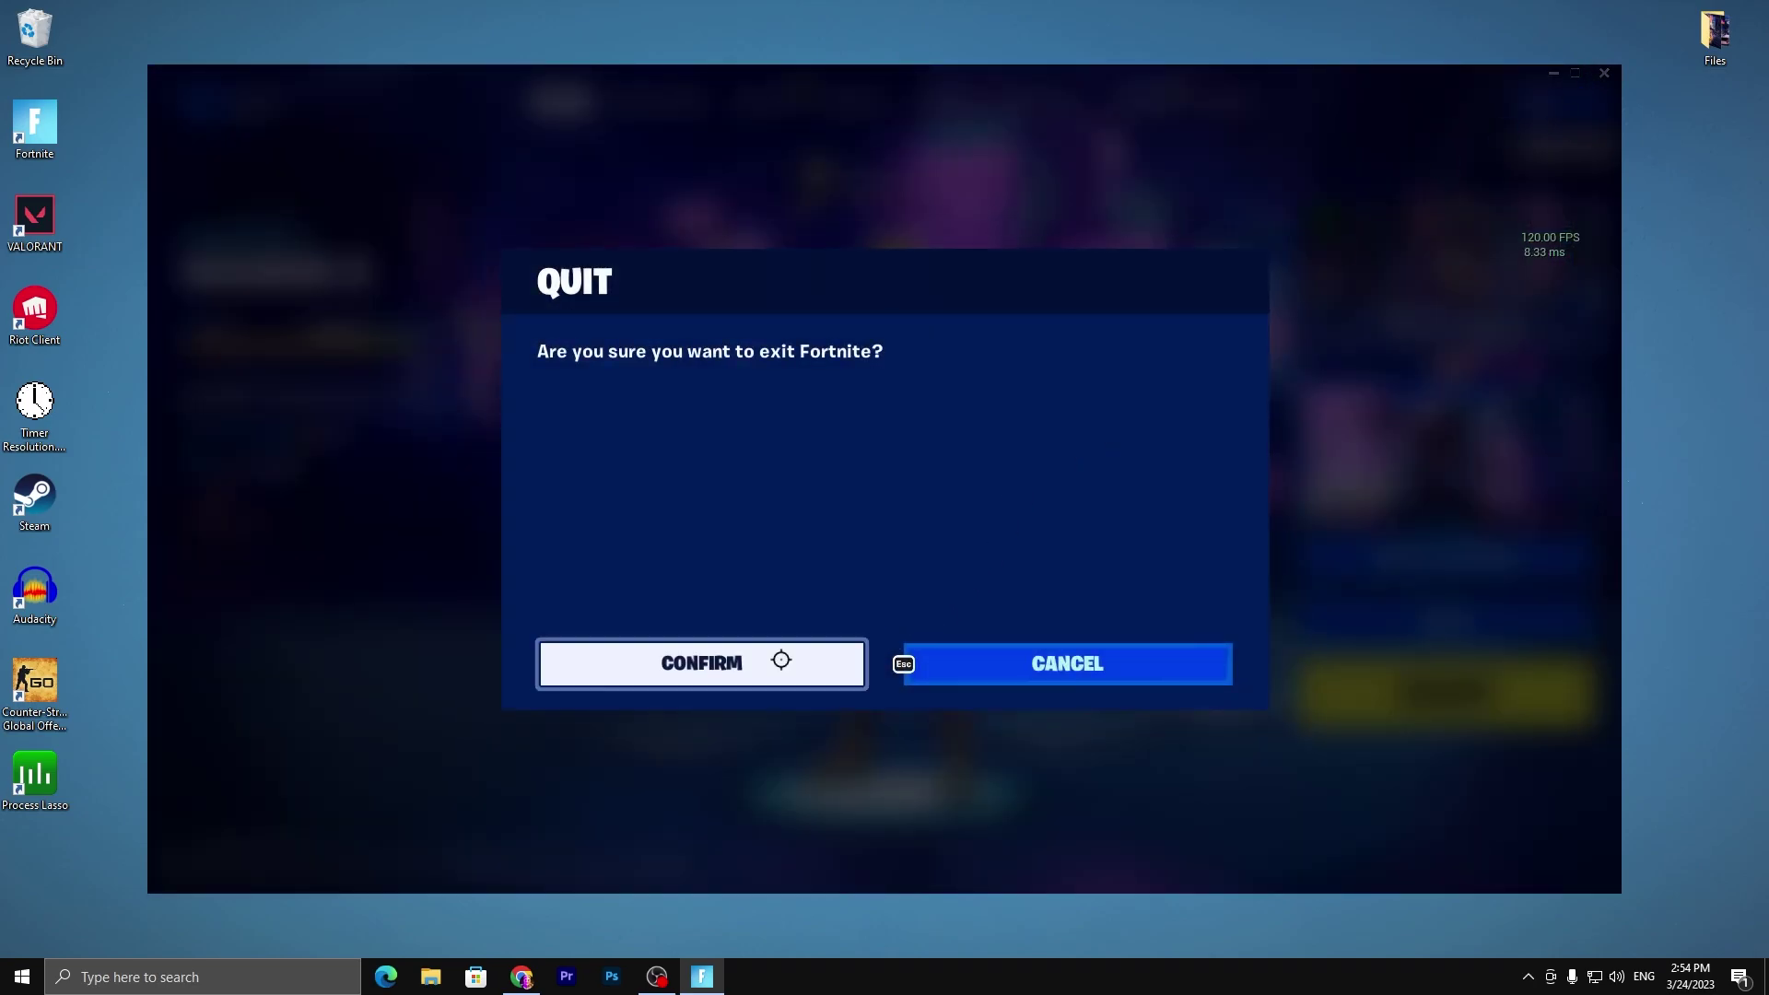
click(781, 660)
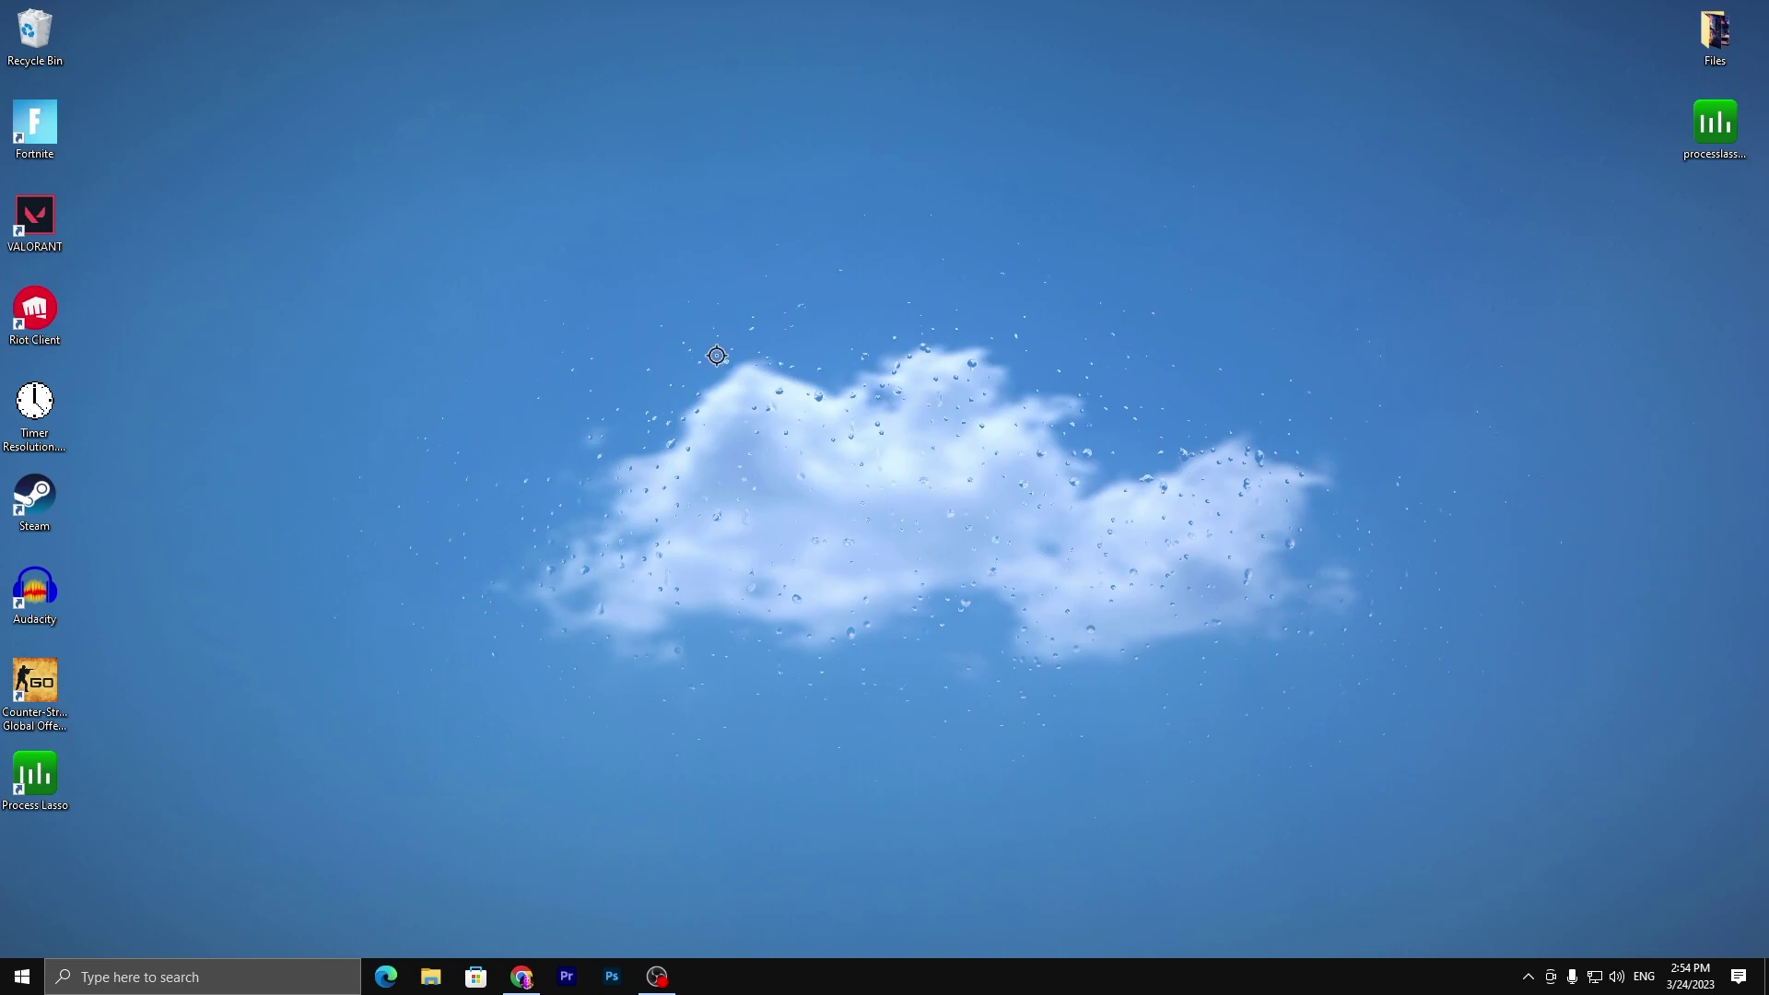
Step: Verify Game Mode is on and Xbox Game Bar is off, then go to System > Display
click(8, 984)
click(23, 907)
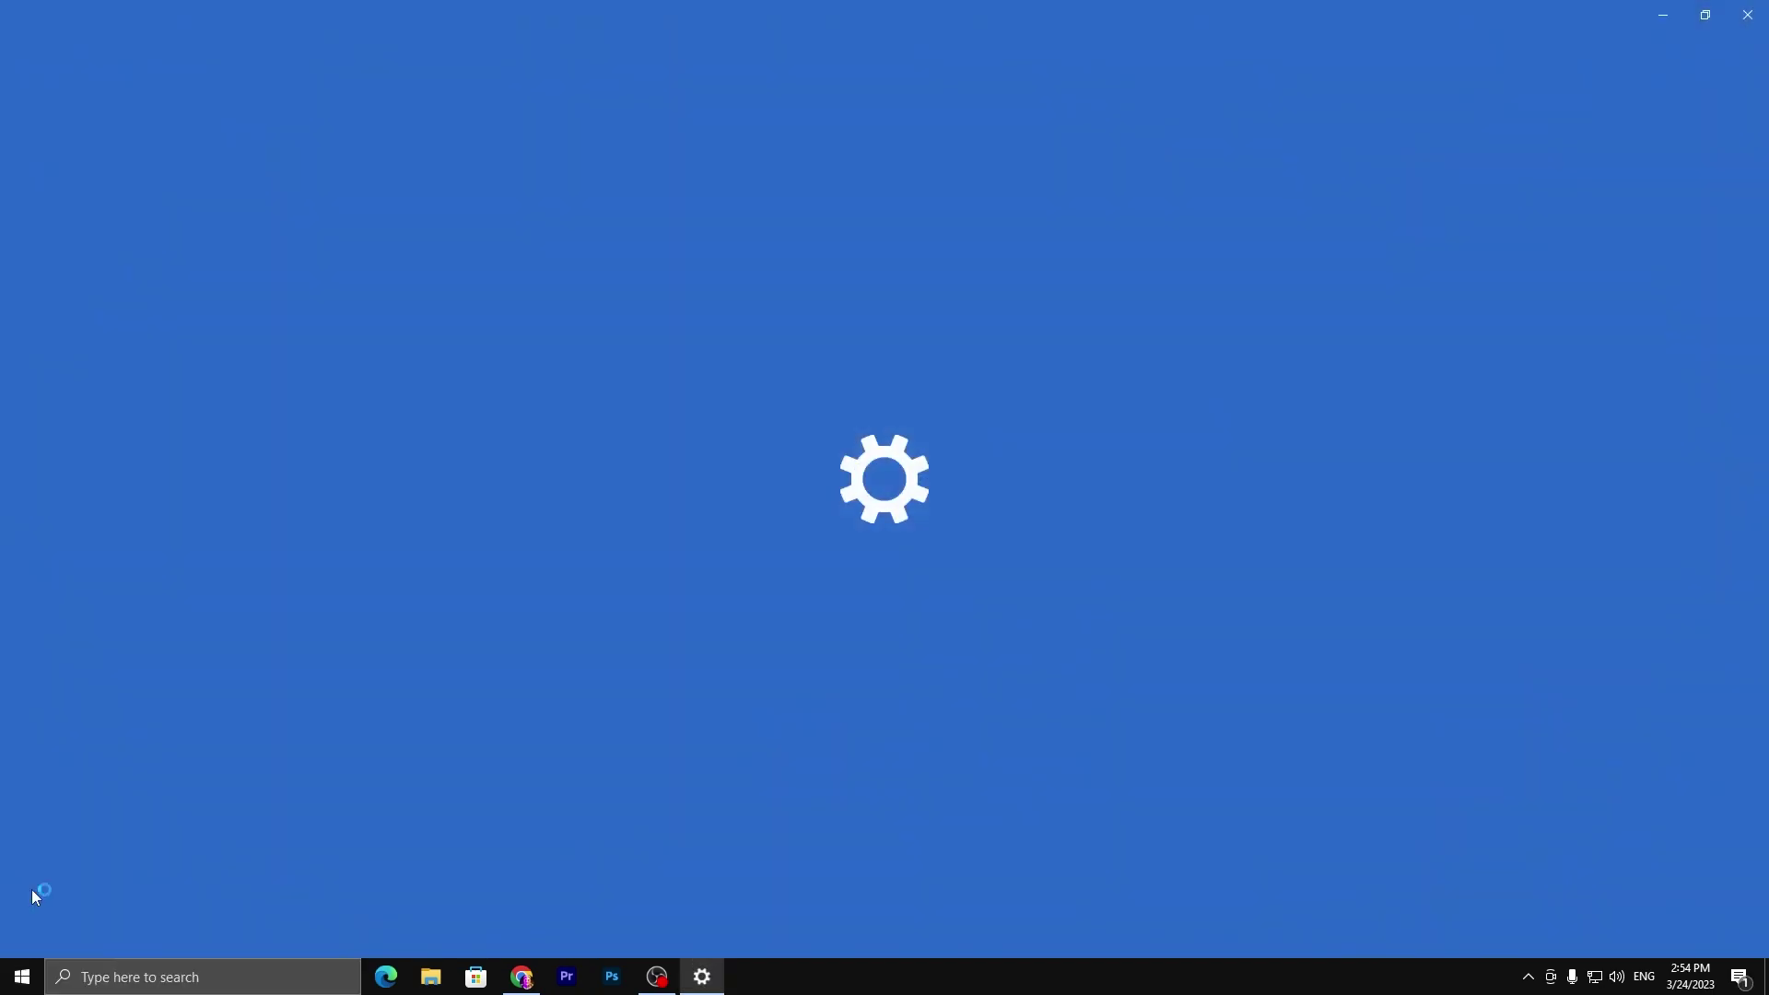
click(238, 291)
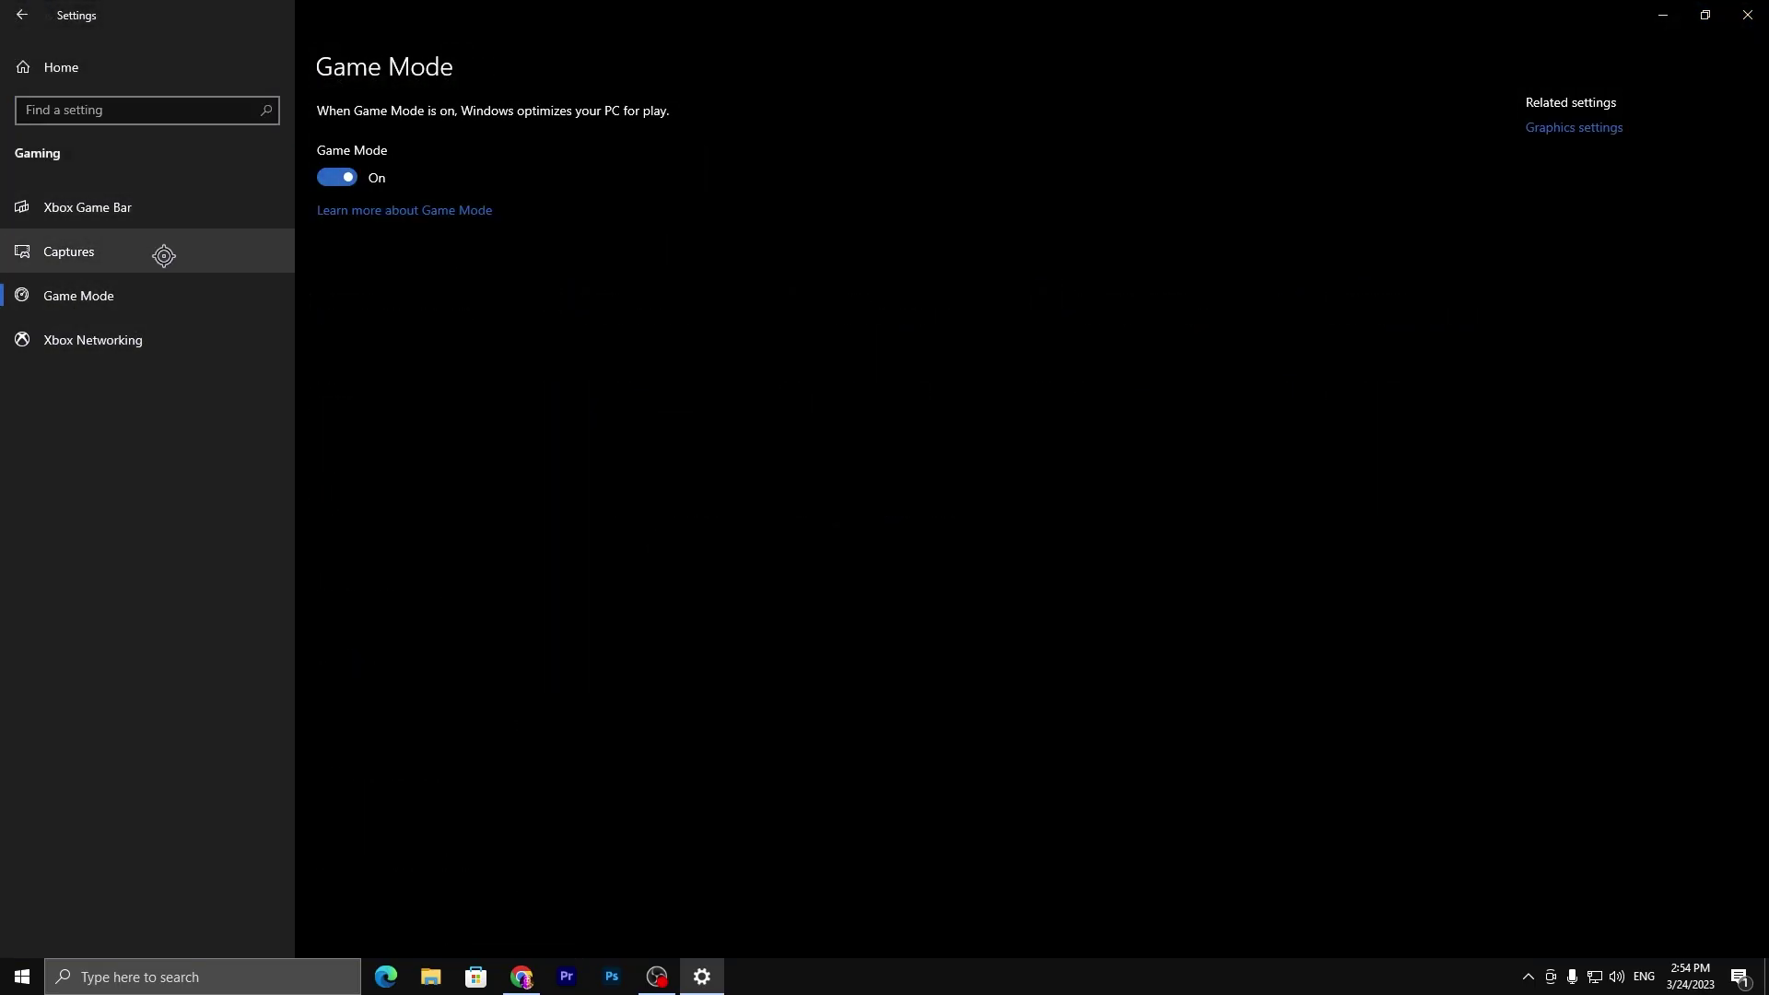
click(130, 207)
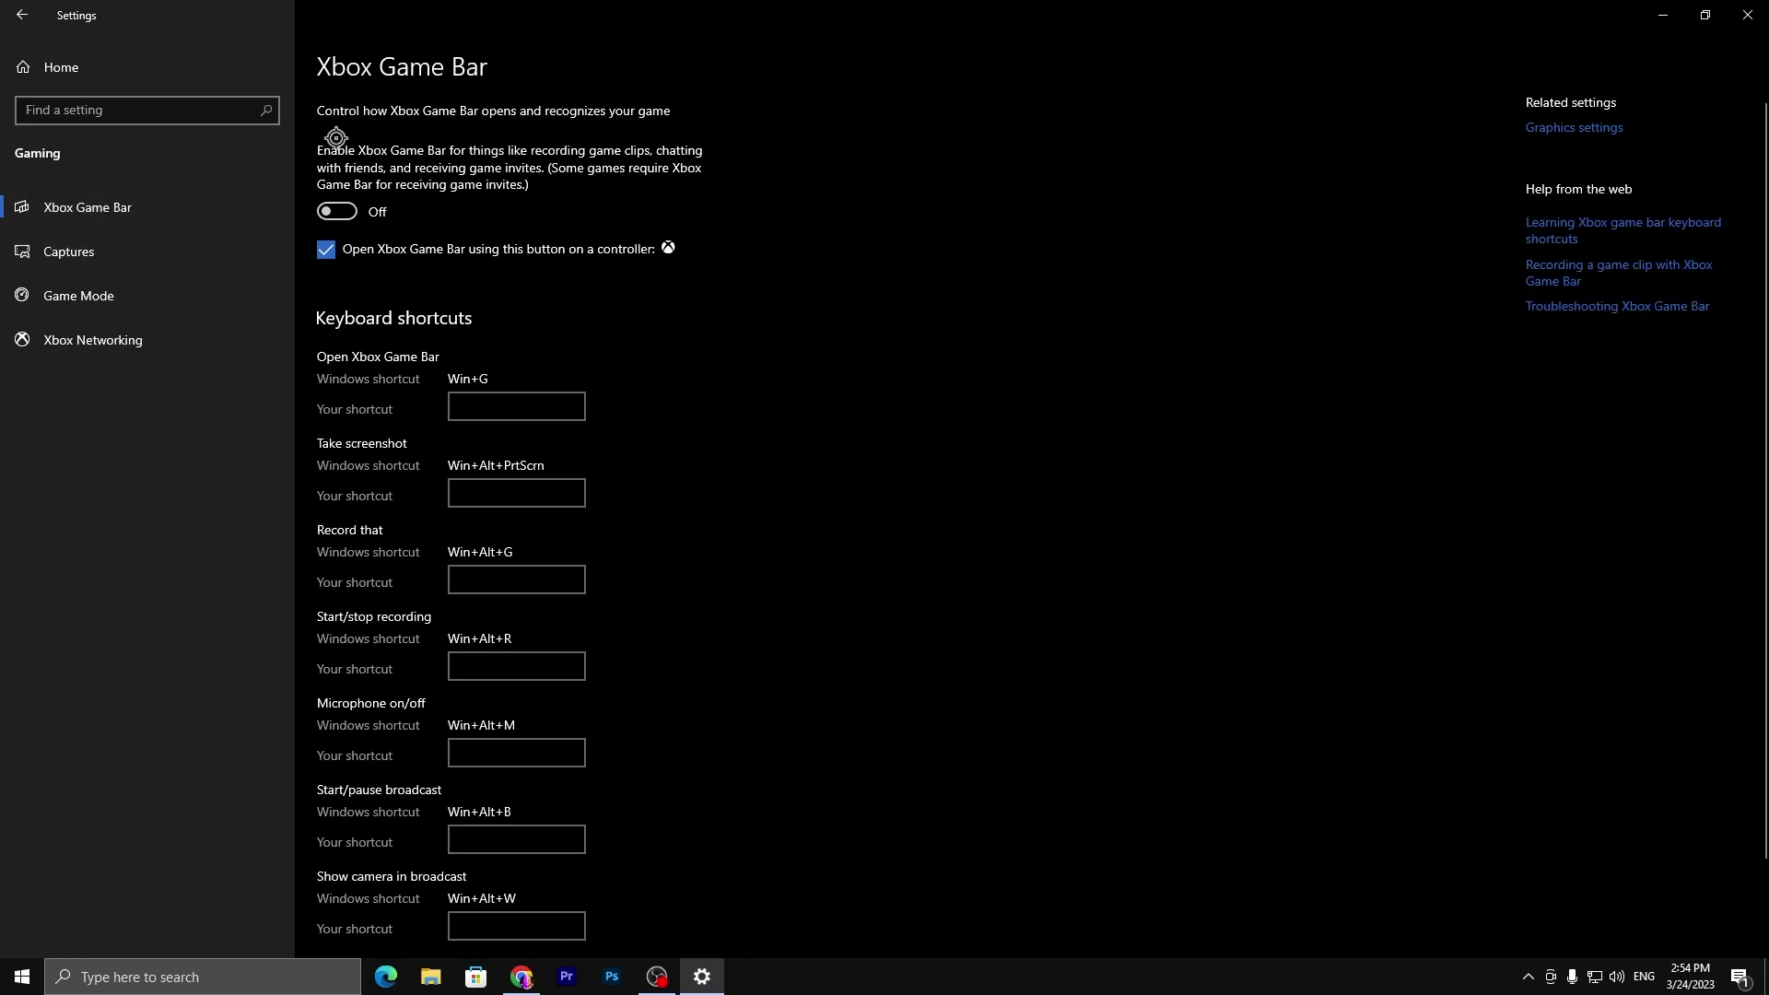
click(36, 66)
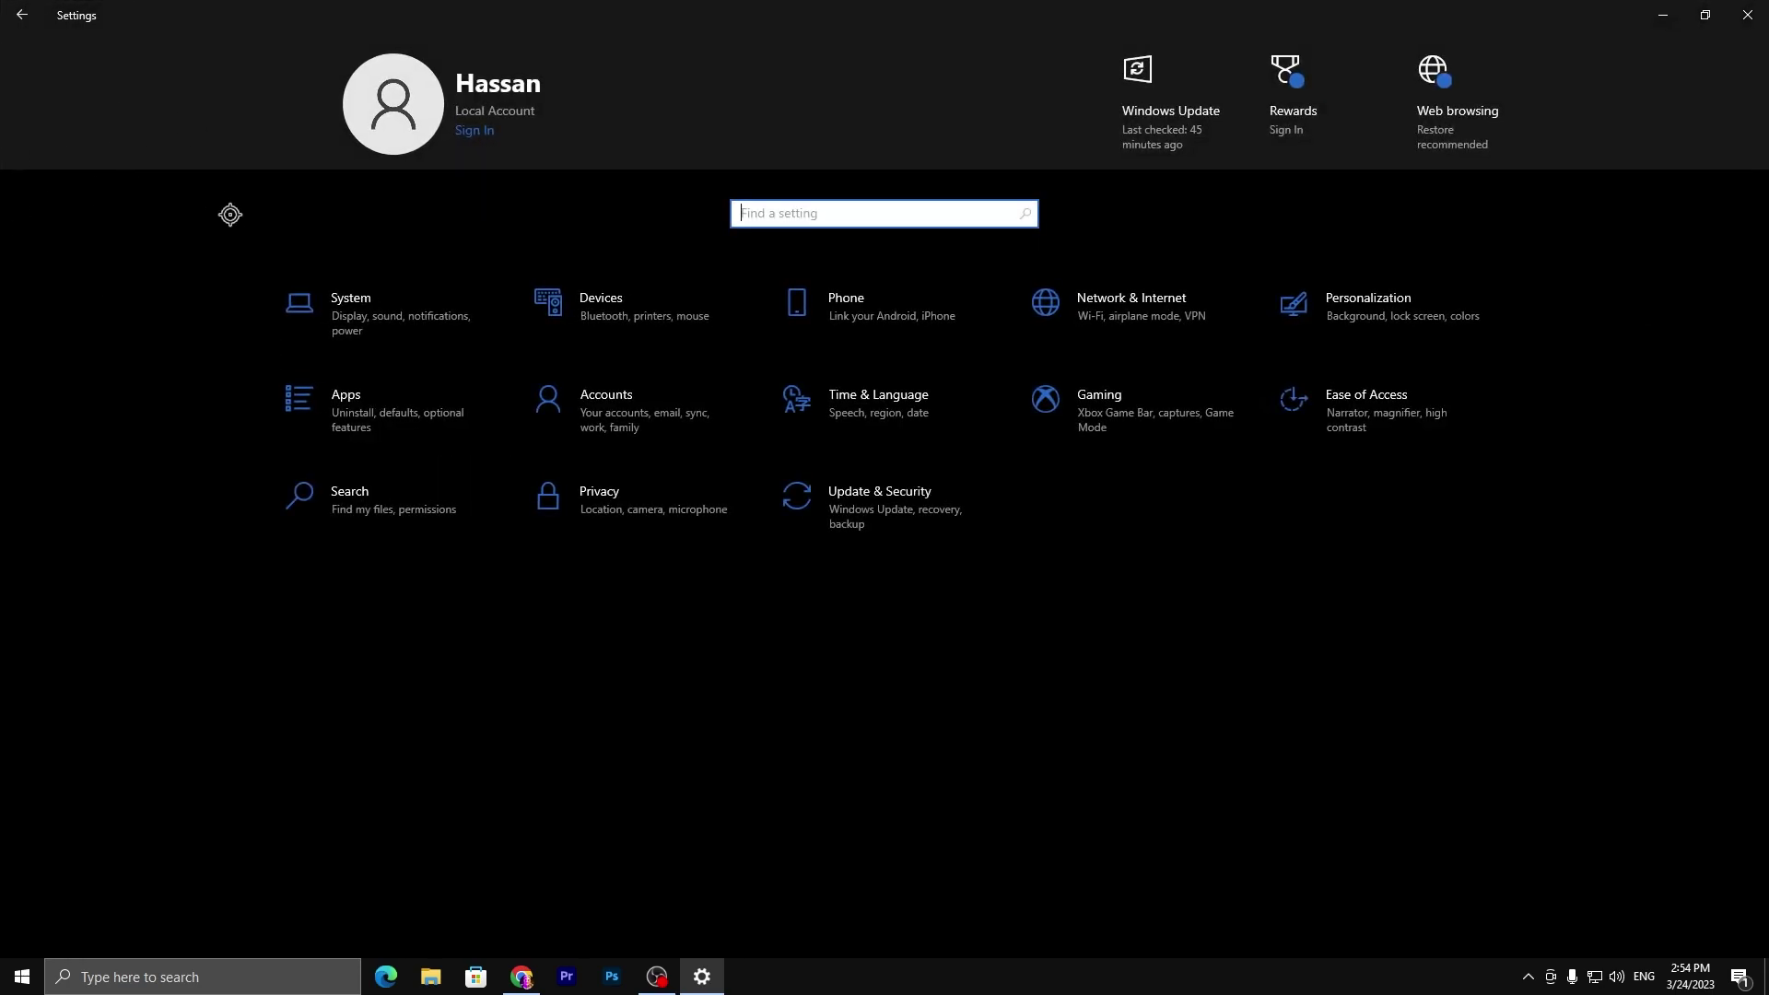
click(394, 305)
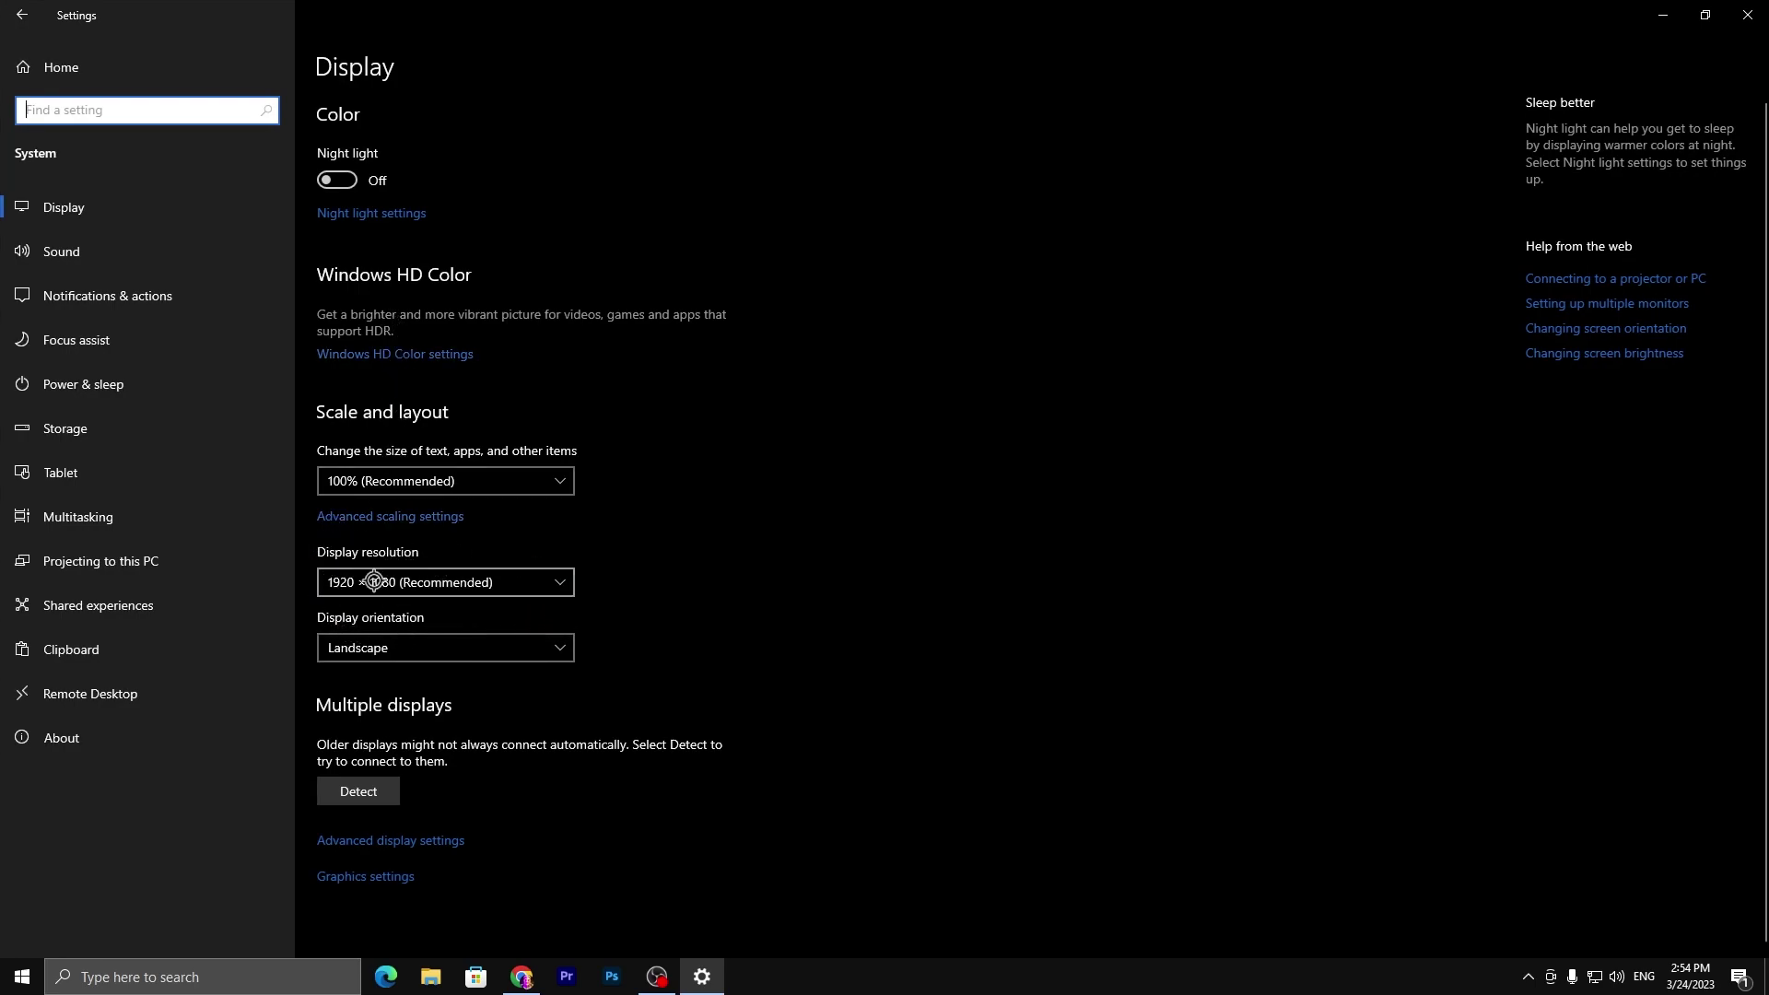
Step: Add FortniteClient-Win64-Shipping.exe to the Graphics settings app list
click(354, 876)
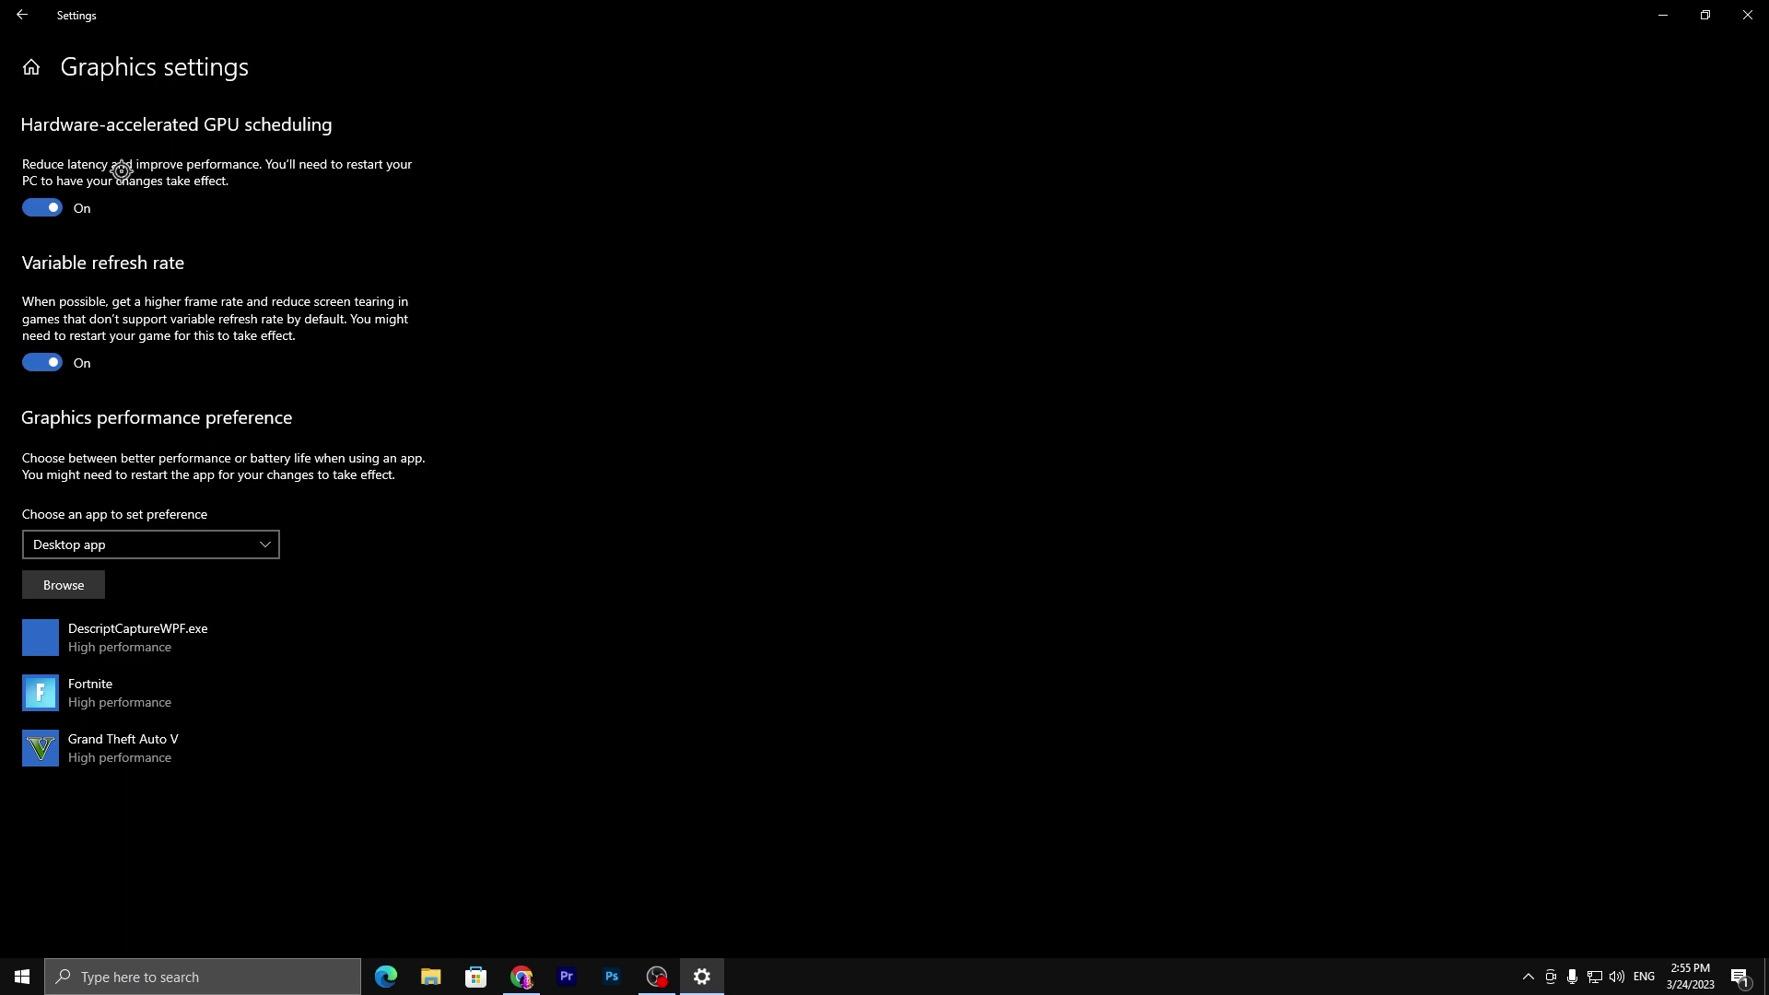
click(52, 586)
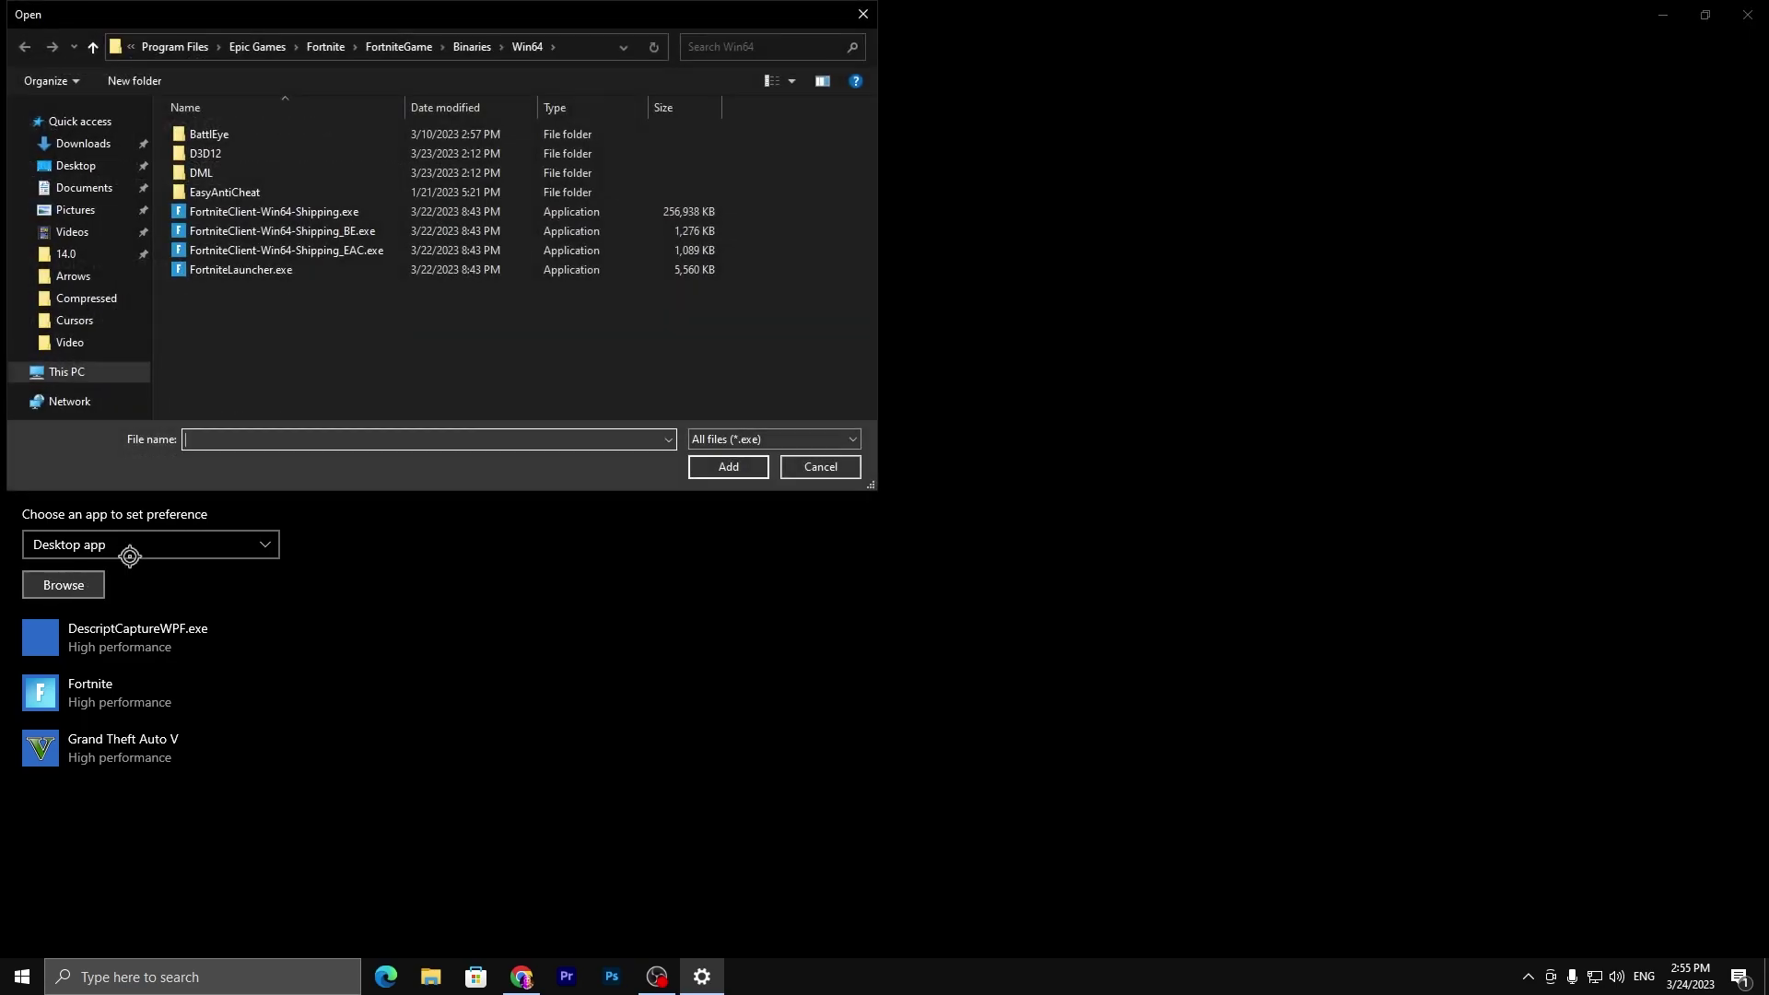
click(298, 211)
click(726, 468)
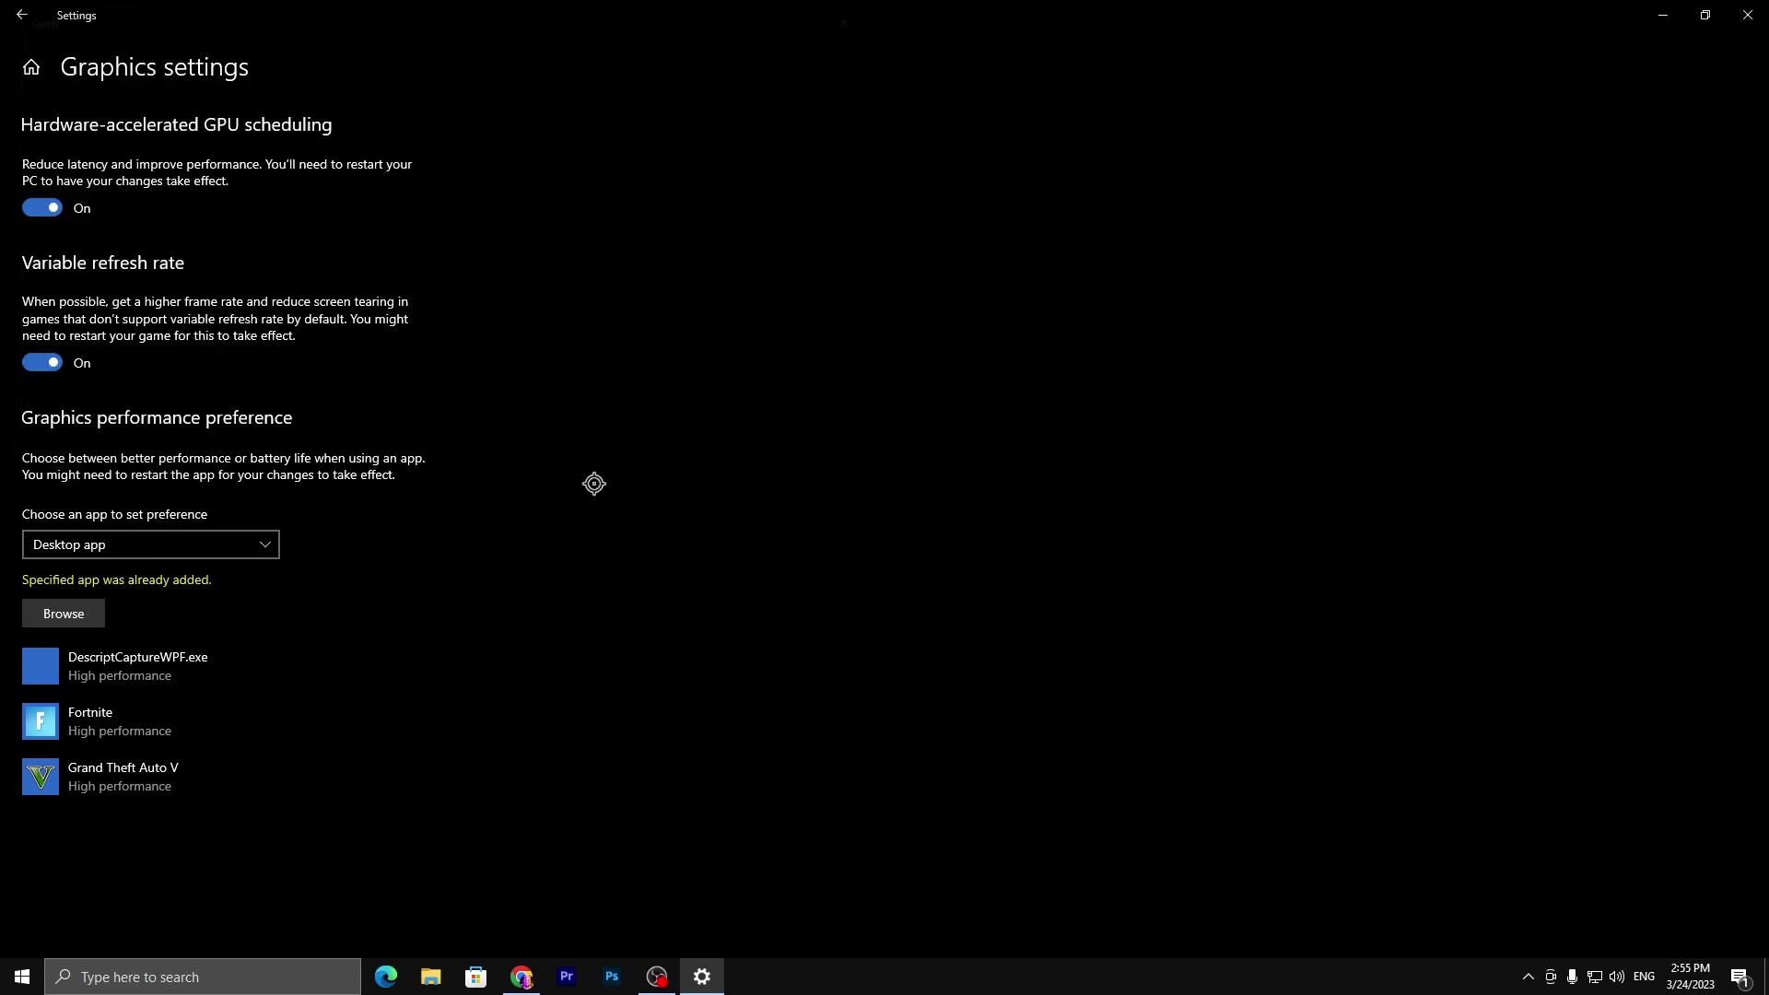
Step: Save Fortnite's graphics preference as High performance and close Settings
click(92, 767)
click(111, 730)
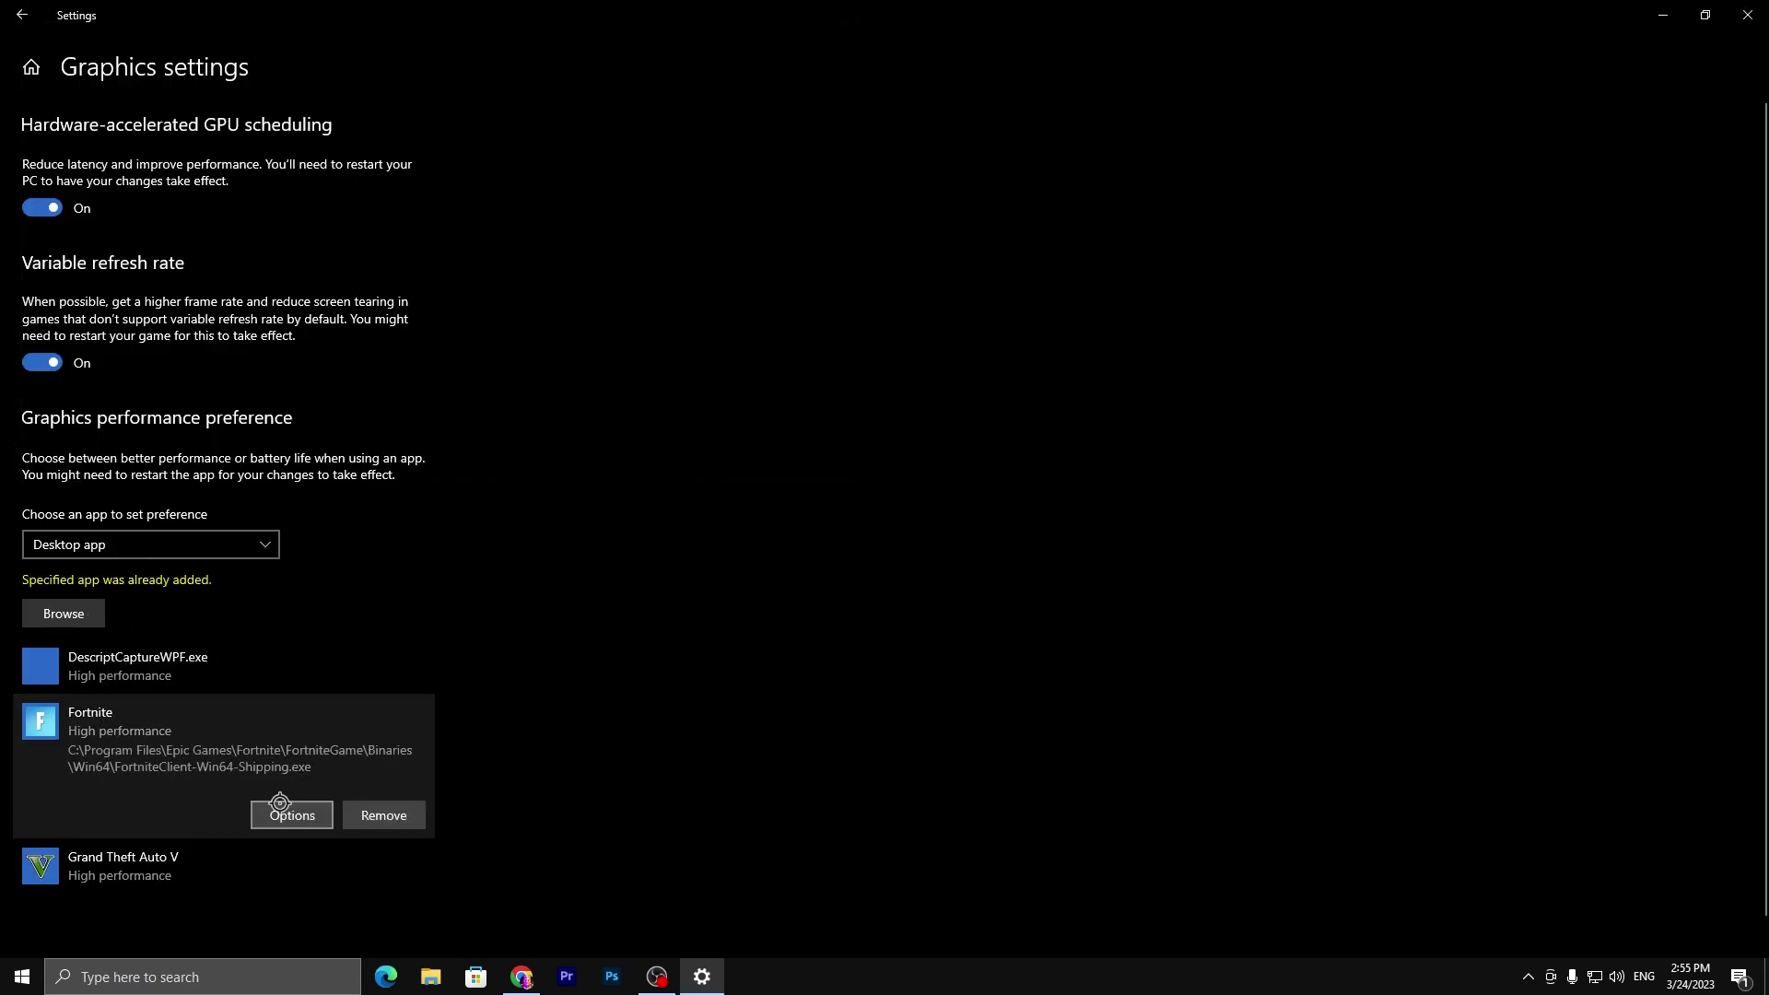
click(285, 813)
click(779, 594)
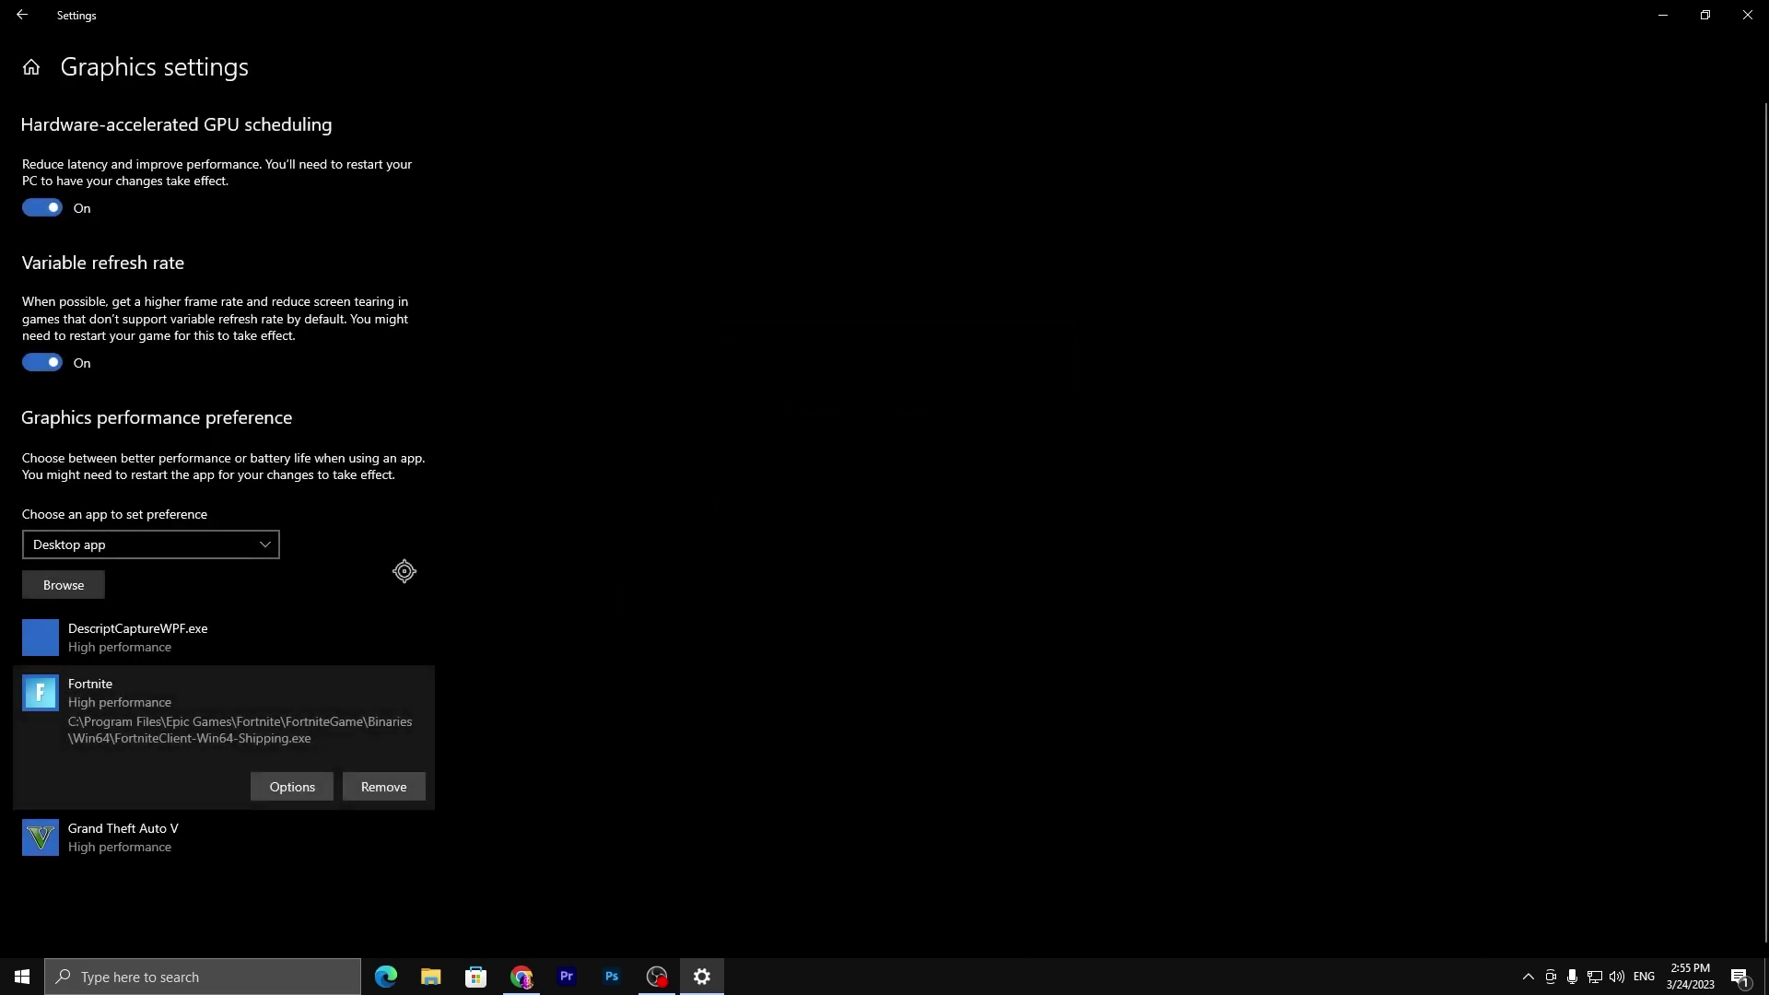
click(1748, 15)
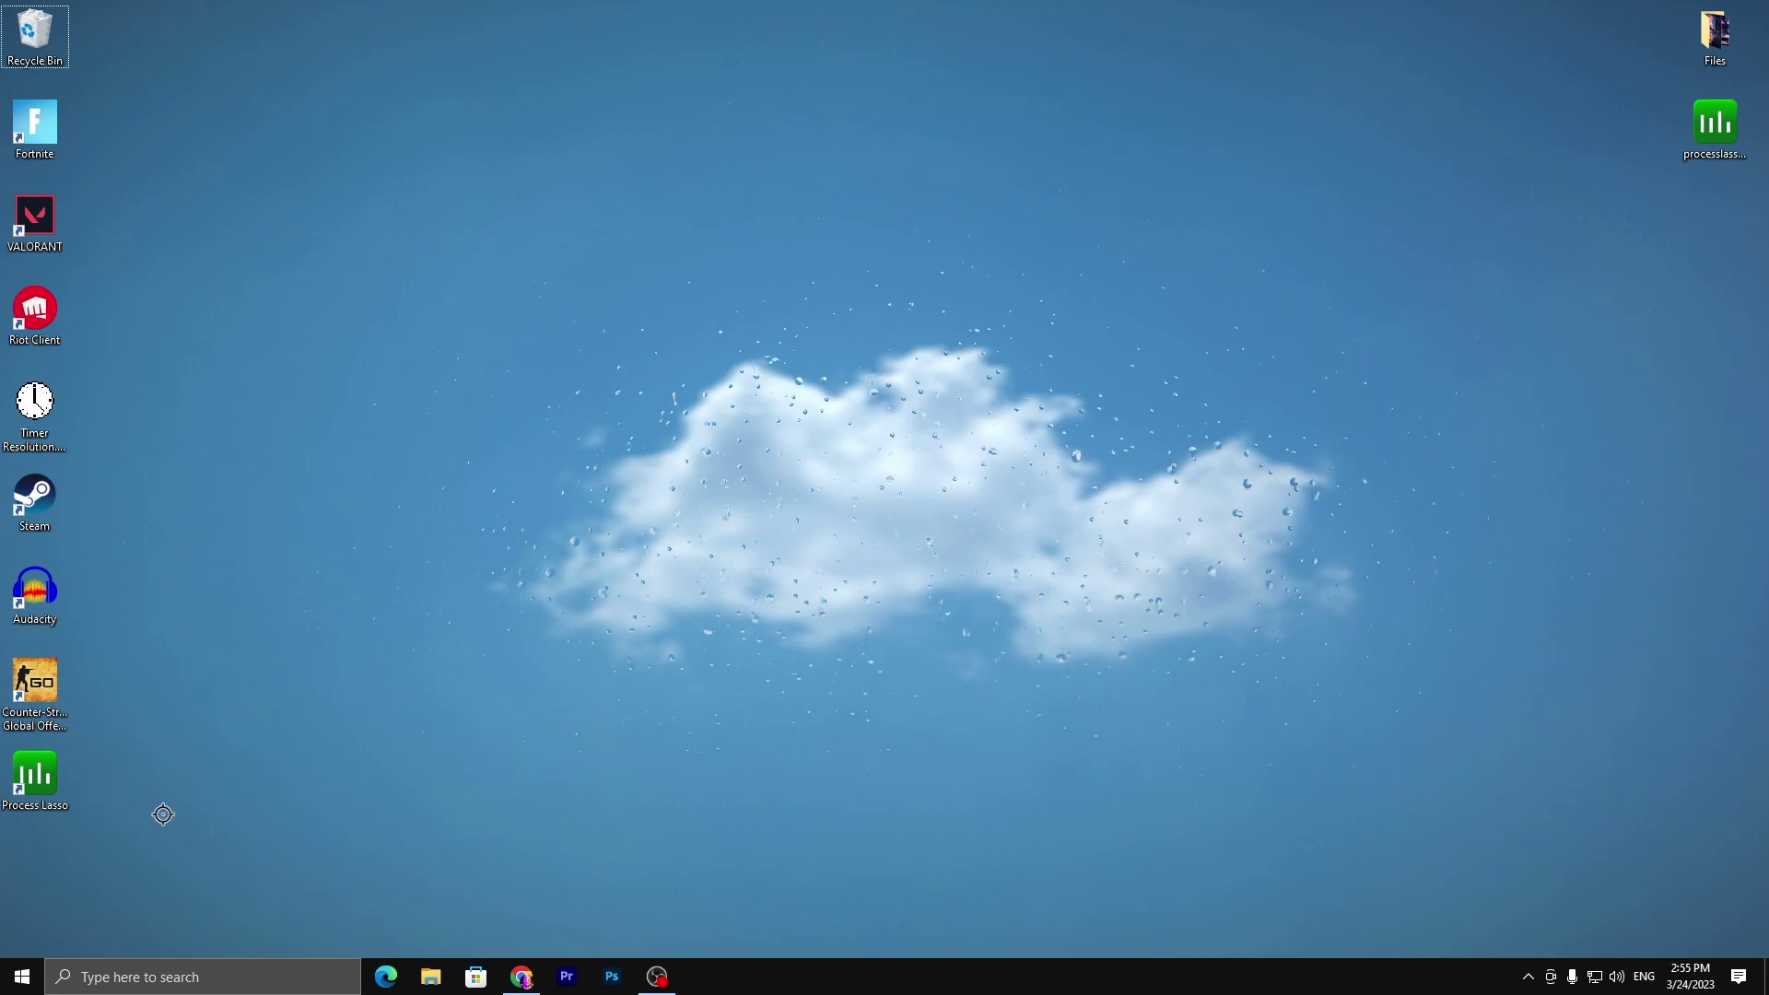
Step: Open Device Manager's System devices and confirm High precision event timer is already disabled
right_click(22, 976)
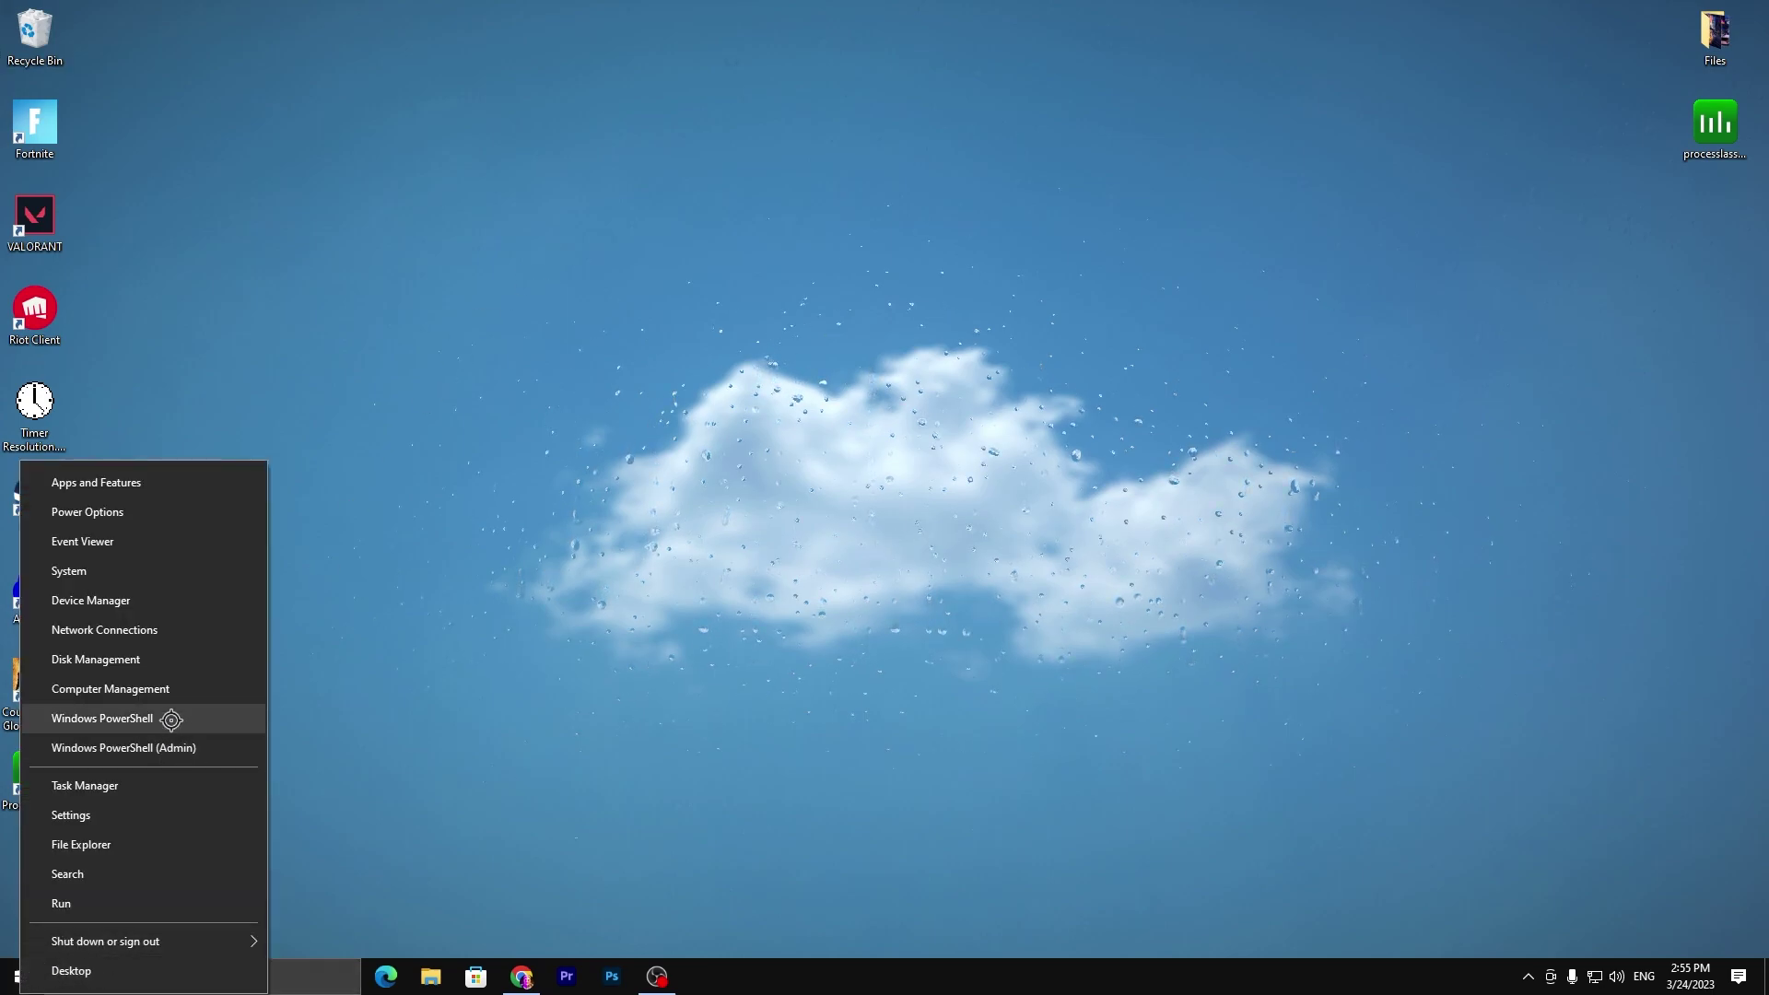
click(122, 604)
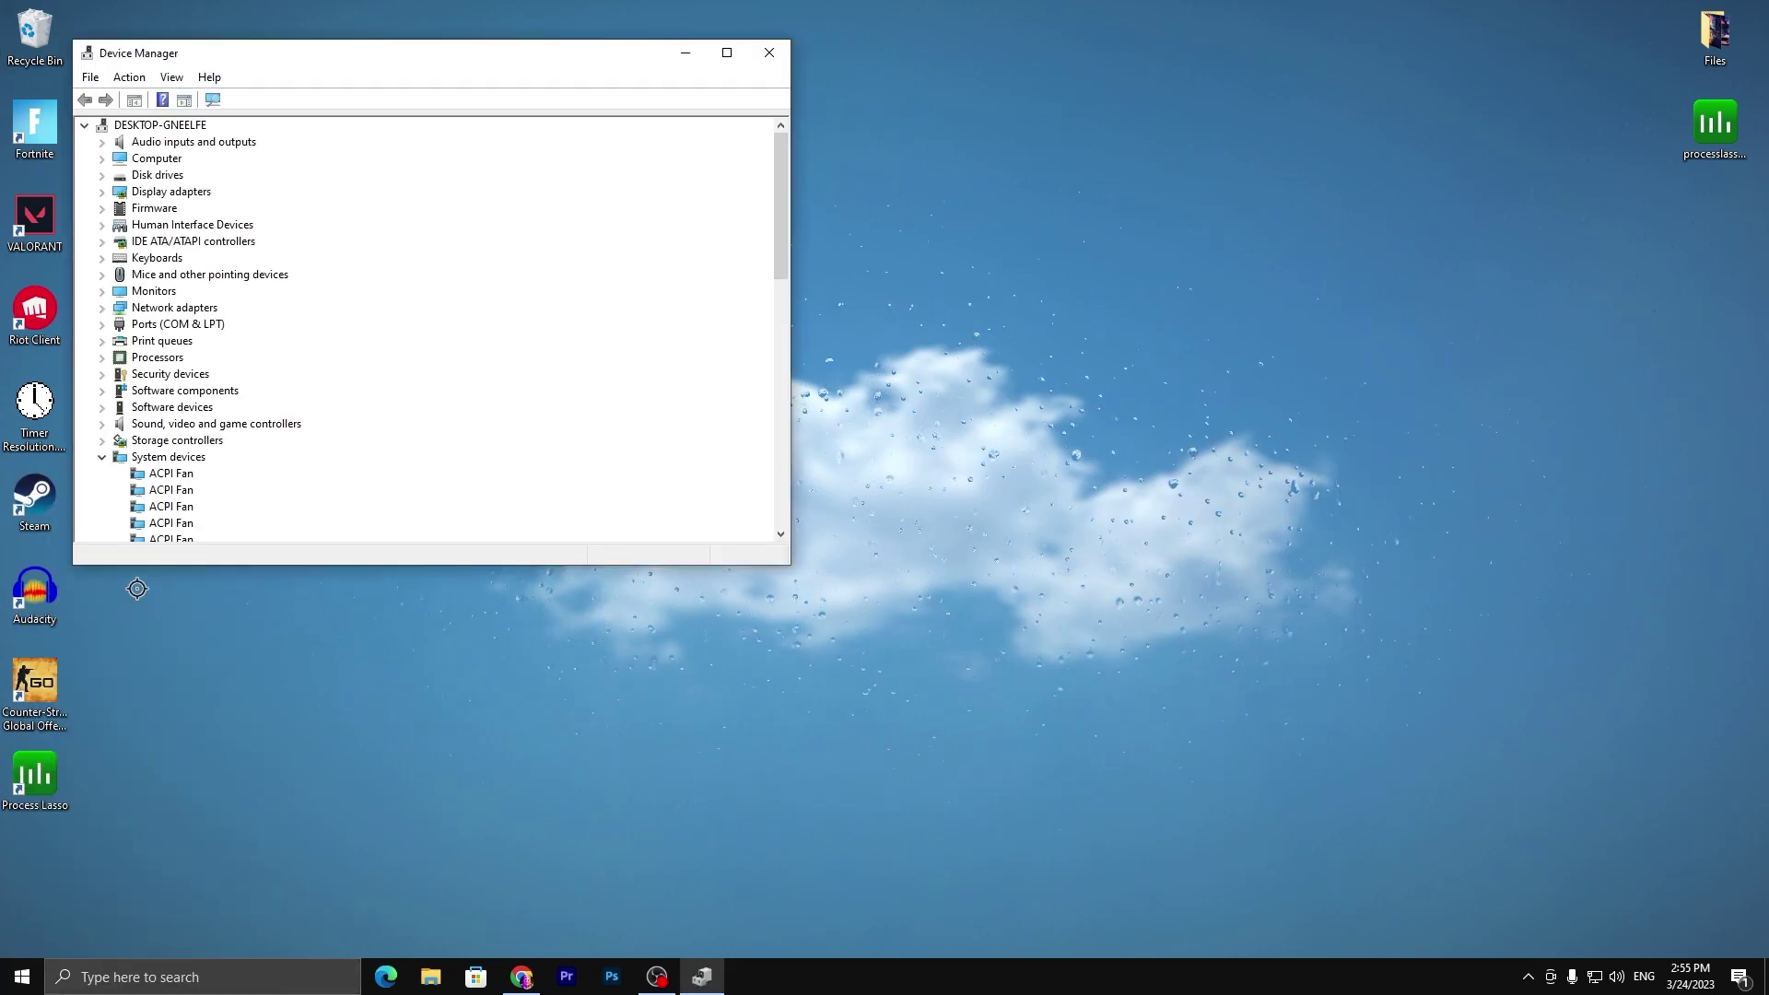
drag(360, 59, 695, 50)
scroll(693, 326, down, 5)
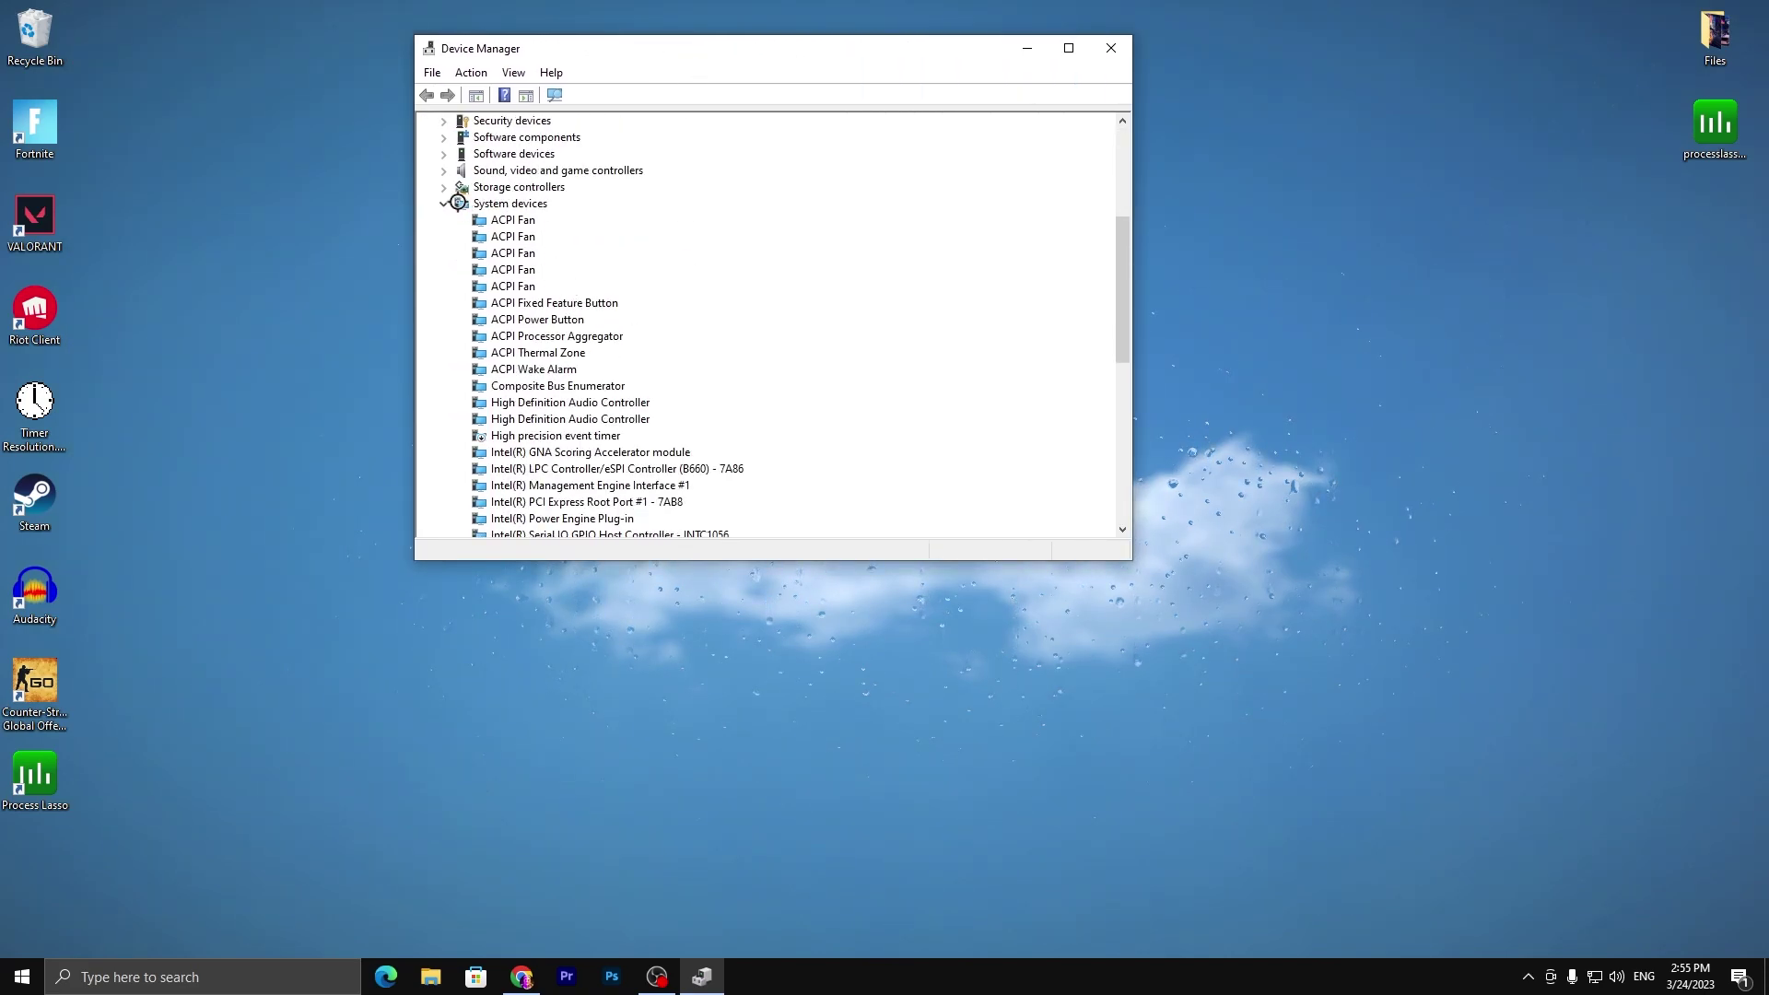
scroll(540, 305, down, 1)
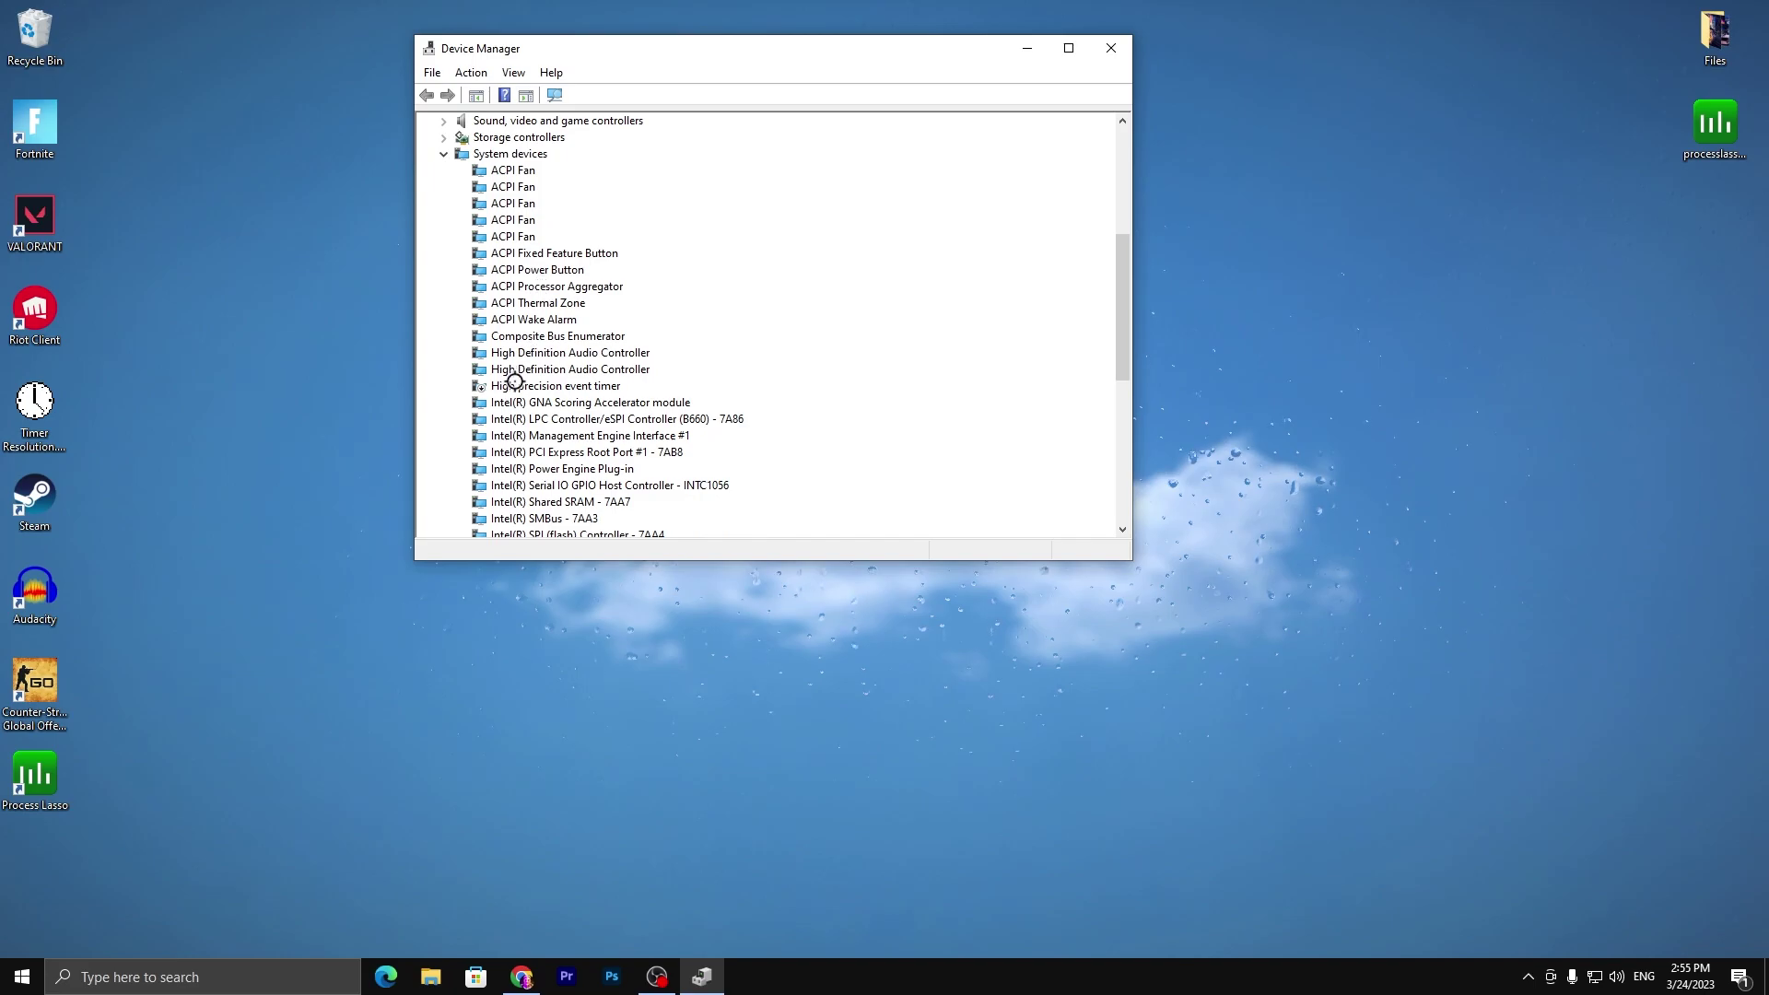
right_click(584, 387)
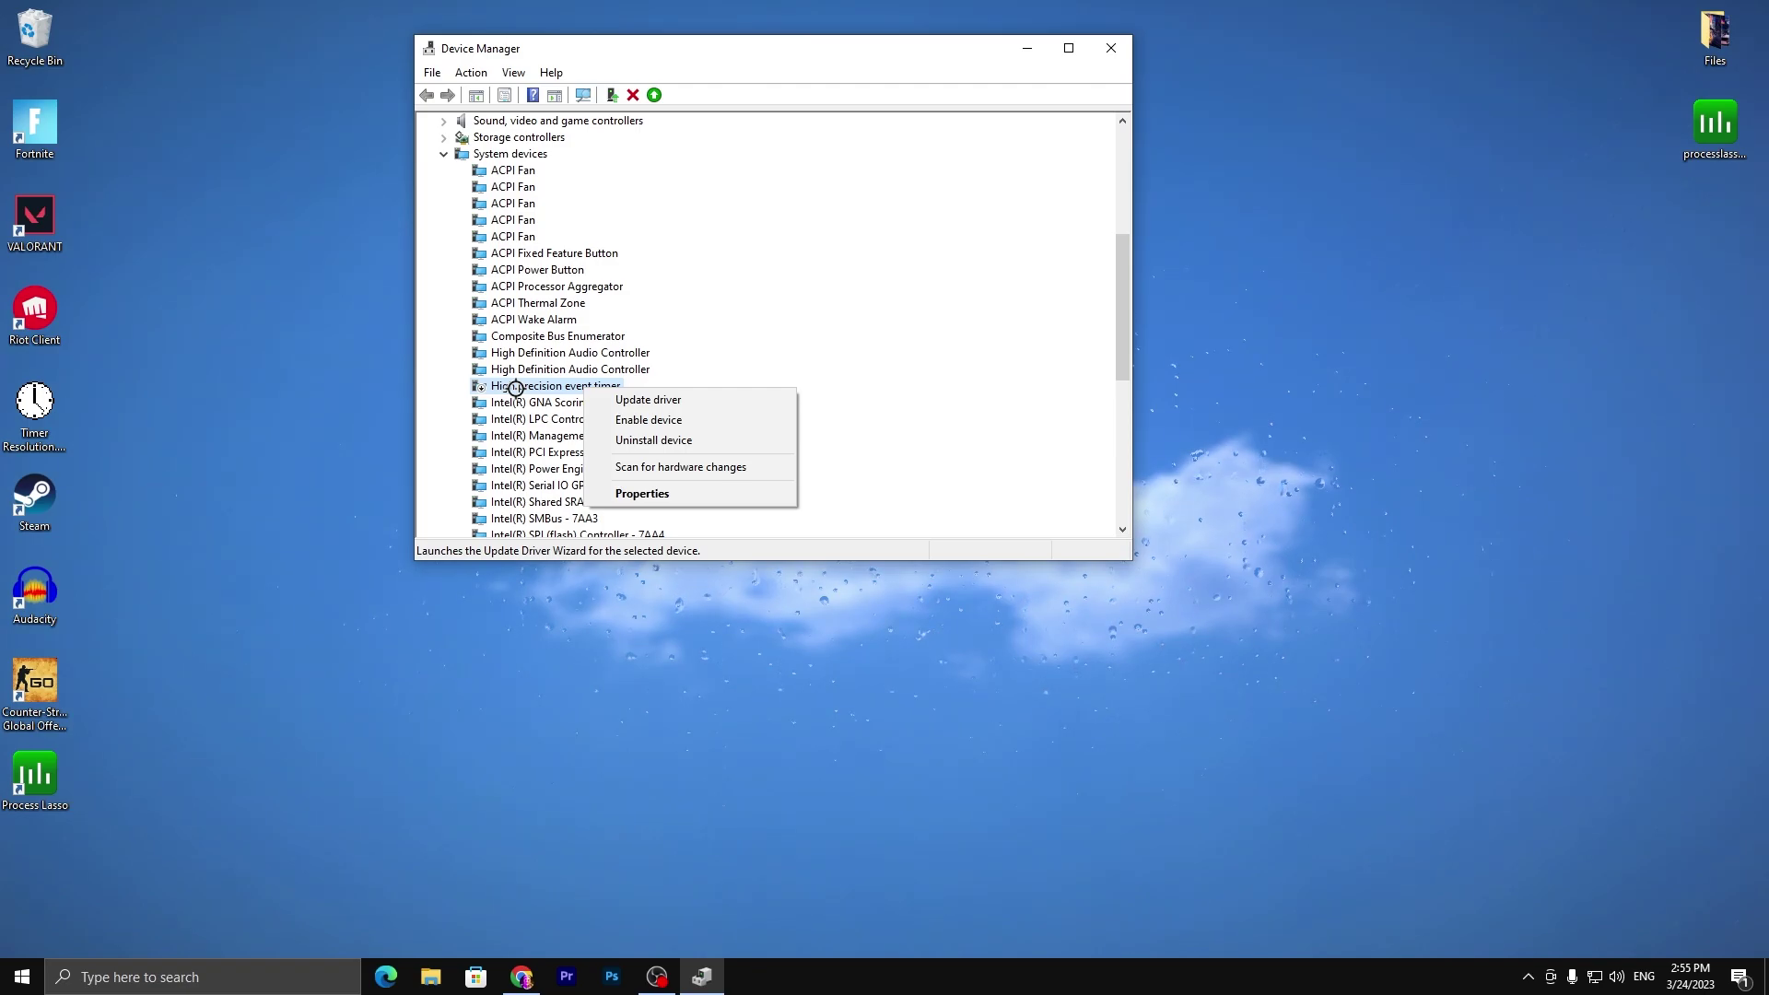
click(890, 50)
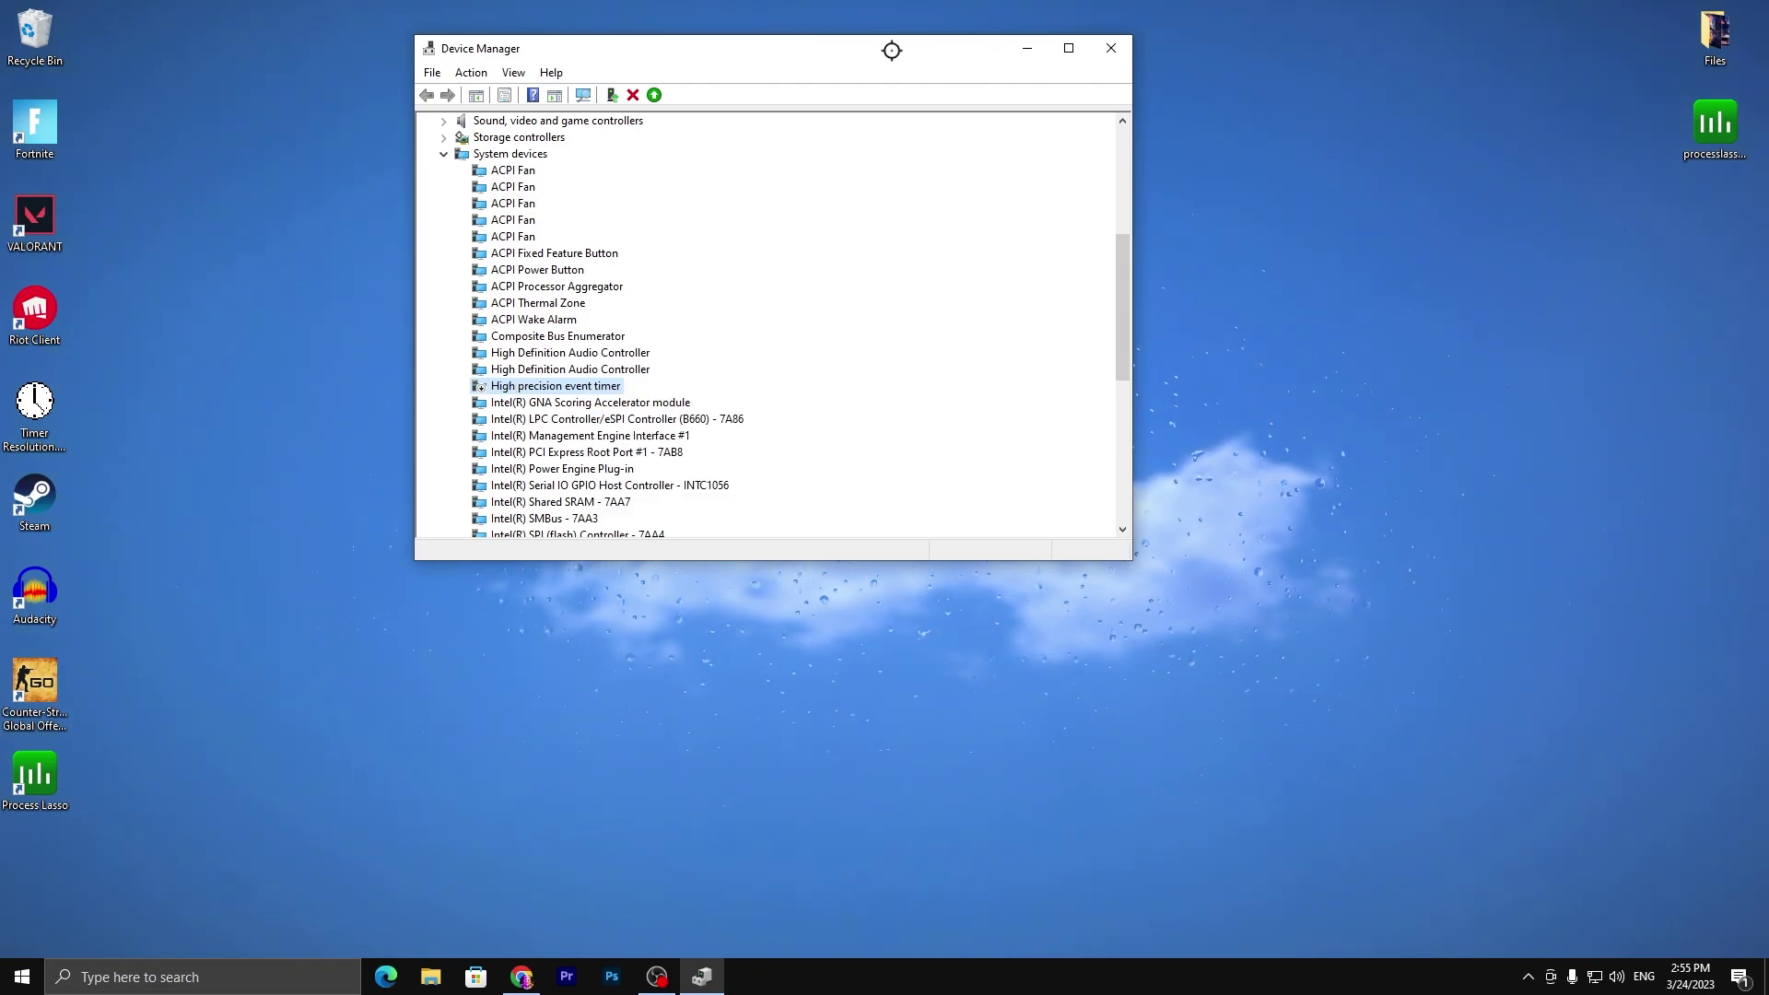